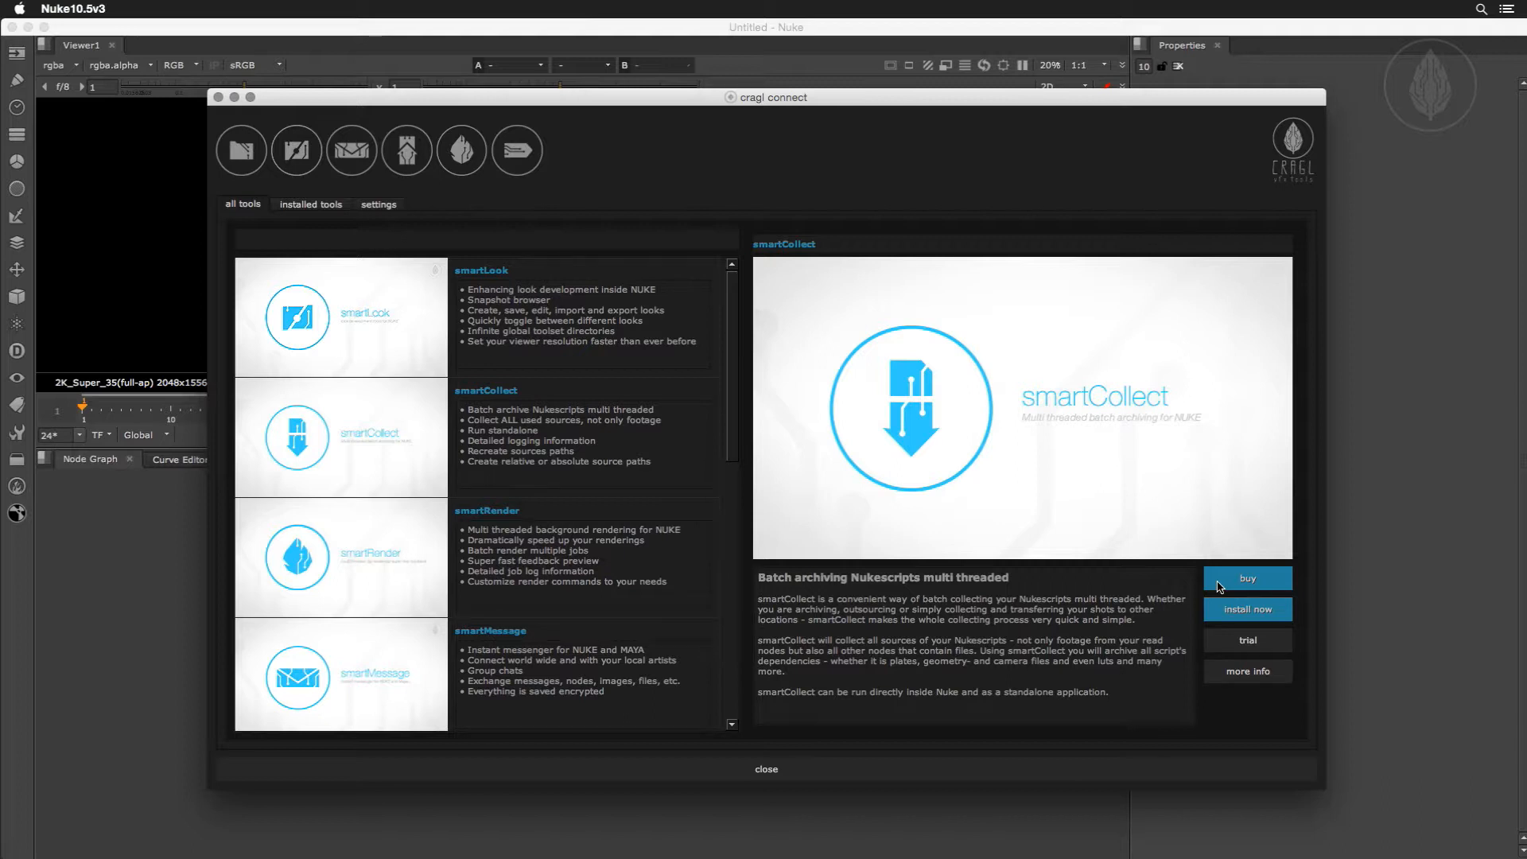
Install smartCollect from cragl connect by pasting the install code and activating the tool.
{"action": "left_click", "coordinate": [1219, 620]}
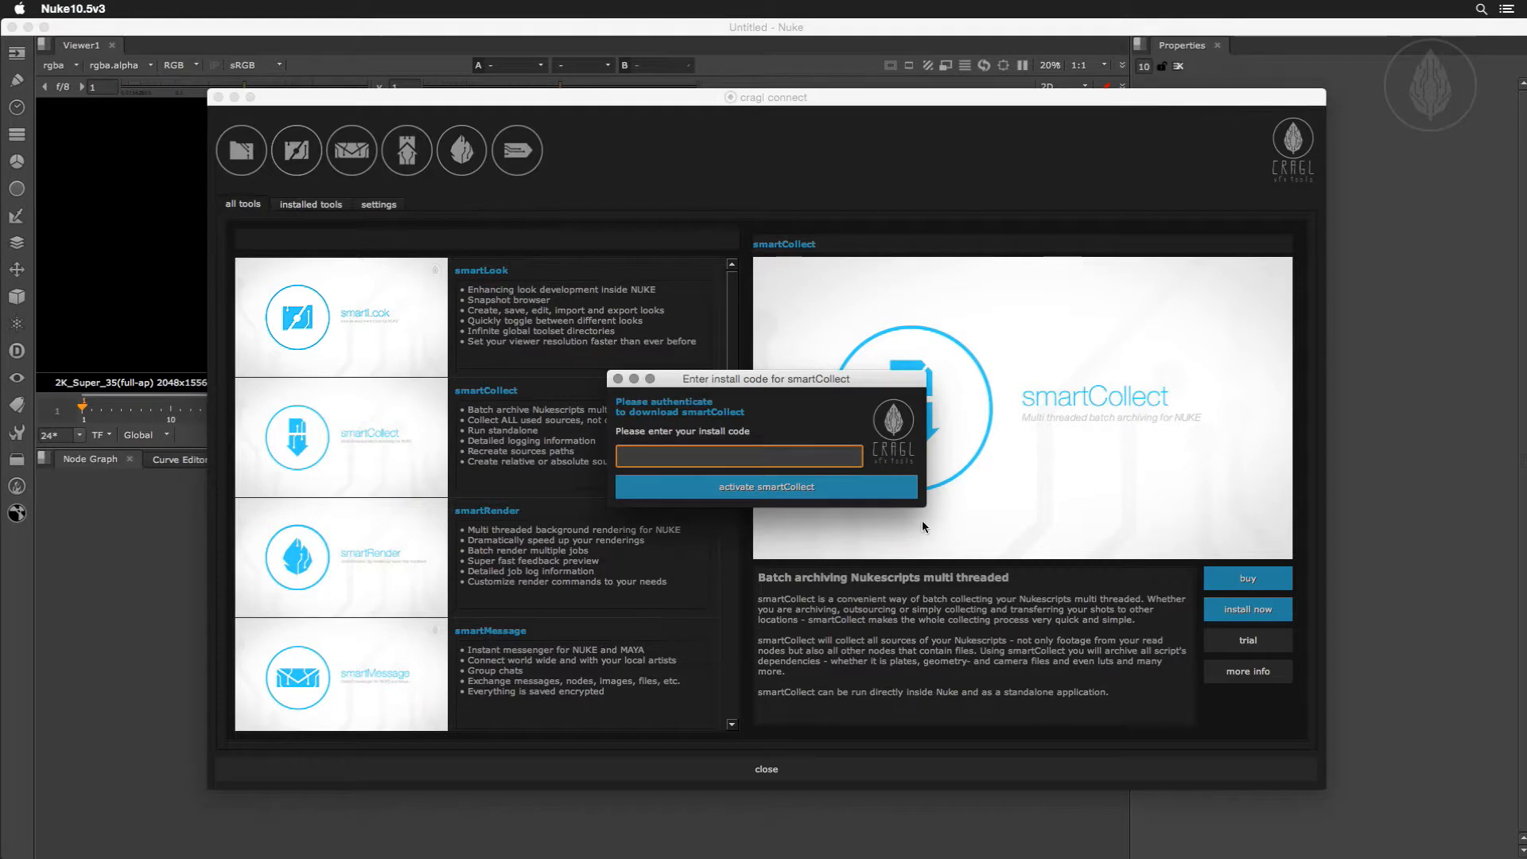
{"action": "key", "text": "super+v"}
{"action": "left_click", "coordinate": [811, 485]}
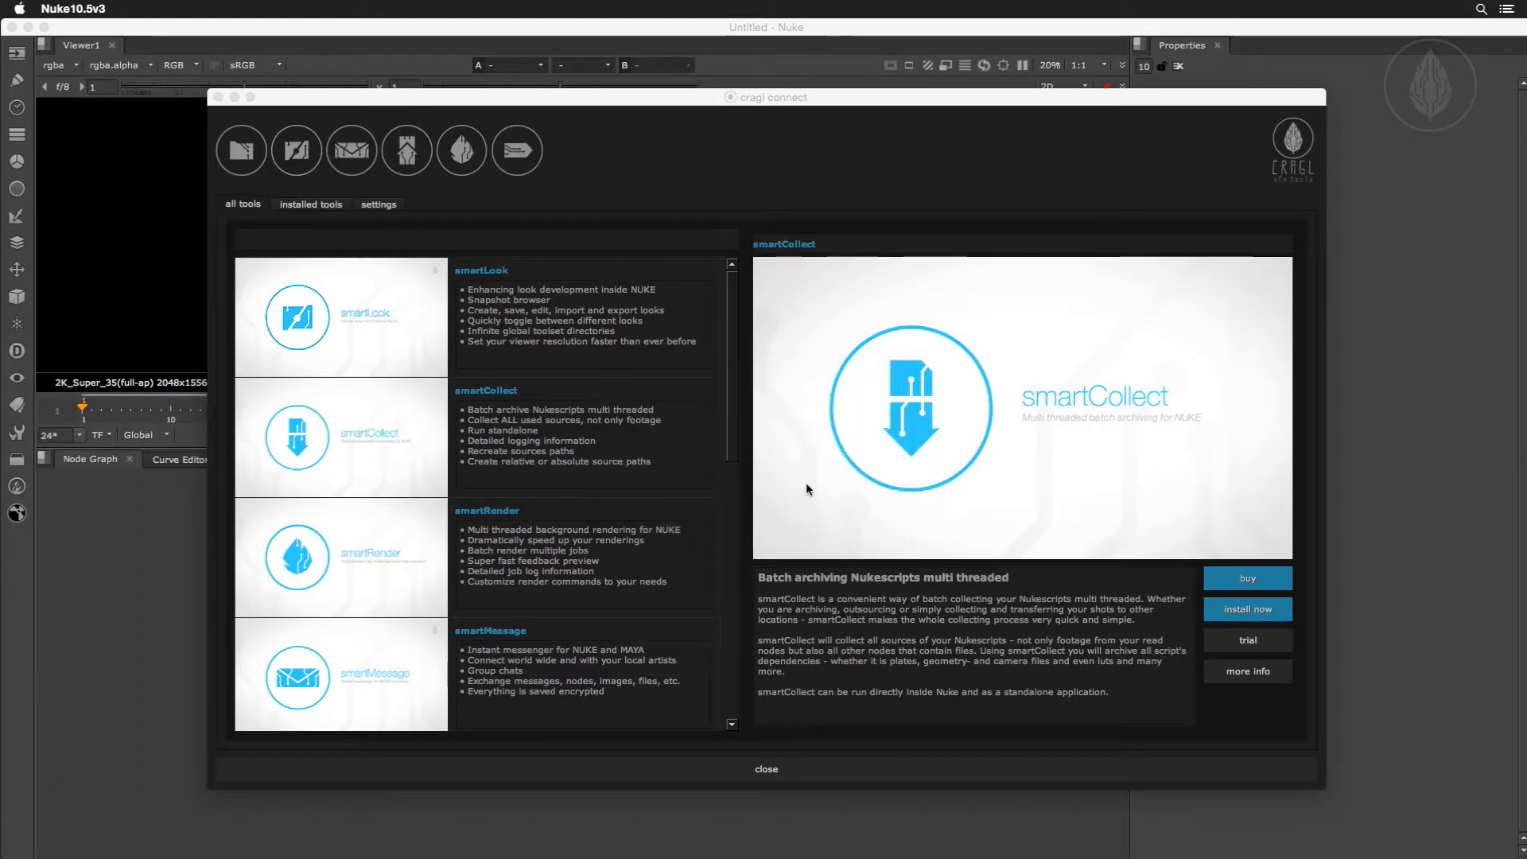
{"action": "left_click", "coordinate": [612, 547]}
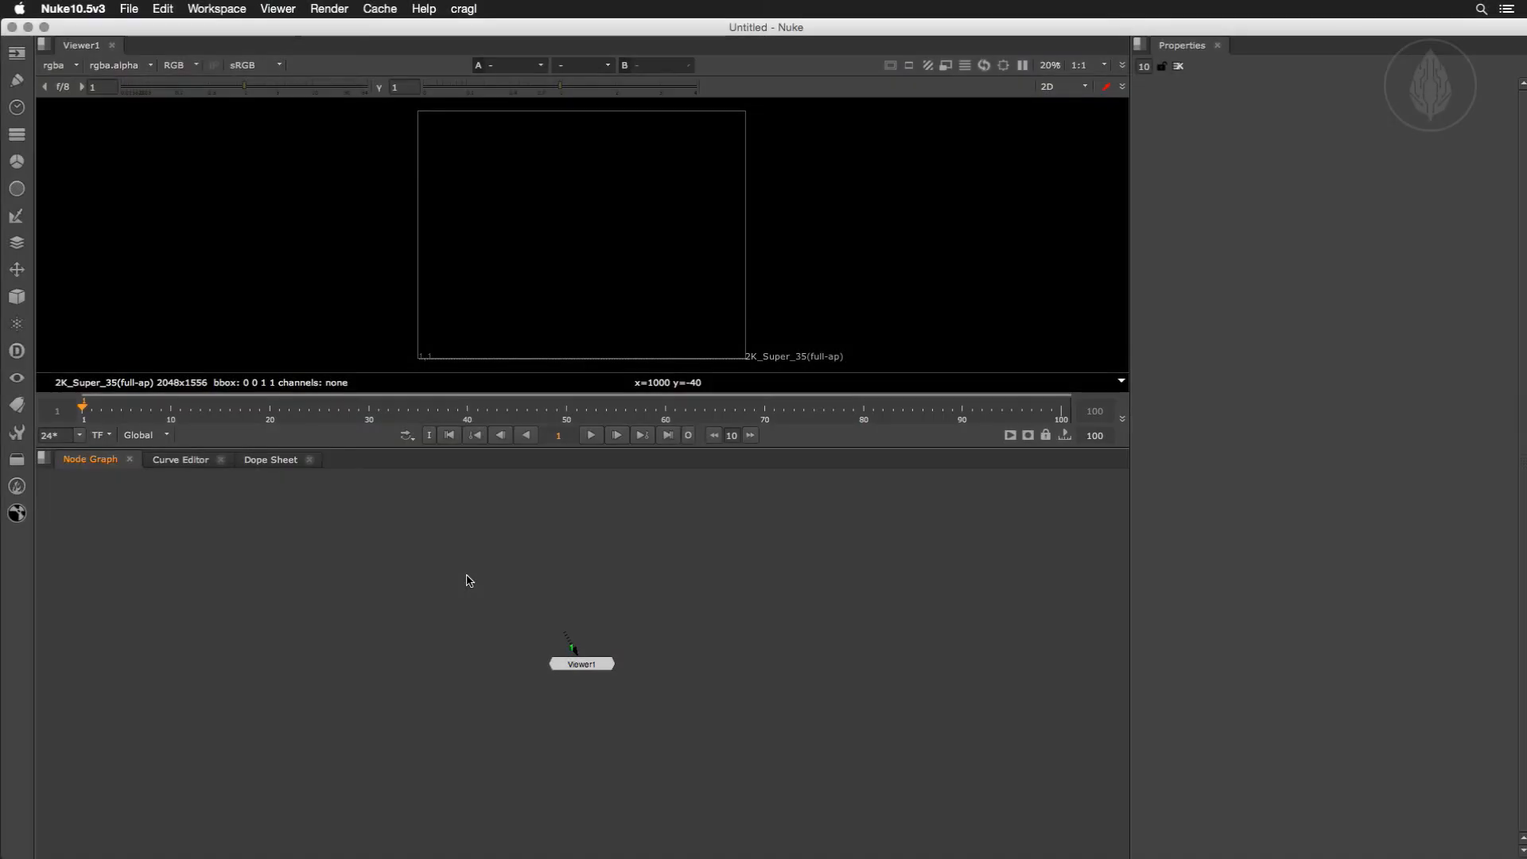
Delete the viewer node from the script and maximize the Node Graph.
{"action": "left_click_drag", "start_coordinate": [467, 576], "coordinate": [705, 709]}
{"action": "key", "text": "Delete"}
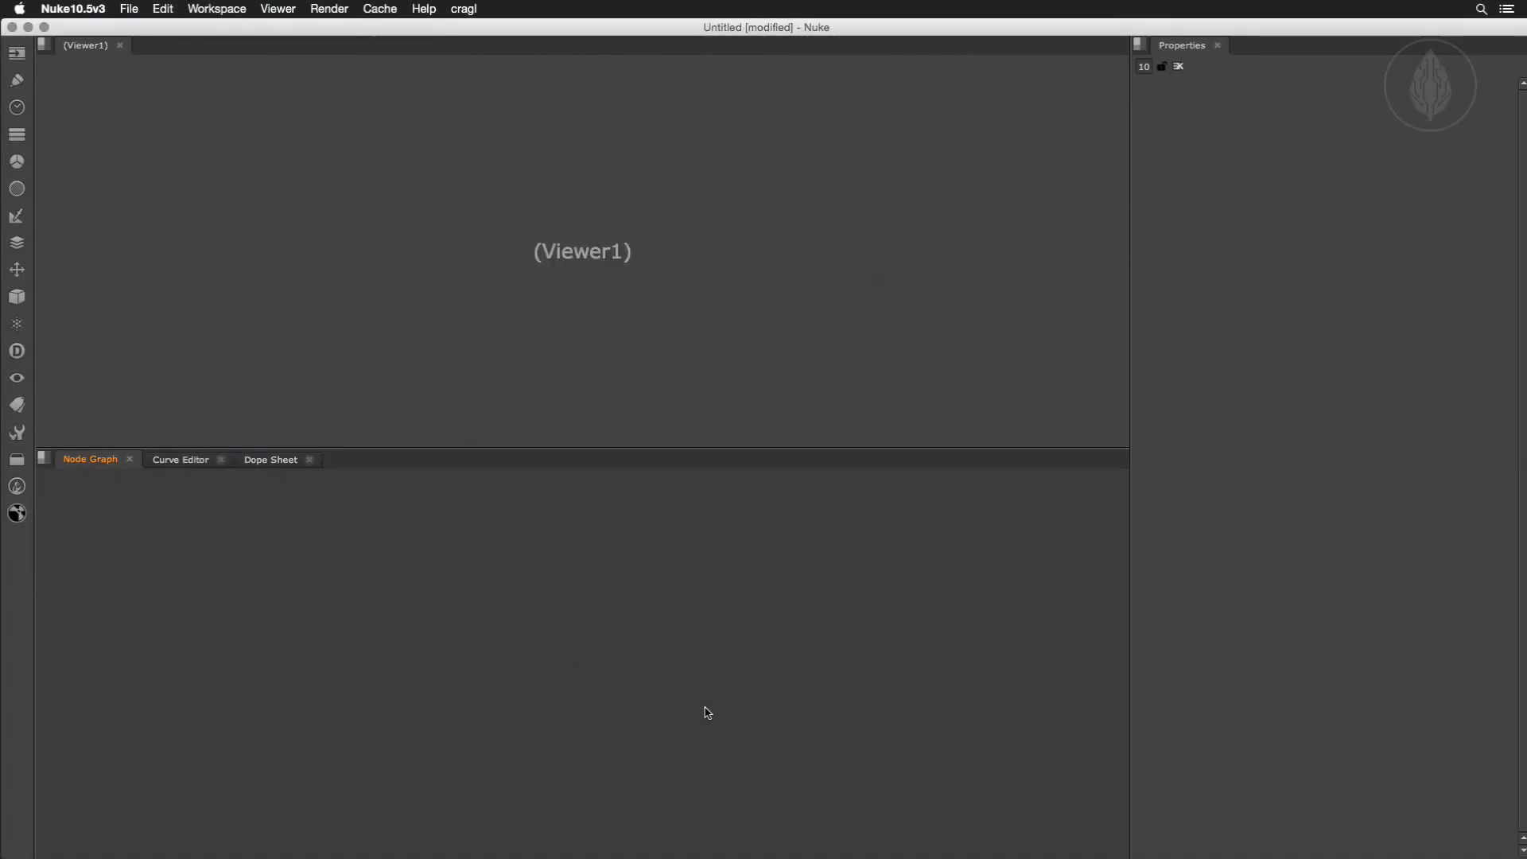
{"action": "key", "text": "space"}
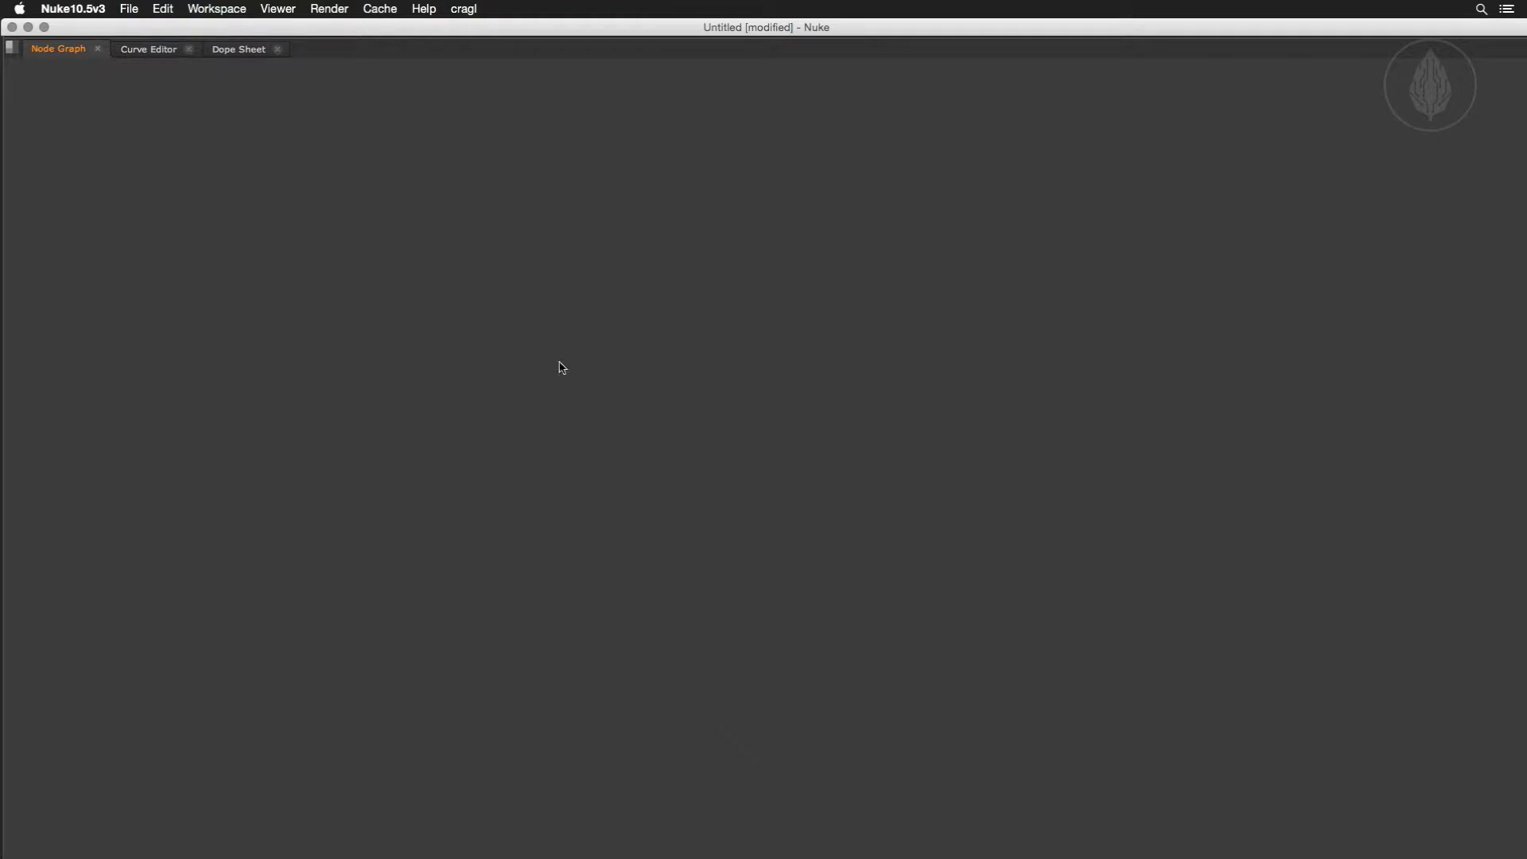
Open the smartCollector and move its window aside to make room for a folder window.
{"action": "left_click", "coordinate": [474, 9]}
{"action": "mouse_move", "coordinate": [484, 156]}
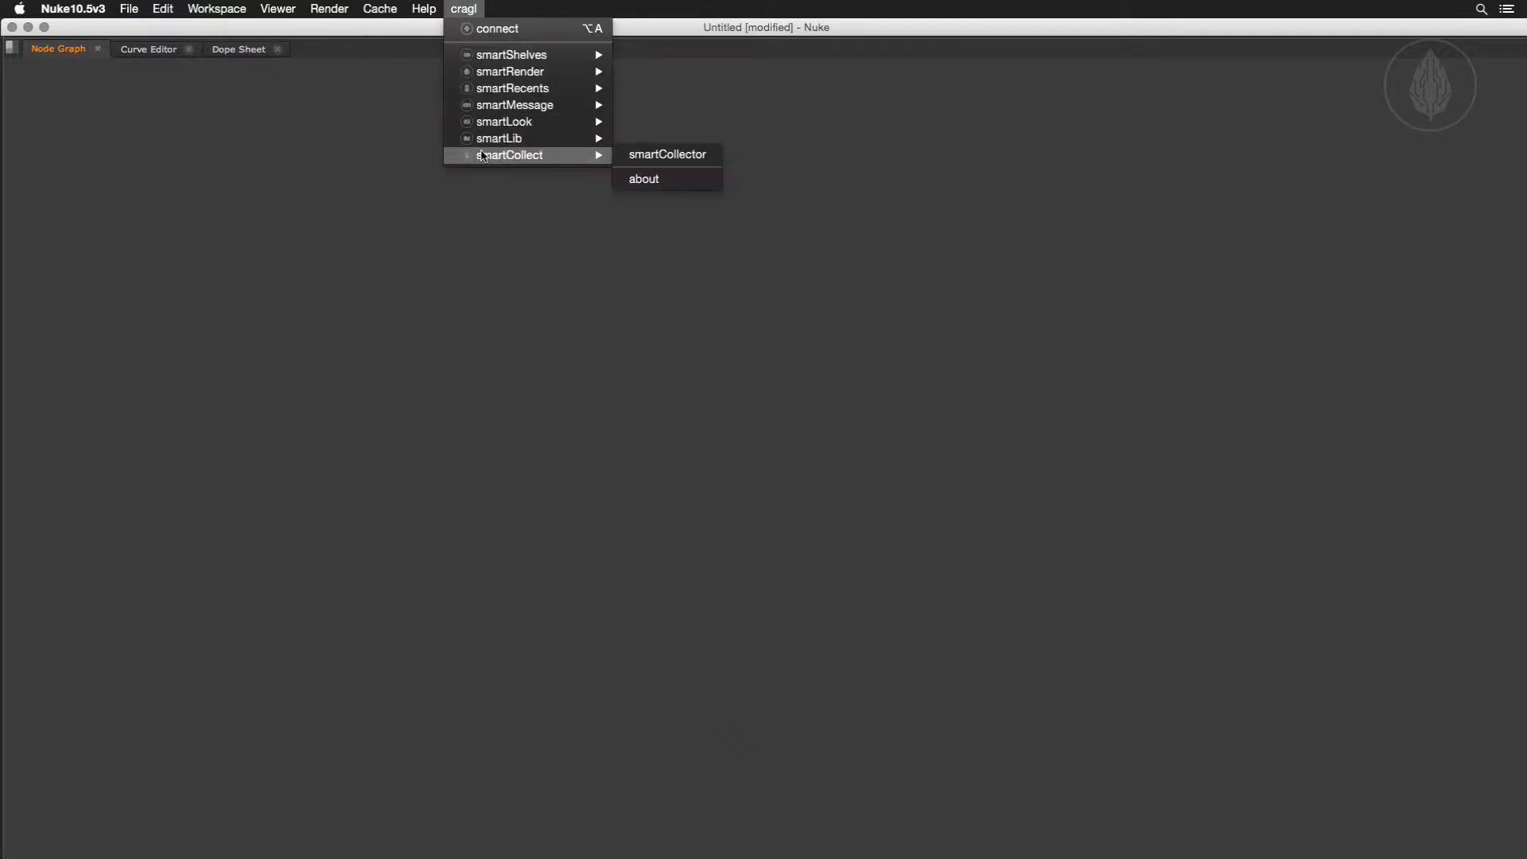
{"action": "left_click", "coordinate": [642, 156]}
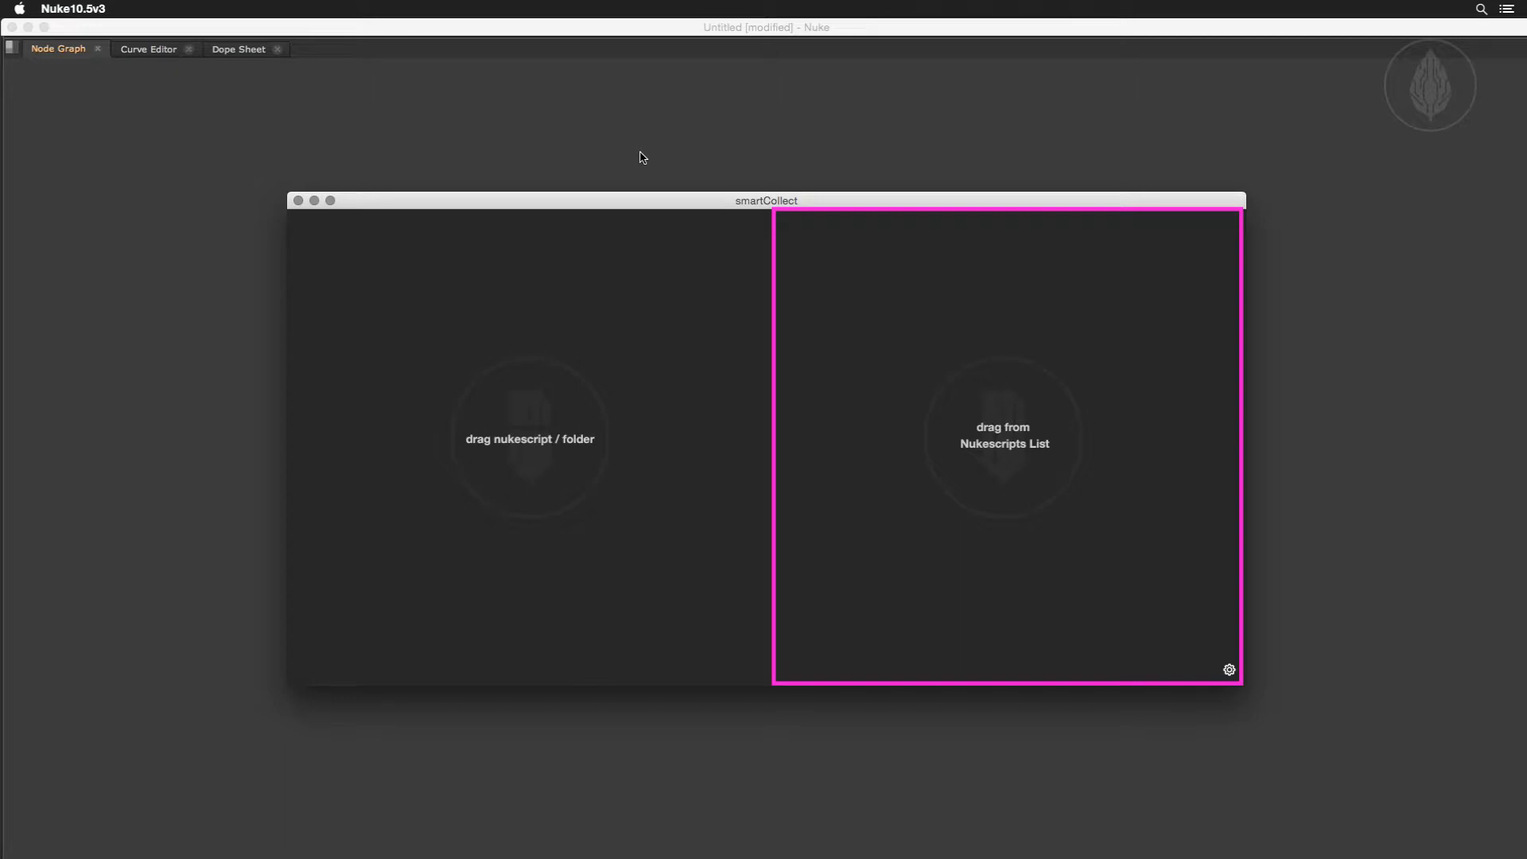
{"action": "left_click_drag", "start_coordinate": [642, 200], "coordinate": [413, 103]}
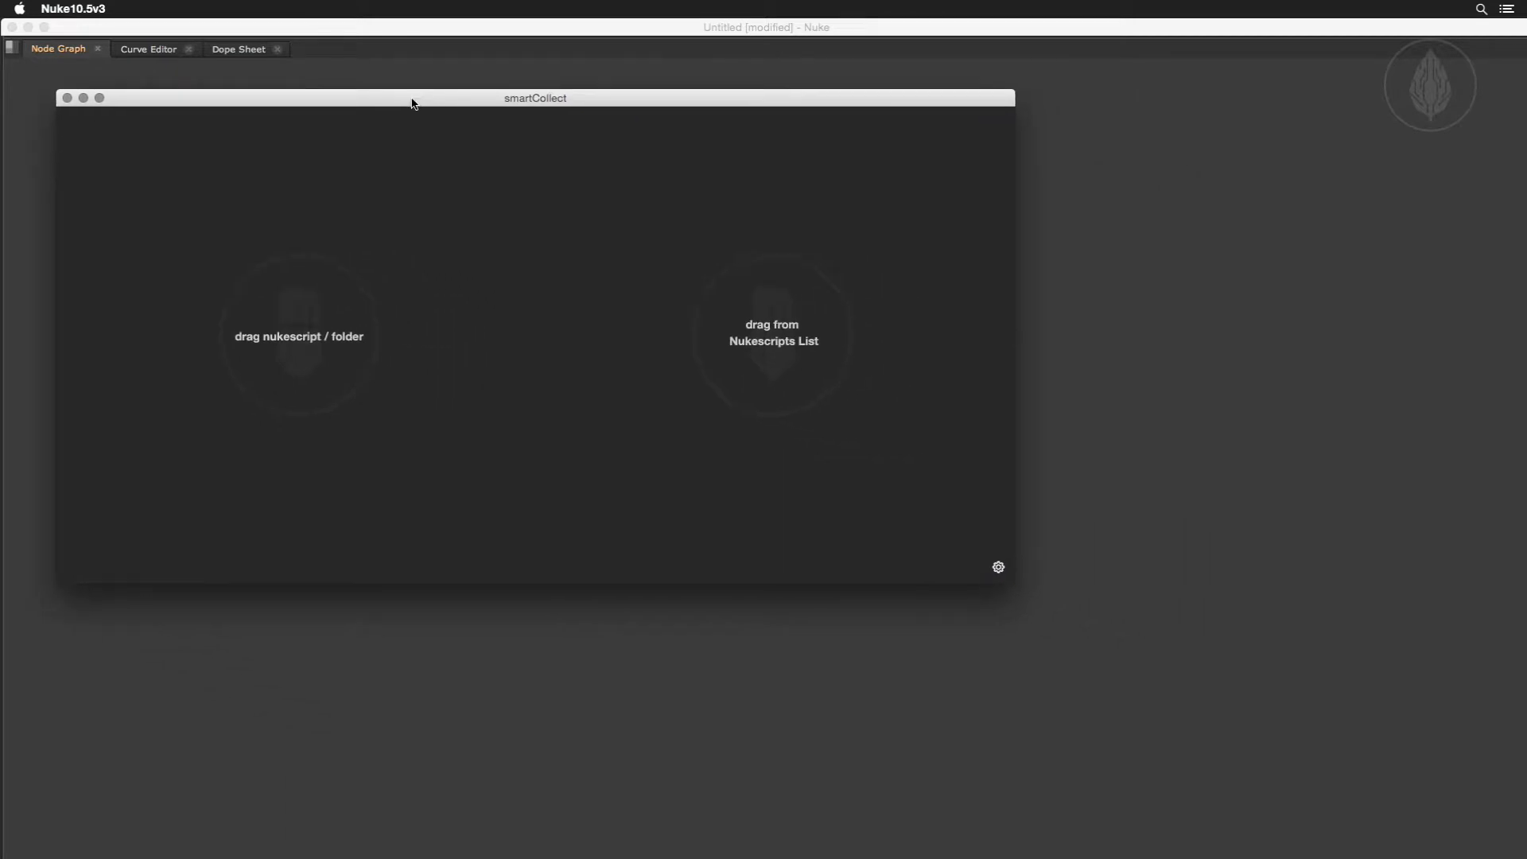
Place the PROJECTS folder window beside smartCollect and load the ter_34523_terraline folder into the Nukescripts list.
{"action": "left_click_drag", "start_coordinate": [1526, 137], "coordinate": [1201, 117]}
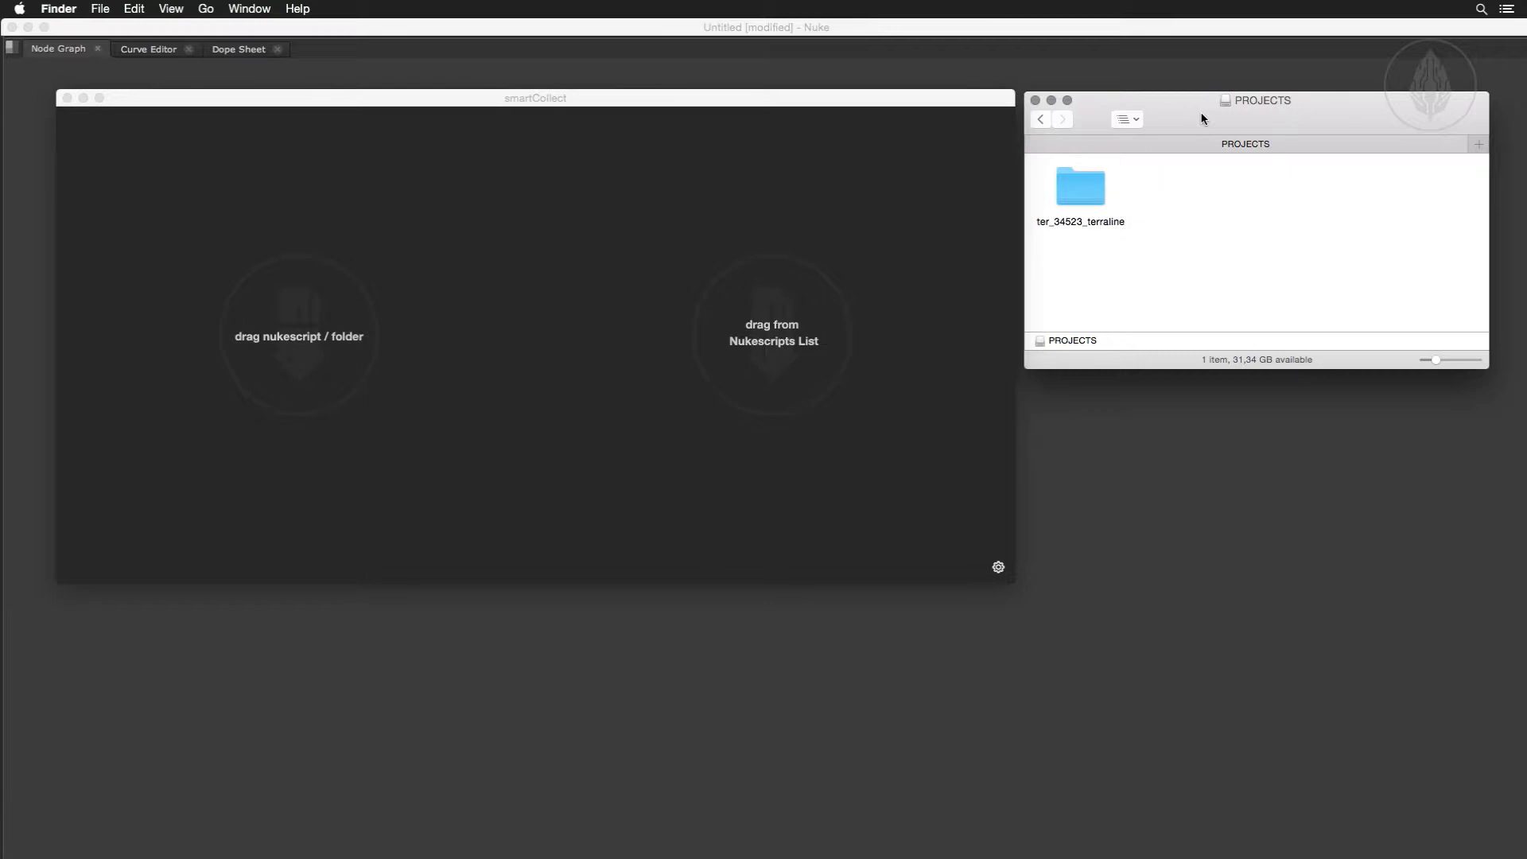
{"action": "left_click", "coordinate": [1095, 181]}
{"action": "left_click_drag", "start_coordinate": [1094, 179], "coordinate": [386, 222]}
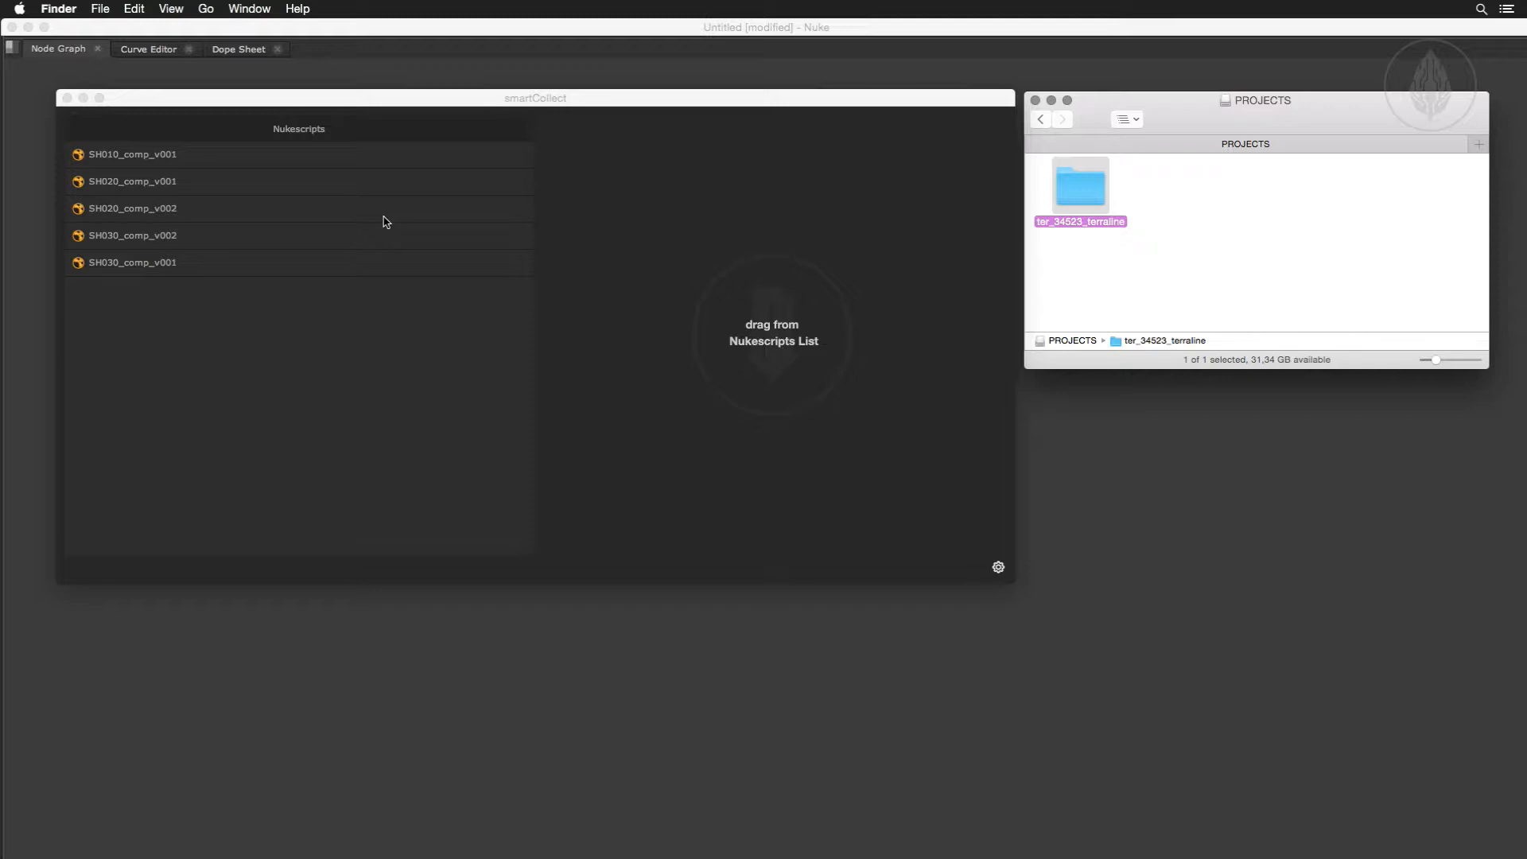
Add the scripts SH030_comp_v002, SH020_comp_v002 and SH010_comp_v001 to the Archive List.
{"action": "right_click", "coordinate": [328, 314]}
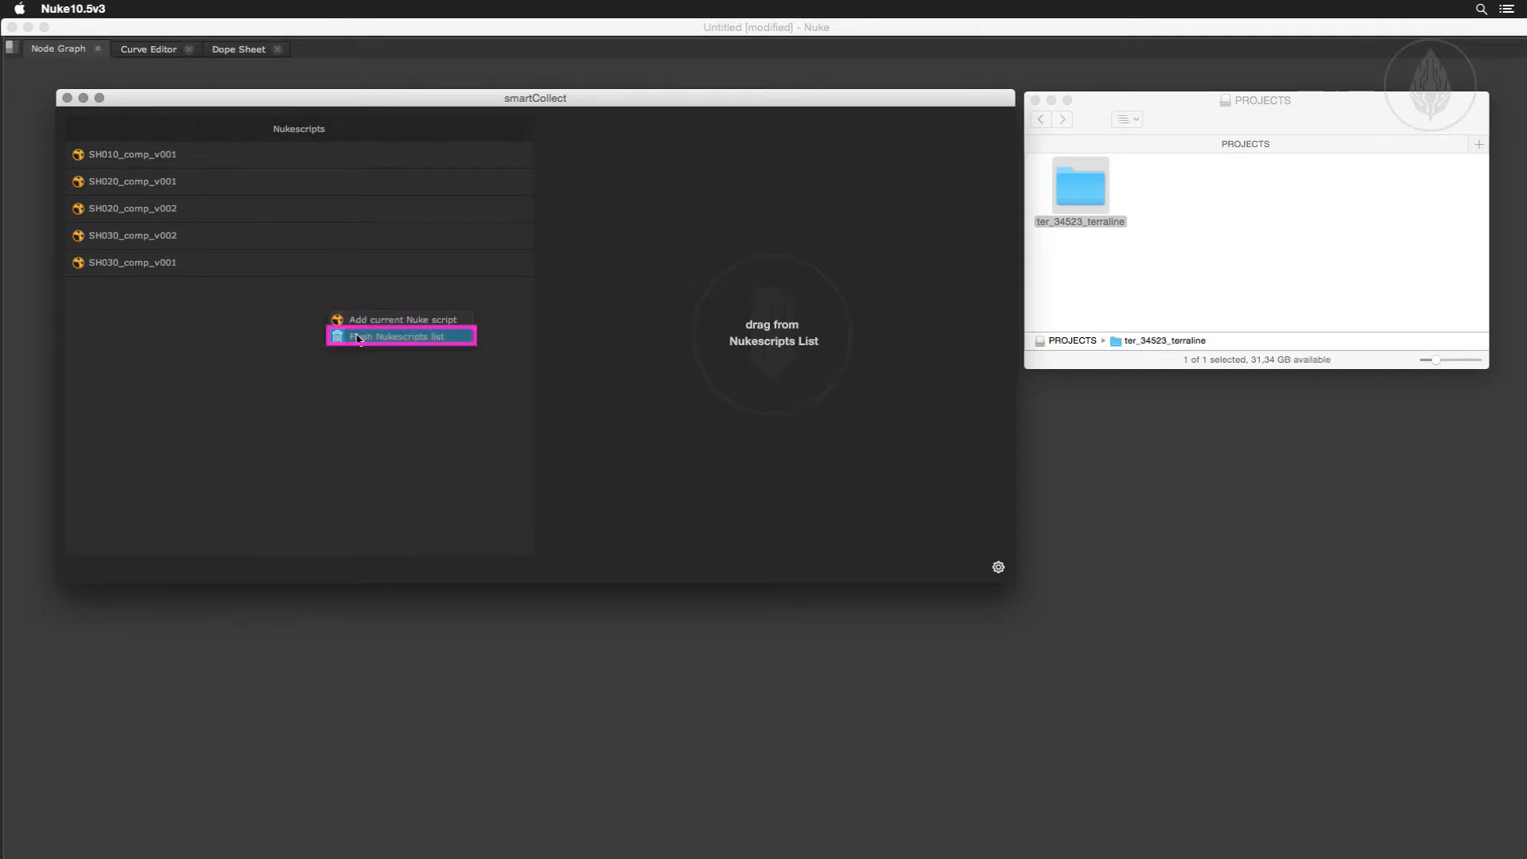
{"action": "left_click", "coordinate": [355, 337]}
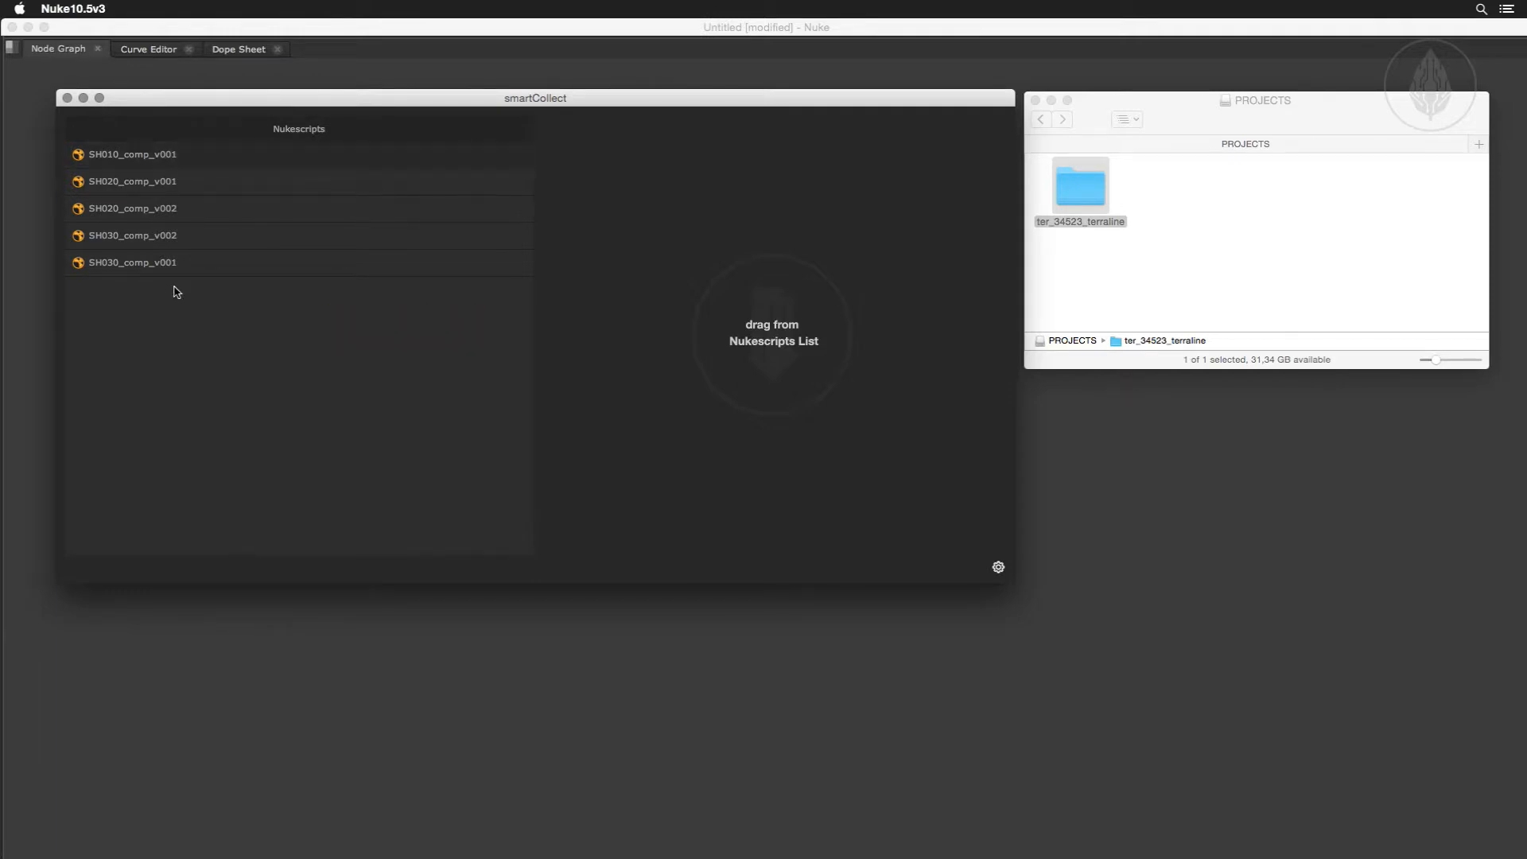
{"action": "right_click", "coordinate": [162, 242]}
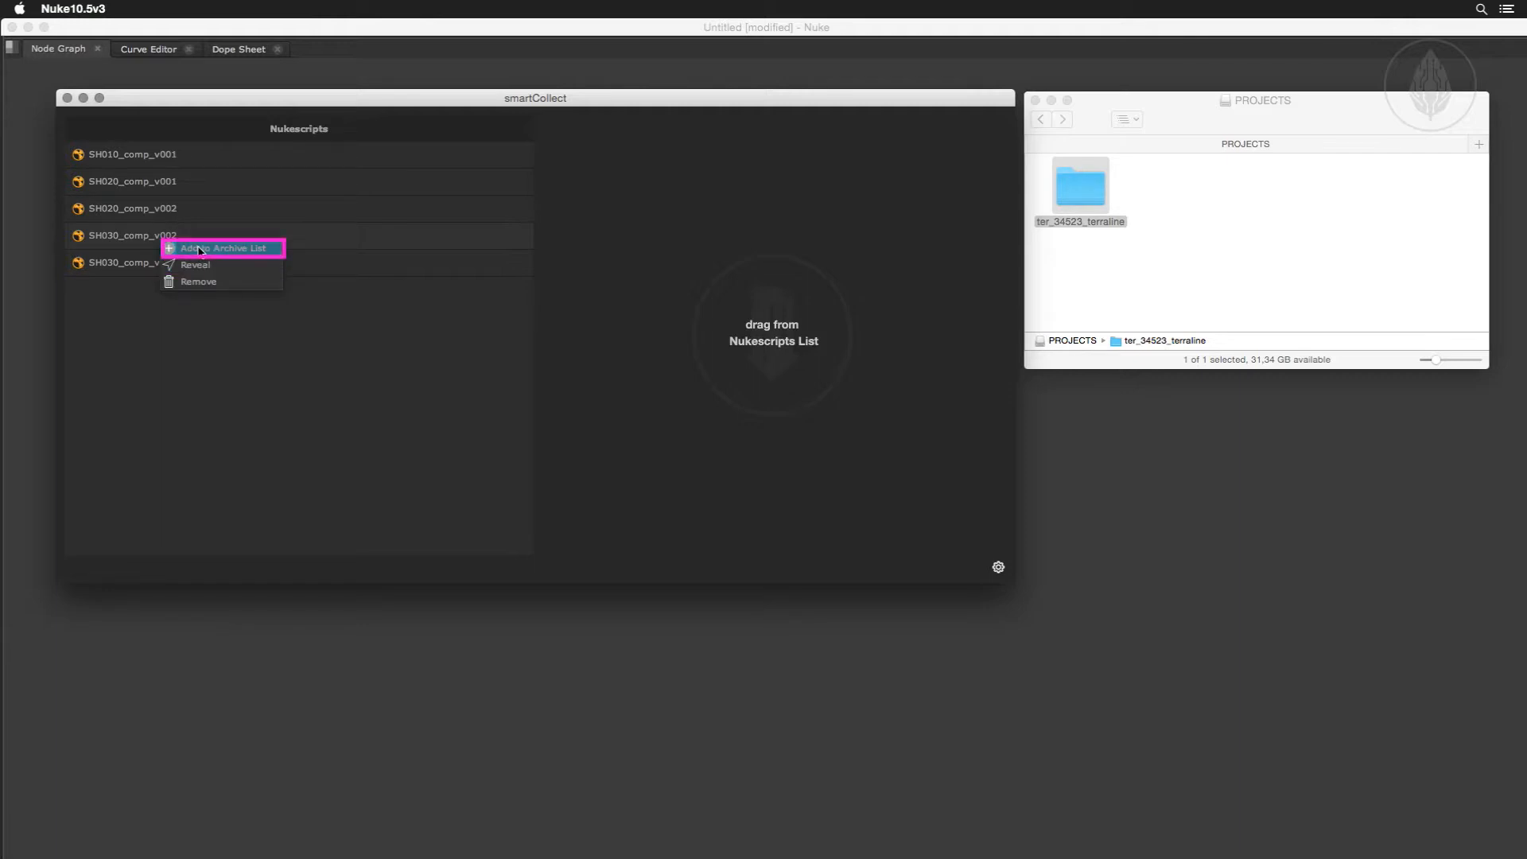
{"action": "left_click", "coordinate": [201, 249]}
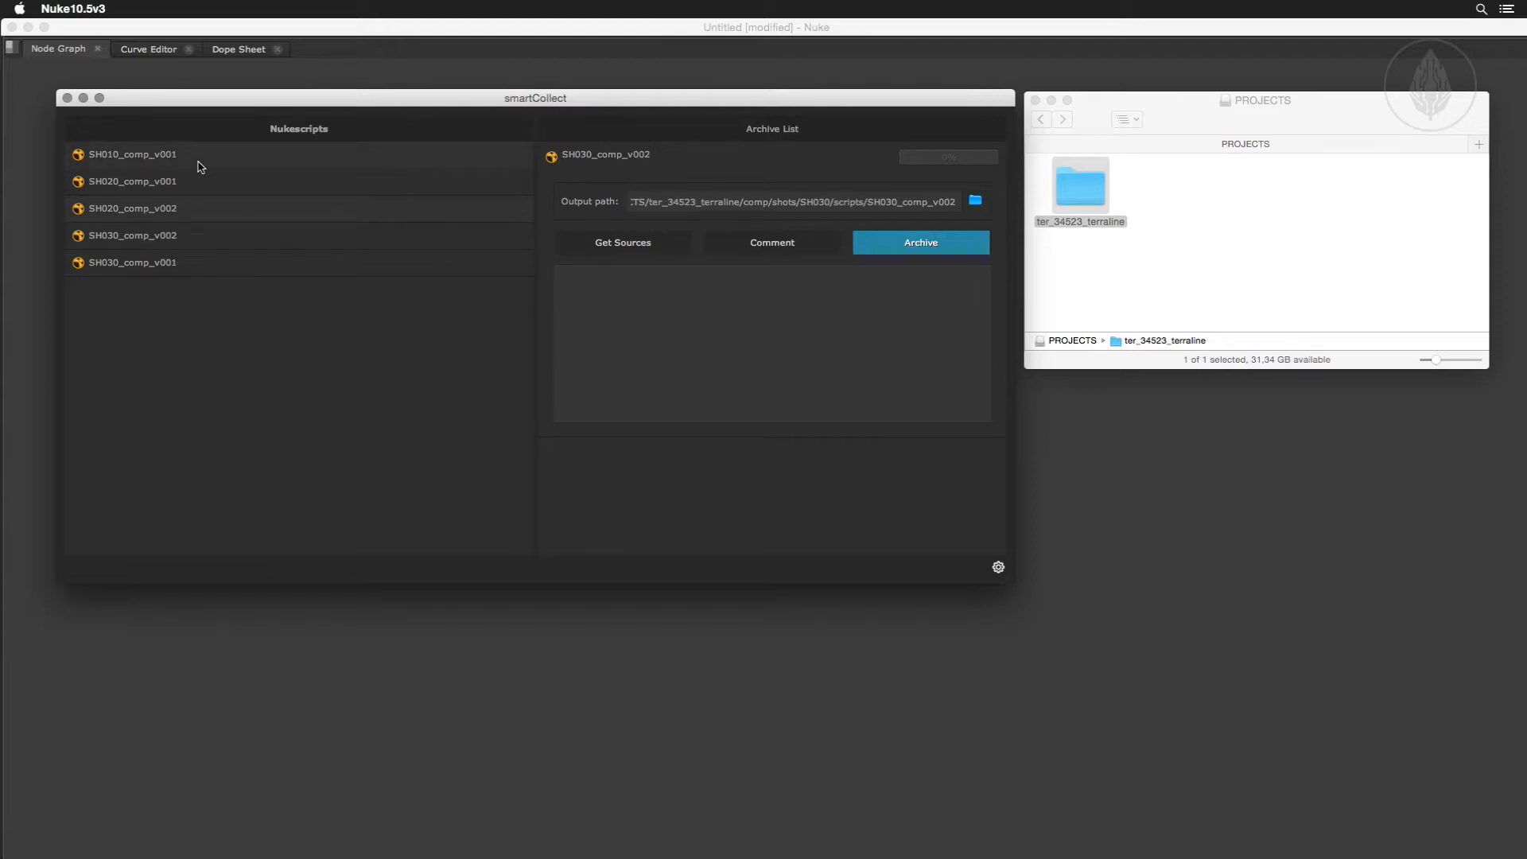
{"action": "left_click_drag", "start_coordinate": [200, 167], "coordinate": [586, 194]}
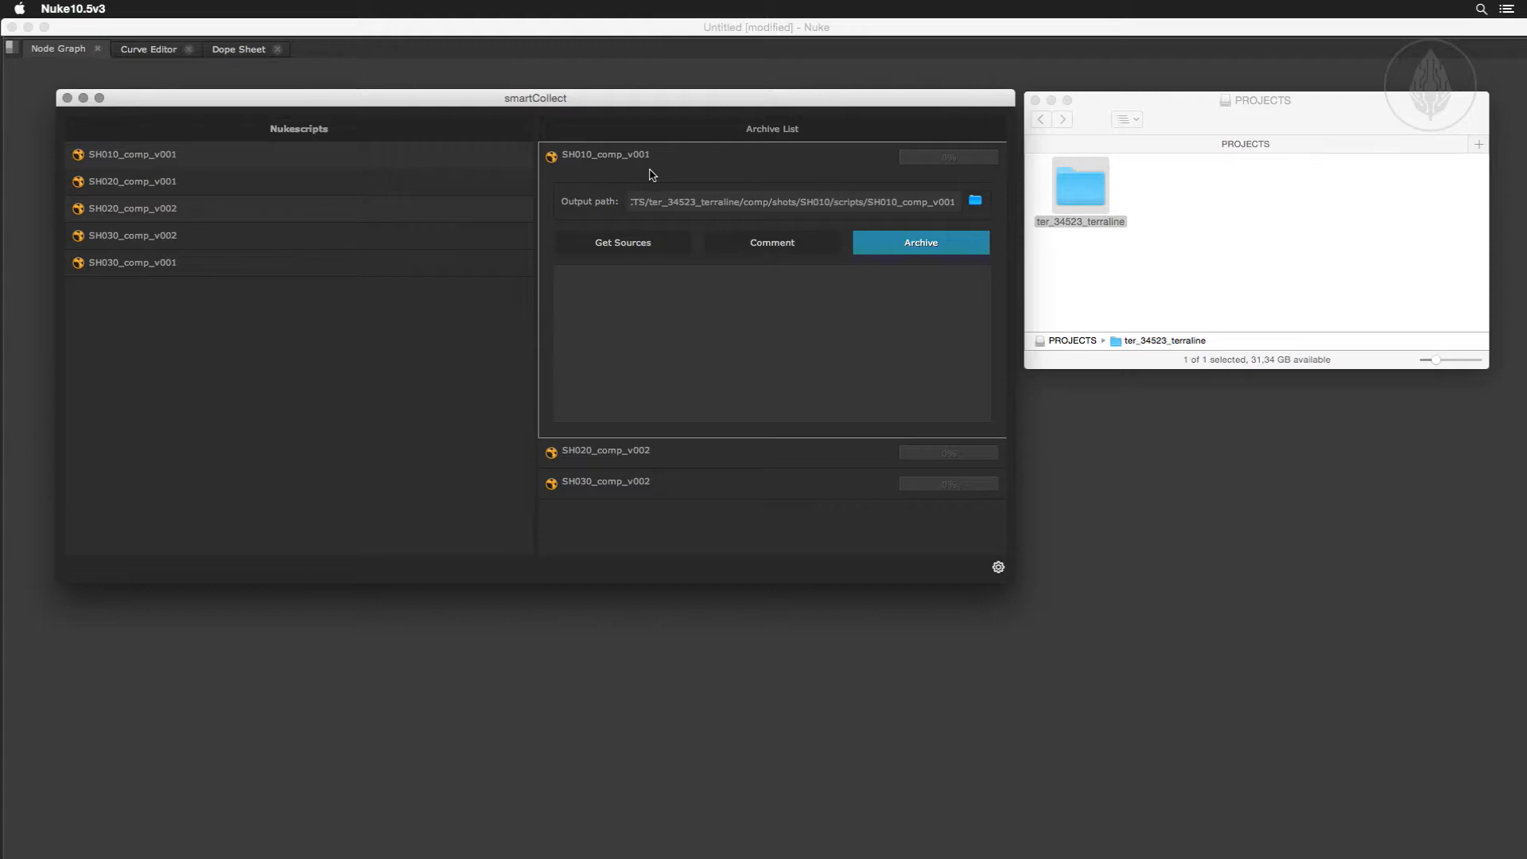
Expand and collapse the Archive List entries, ending with SH010_comp_v001 expanded, and get its sources.
{"action": "left_click", "coordinate": [622, 162]}
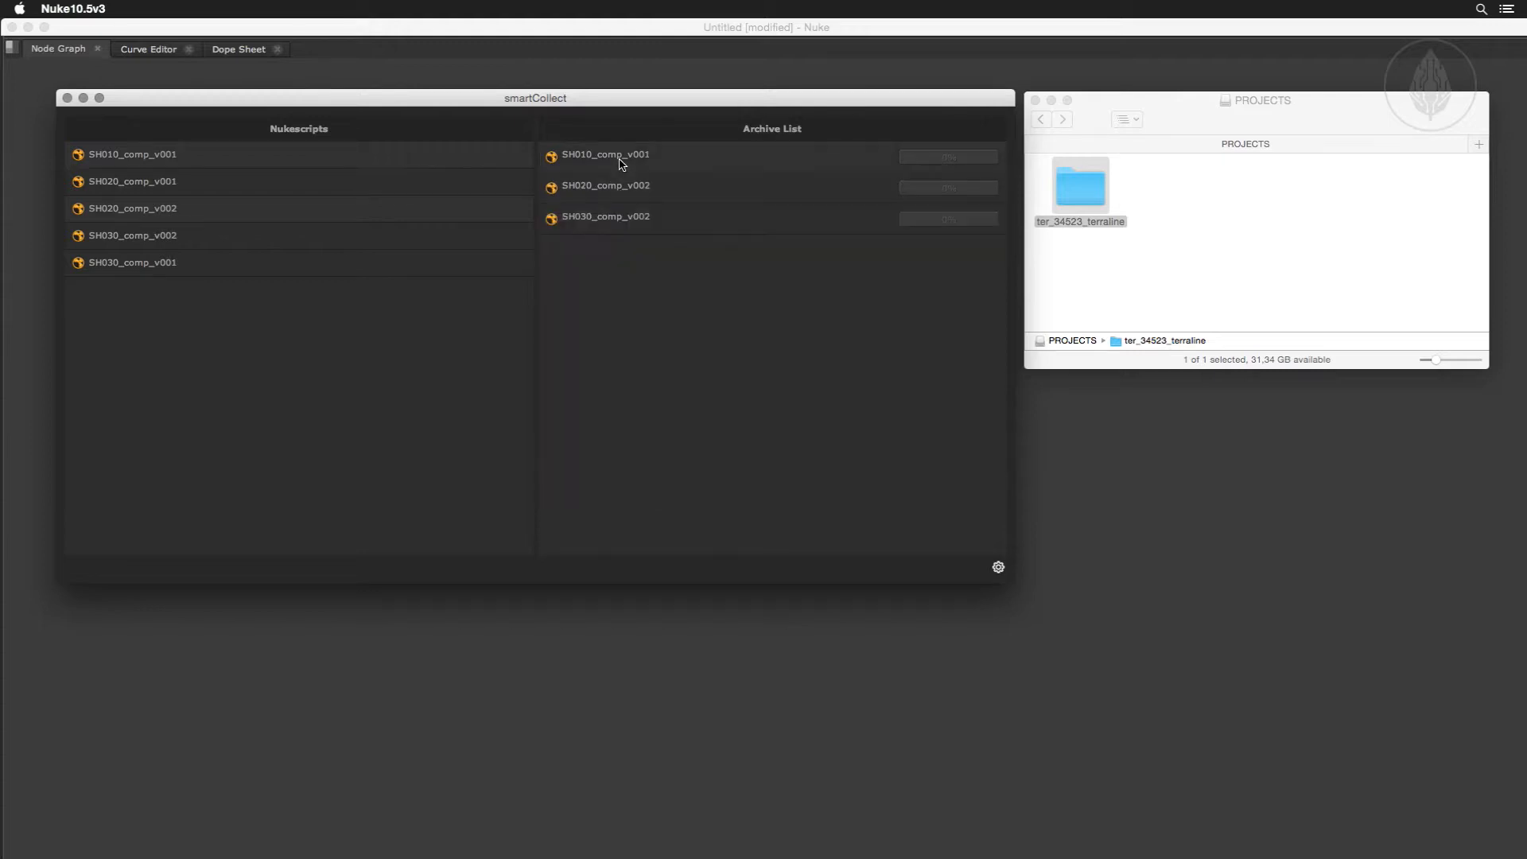
{"action": "left_click", "coordinate": [624, 189]}
{"action": "left_click", "coordinate": [624, 189]}
{"action": "left_click", "coordinate": [624, 219]}
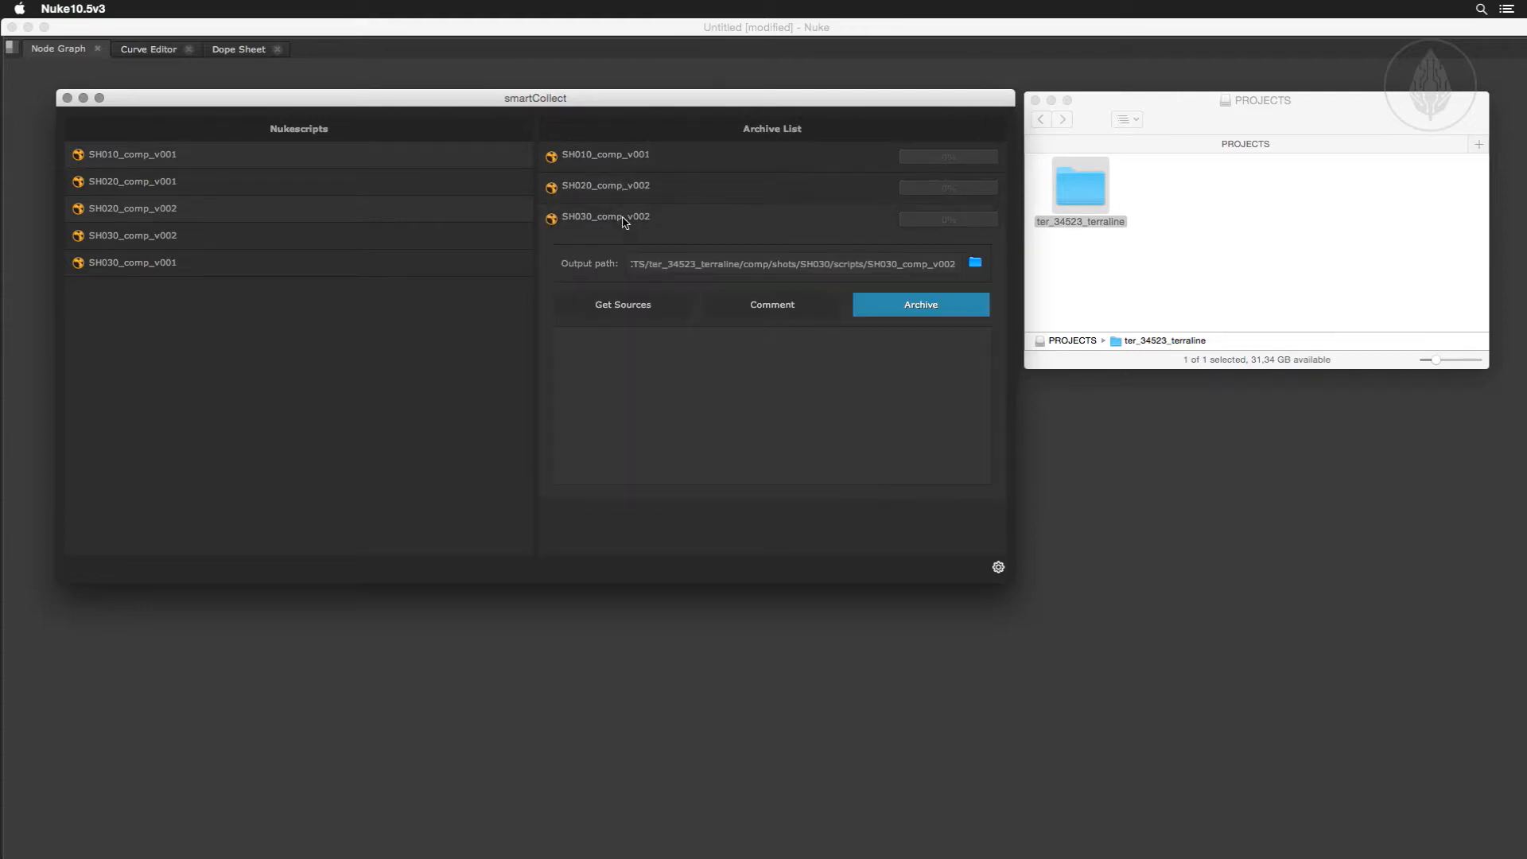
{"action": "left_click", "coordinate": [624, 220]}
{"action": "left_click", "coordinate": [633, 159]}
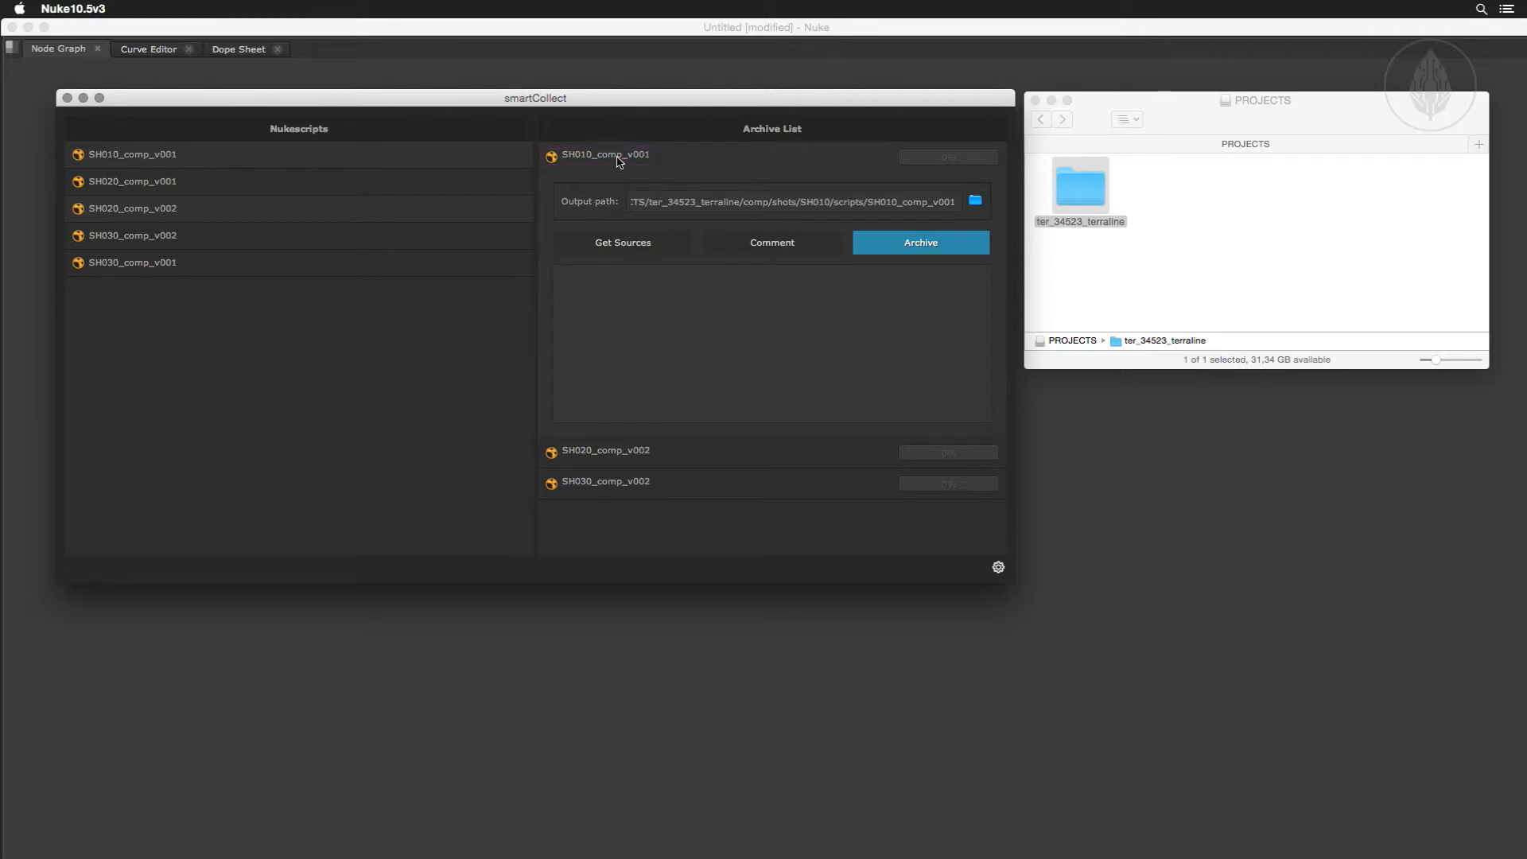
{"action": "mouse_move", "coordinate": [619, 162]}
{"action": "left_click", "coordinate": [667, 248]}
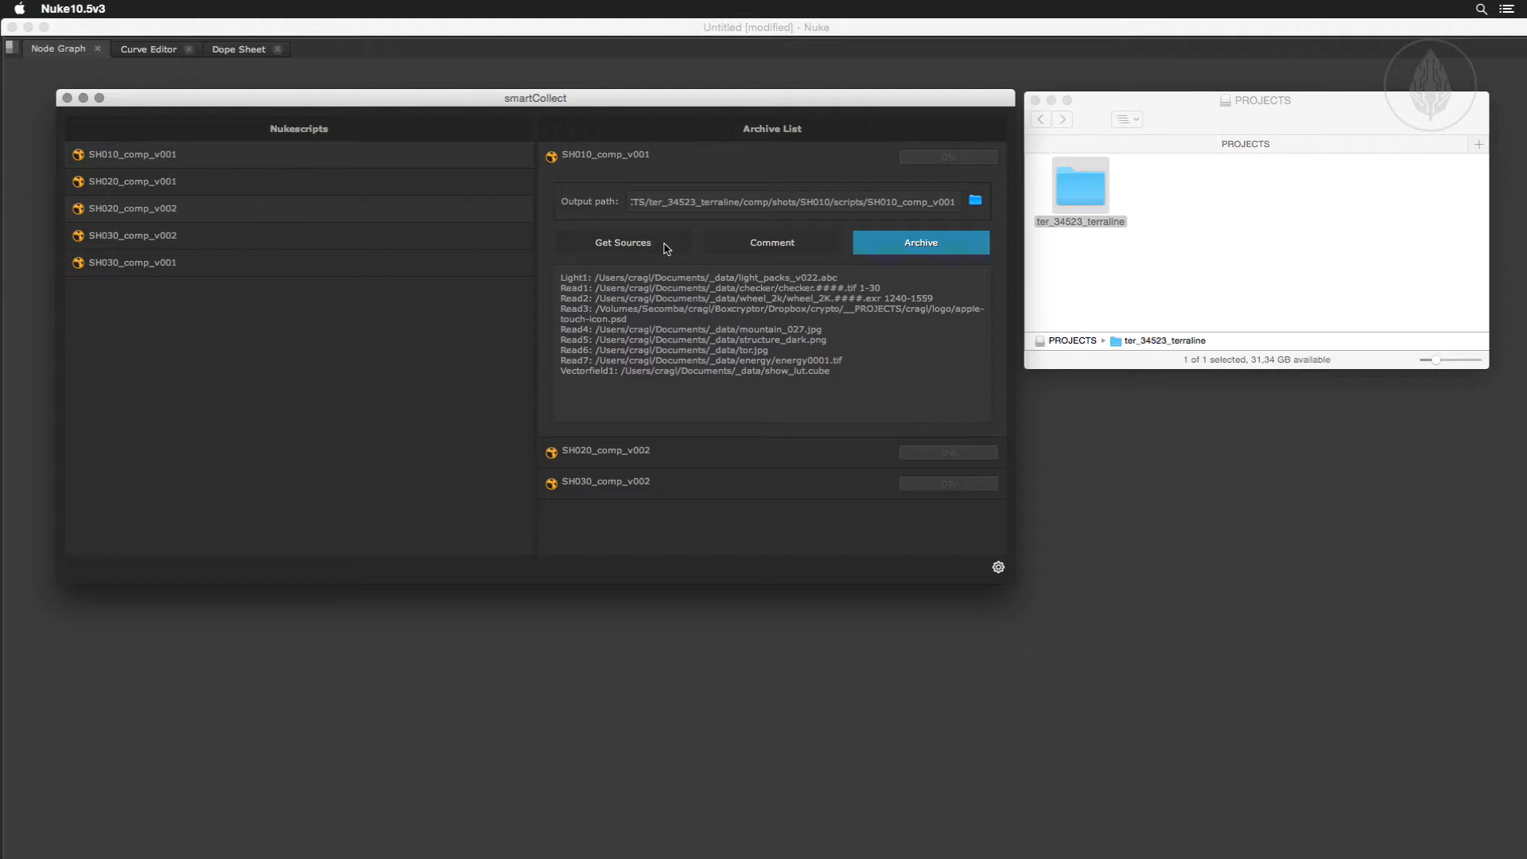
Save the comment "Final comp version including all render passes." for SH010_comp_v001 and archive the script.
{"action": "left_click", "coordinate": [741, 243]}
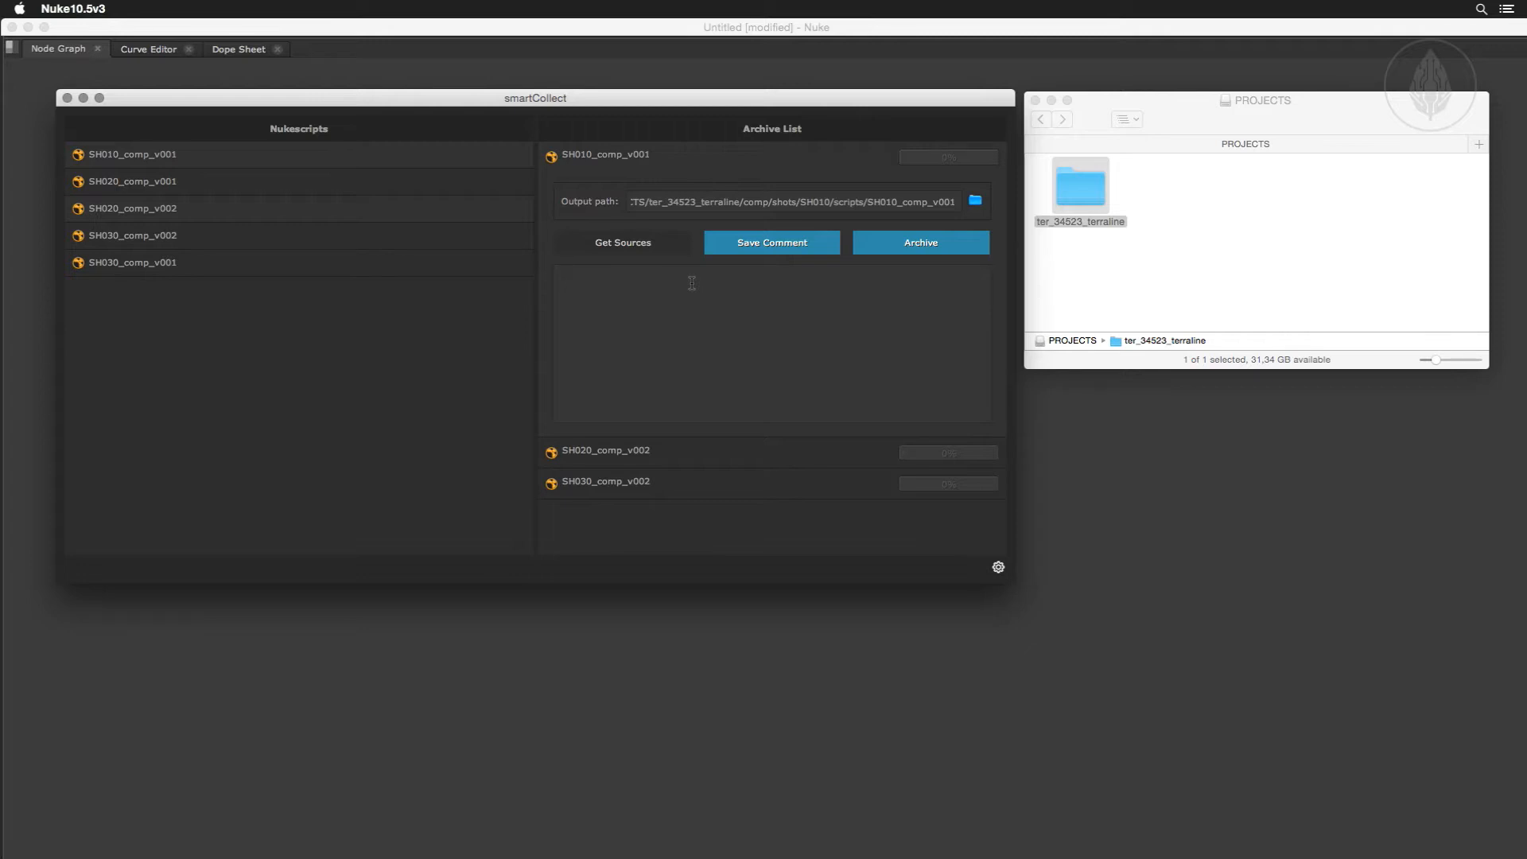
{"action": "type", "text": "Final comp version including all render passes."}
{"action": "left_click", "coordinate": [760, 248]}
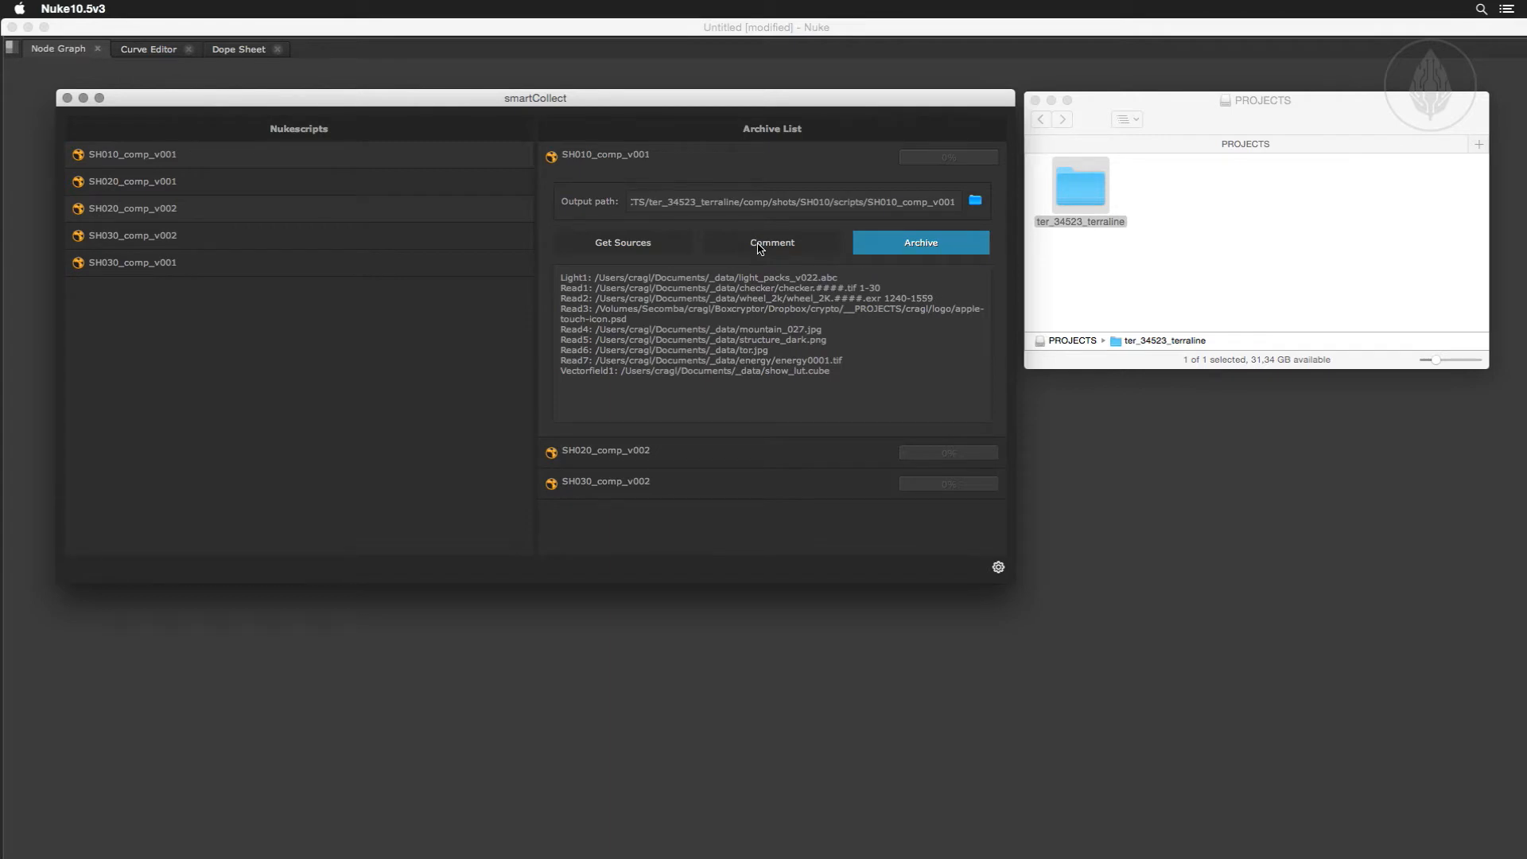
{"action": "left_click", "coordinate": [877, 244]}
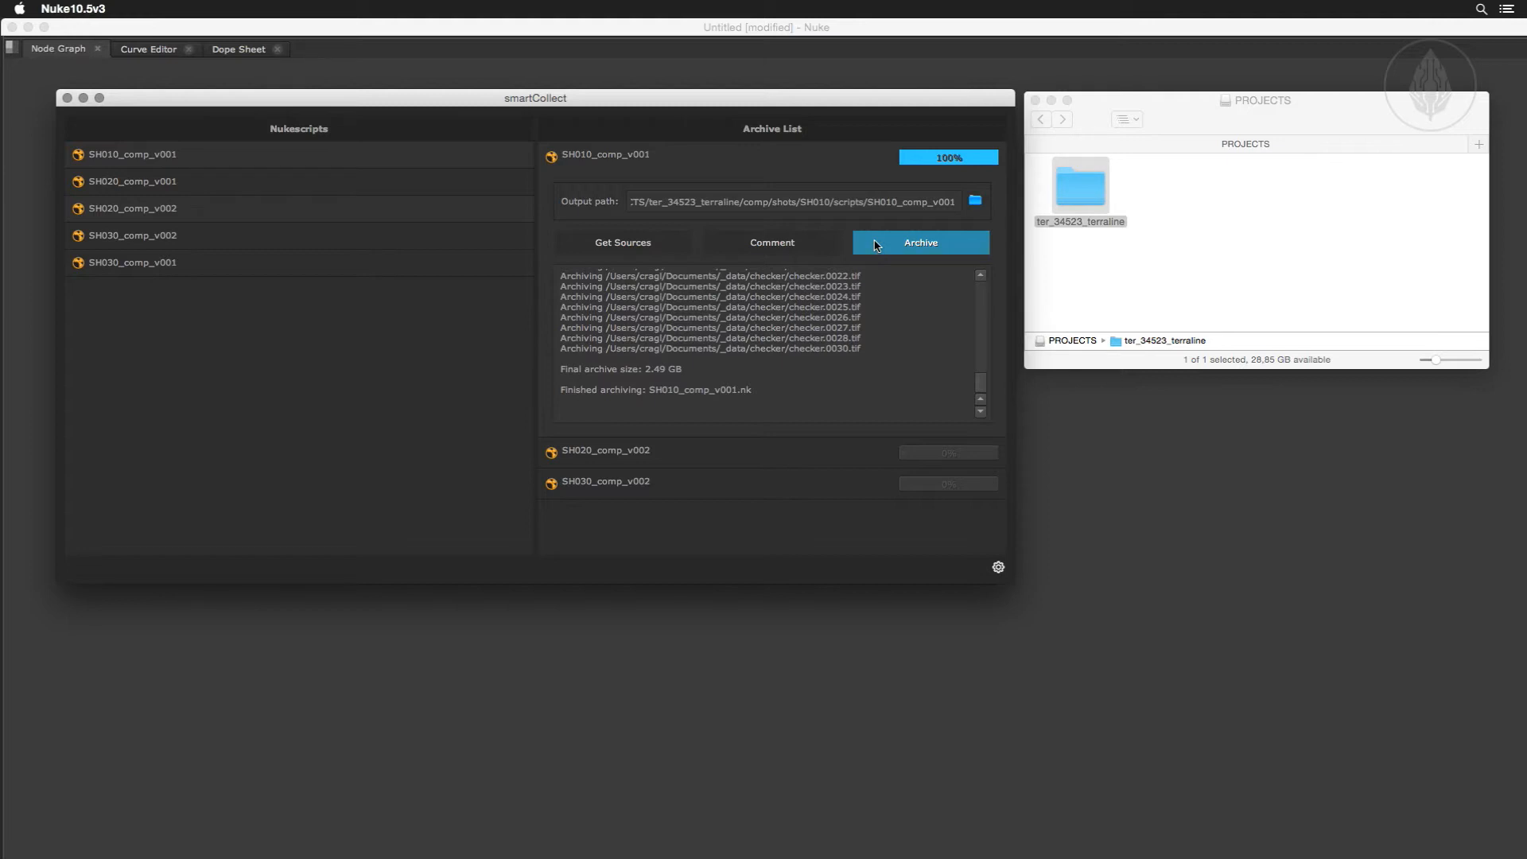
Reveal the SH010_comp_v001 archive in Finder, look into its footage folder and return to the archive folder.
{"action": "right_click", "coordinate": [728, 152]}
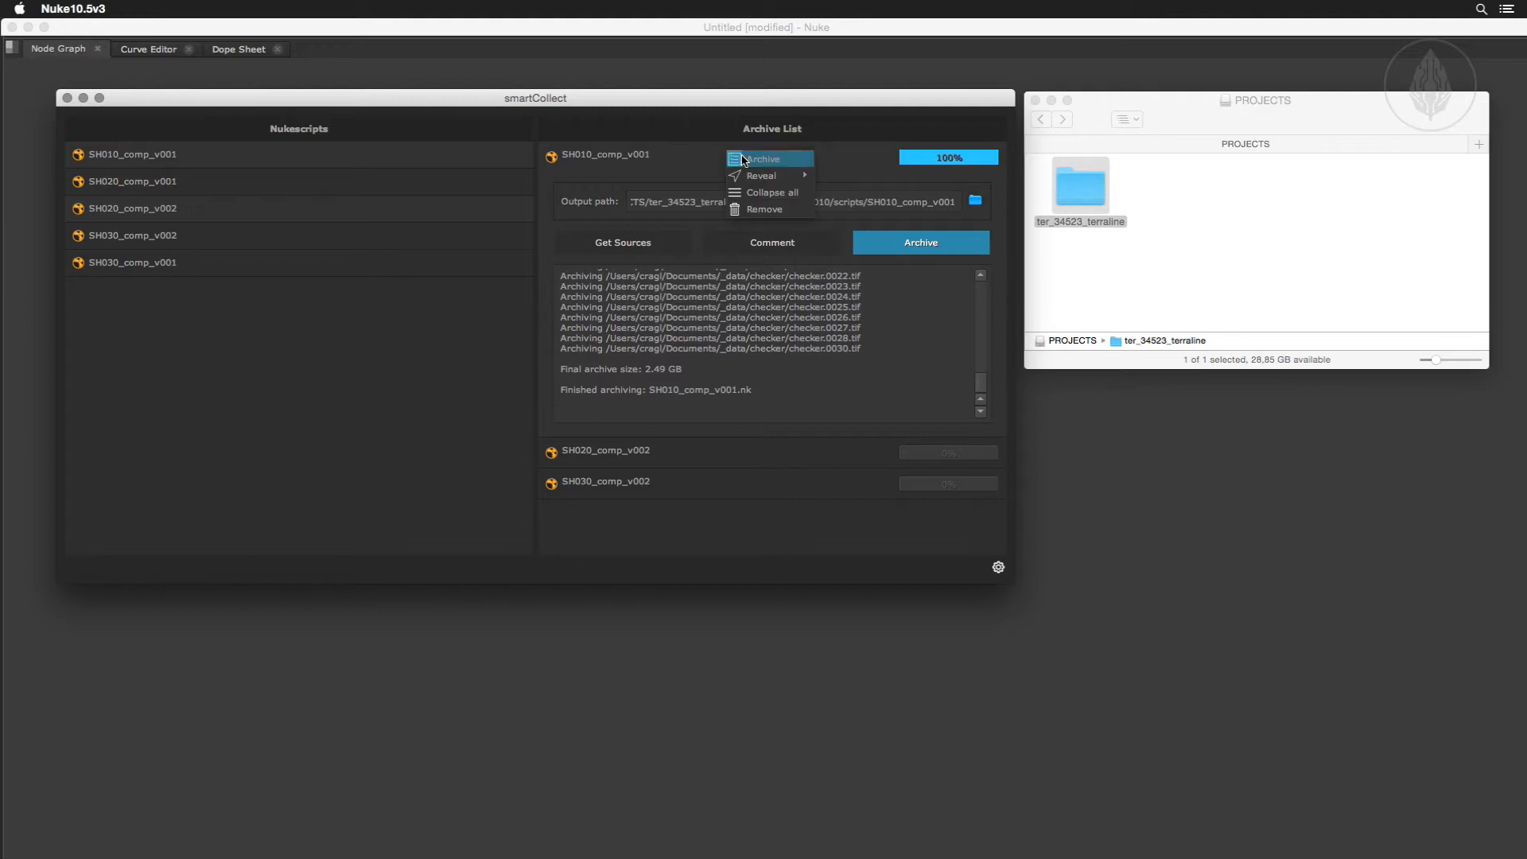
{"action": "mouse_move", "coordinate": [760, 176]}
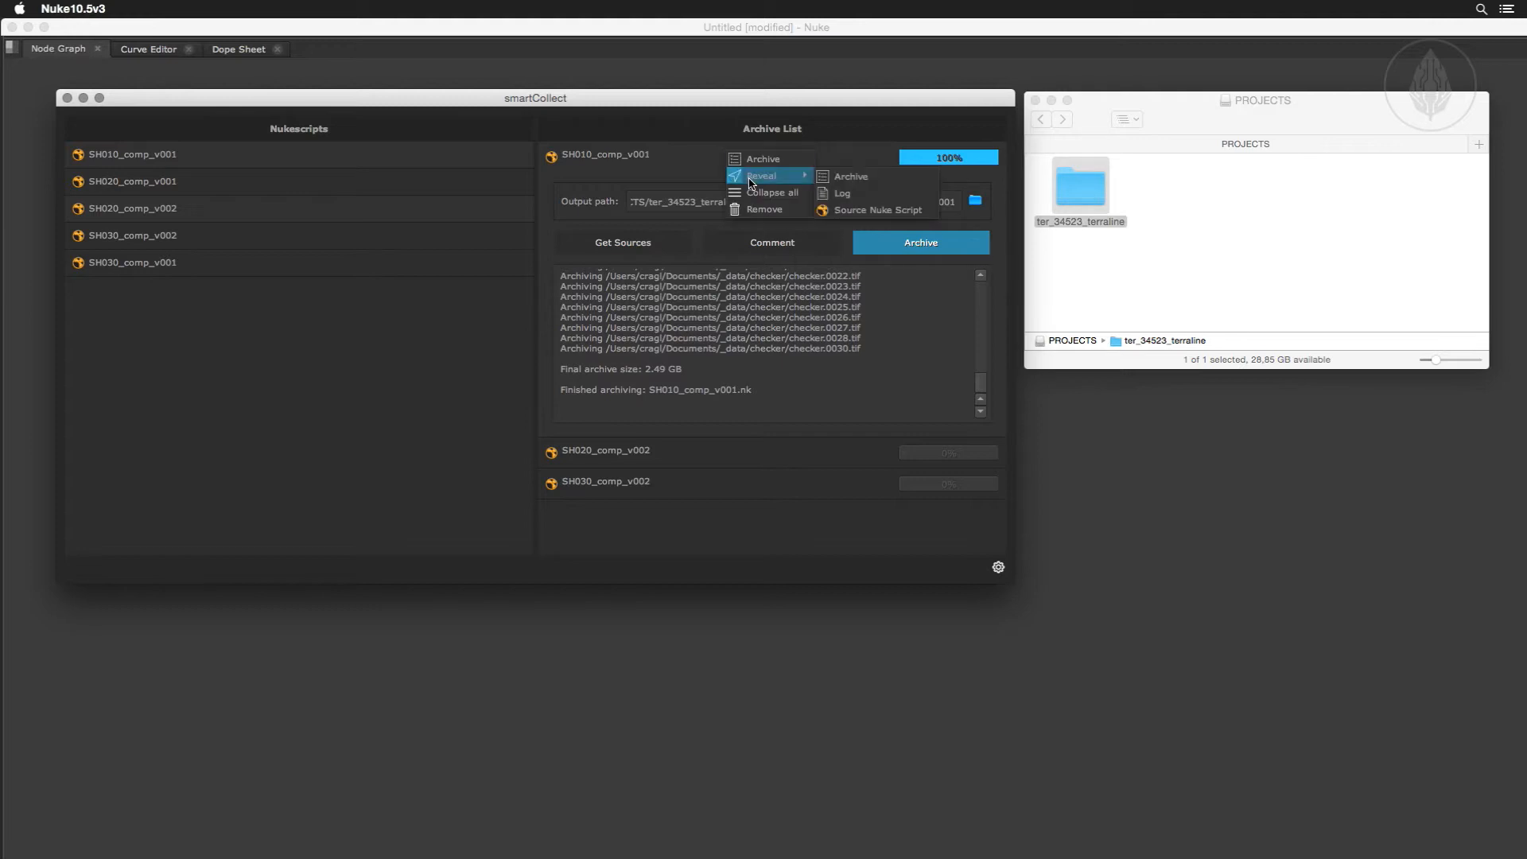
{"action": "left_click", "coordinate": [835, 178]}
{"action": "left_click_drag", "start_coordinate": [783, 100], "coordinate": [770, 513]}
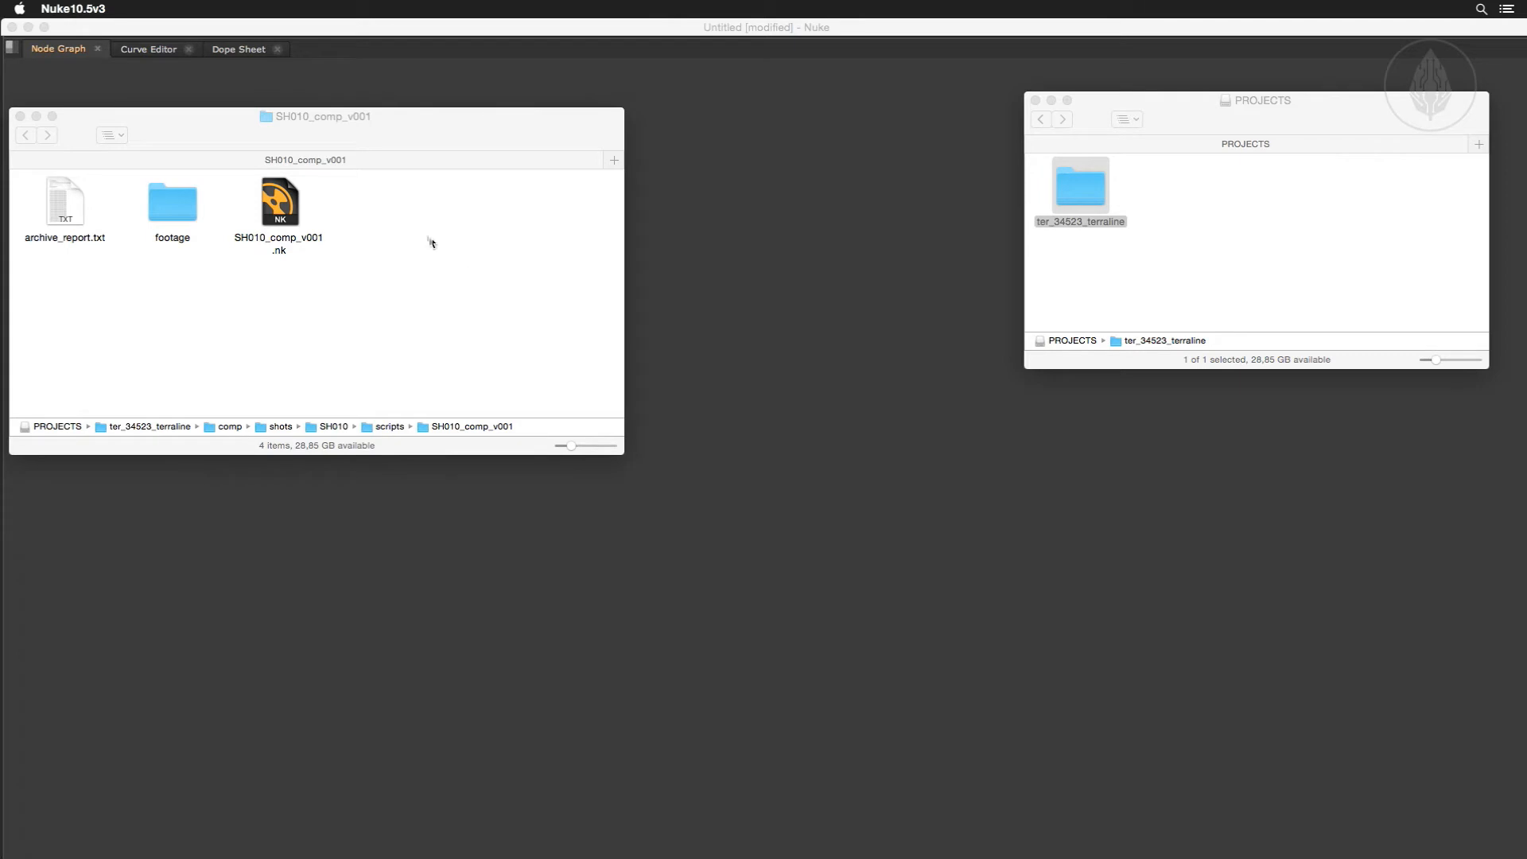
{"action": "left_click", "coordinate": [390, 205]}
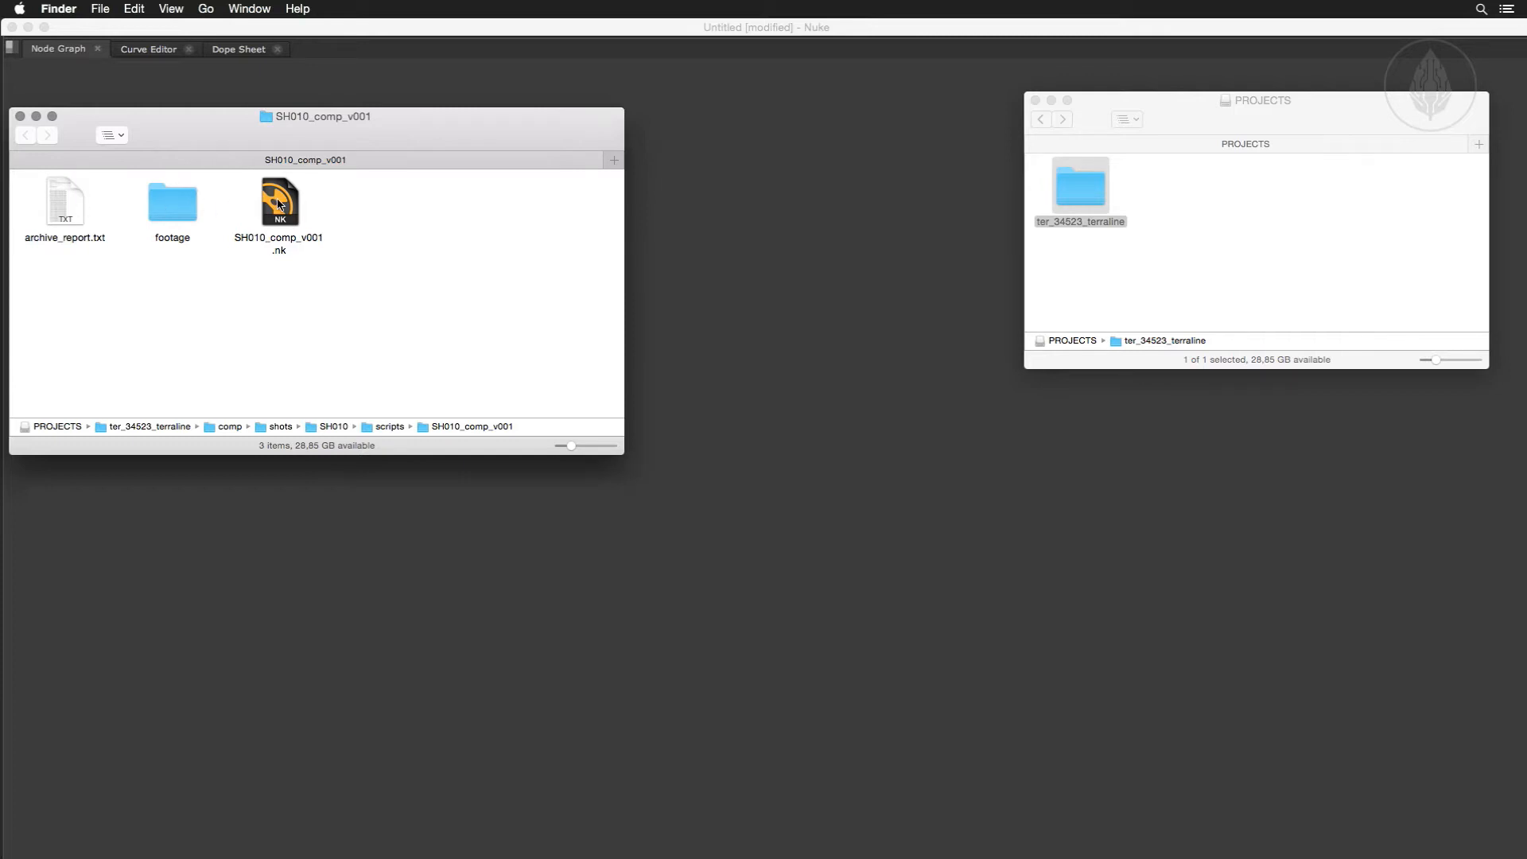
{"action": "double_click", "coordinate": [188, 209]}
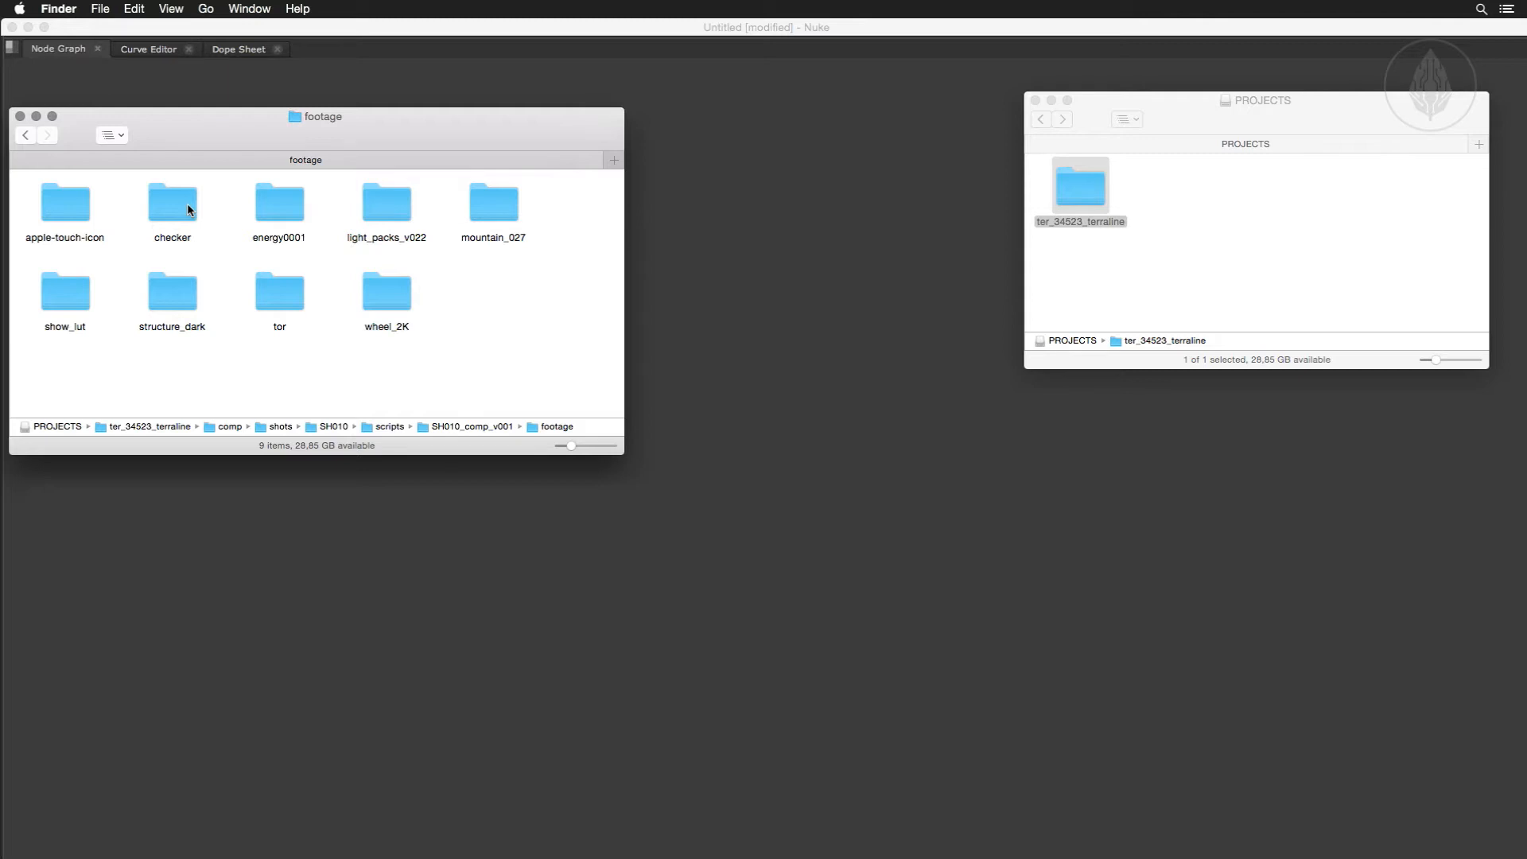
{"action": "left_click", "coordinate": [25, 136]}
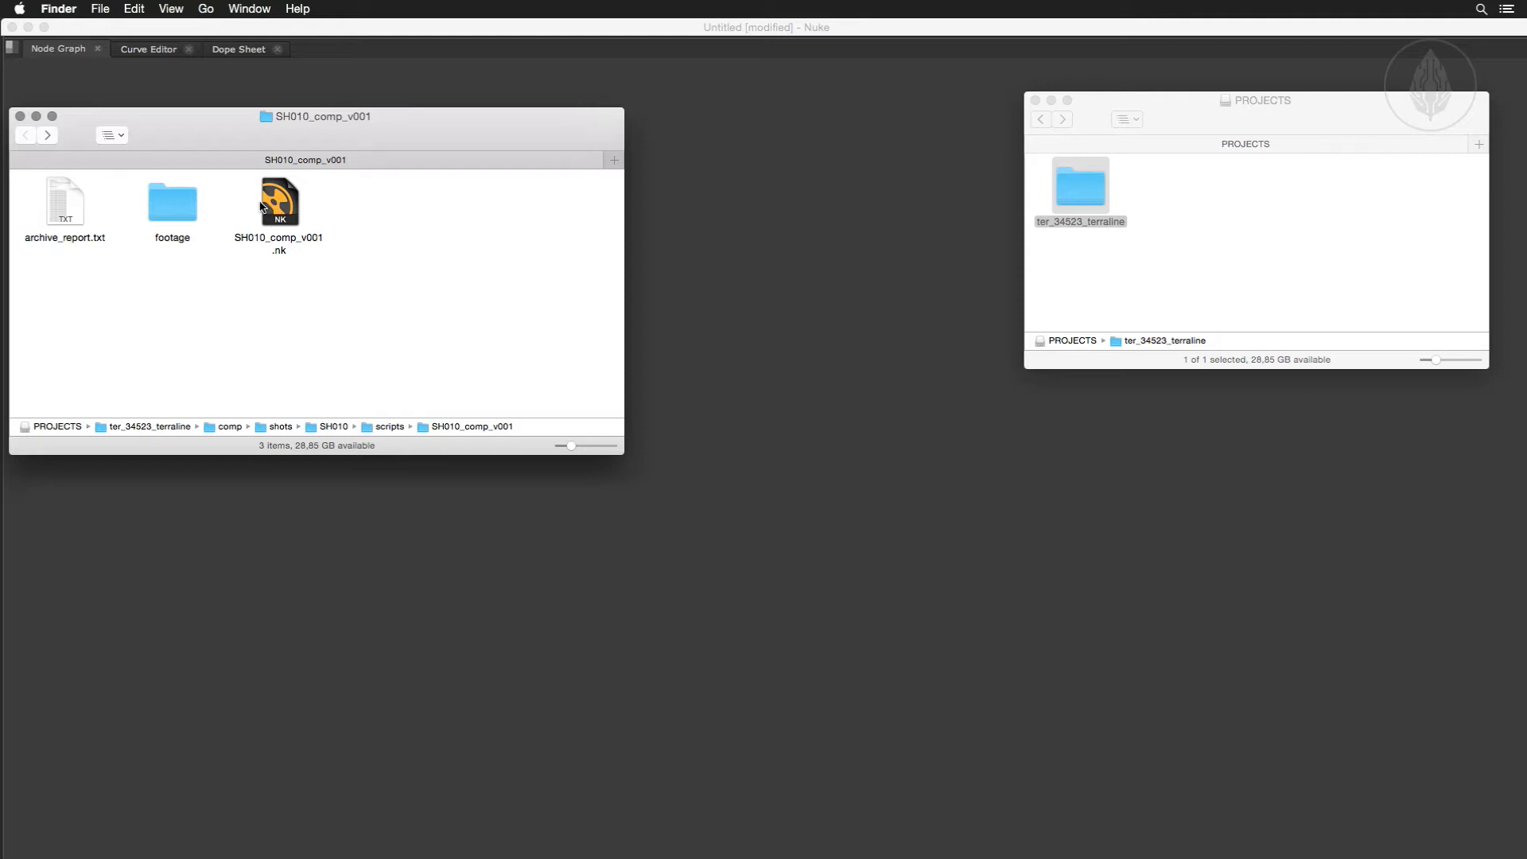
Open archive_report.txt from the archive folder, enlarge its window and read through the report.
{"action": "double_click", "coordinate": [66, 207]}
{"action": "left_click_drag", "start_coordinate": [199, 231], "coordinate": [211, 59]}
{"action": "left_click_drag", "start_coordinate": [665, 390], "coordinate": [912, 466]}
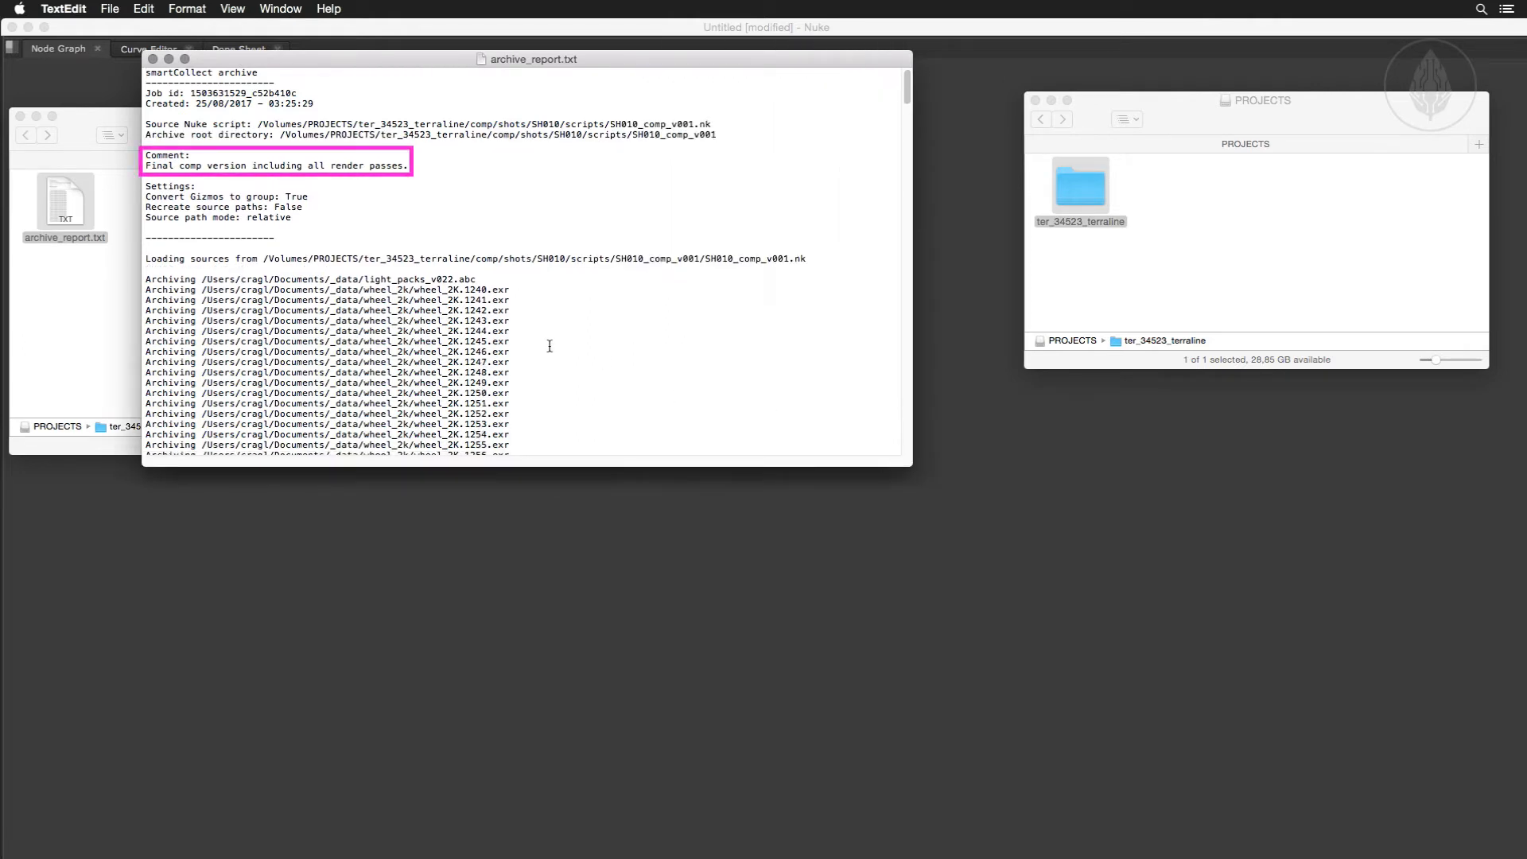
{"action": "scroll", "coordinate": [548, 345], "scroll_direction": "down", "scroll_amount": 20}
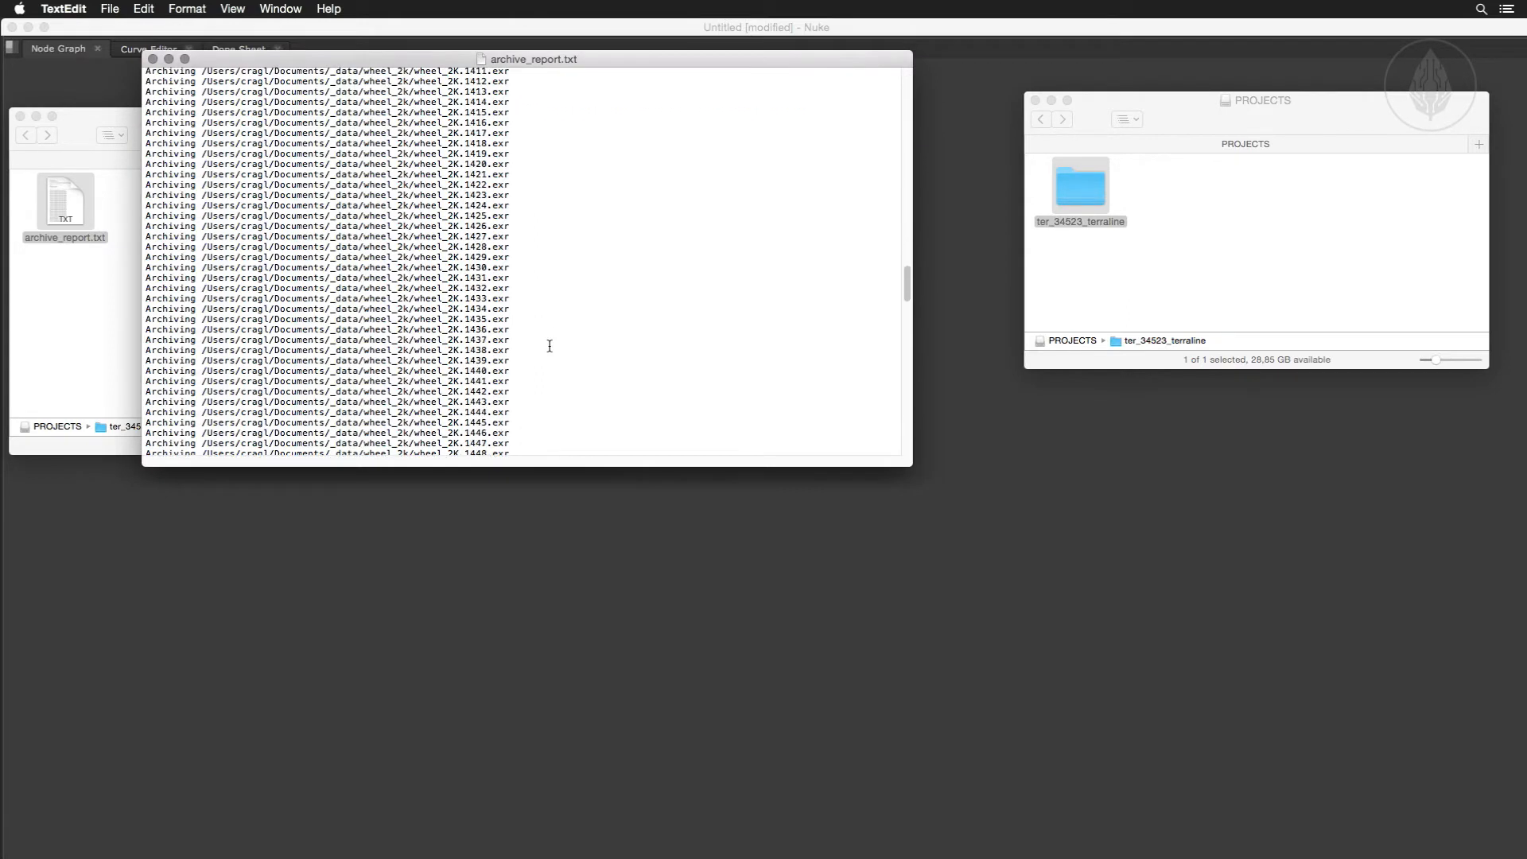
{"action": "scroll", "coordinate": [548, 345], "scroll_direction": "down", "scroll_amount": 15}
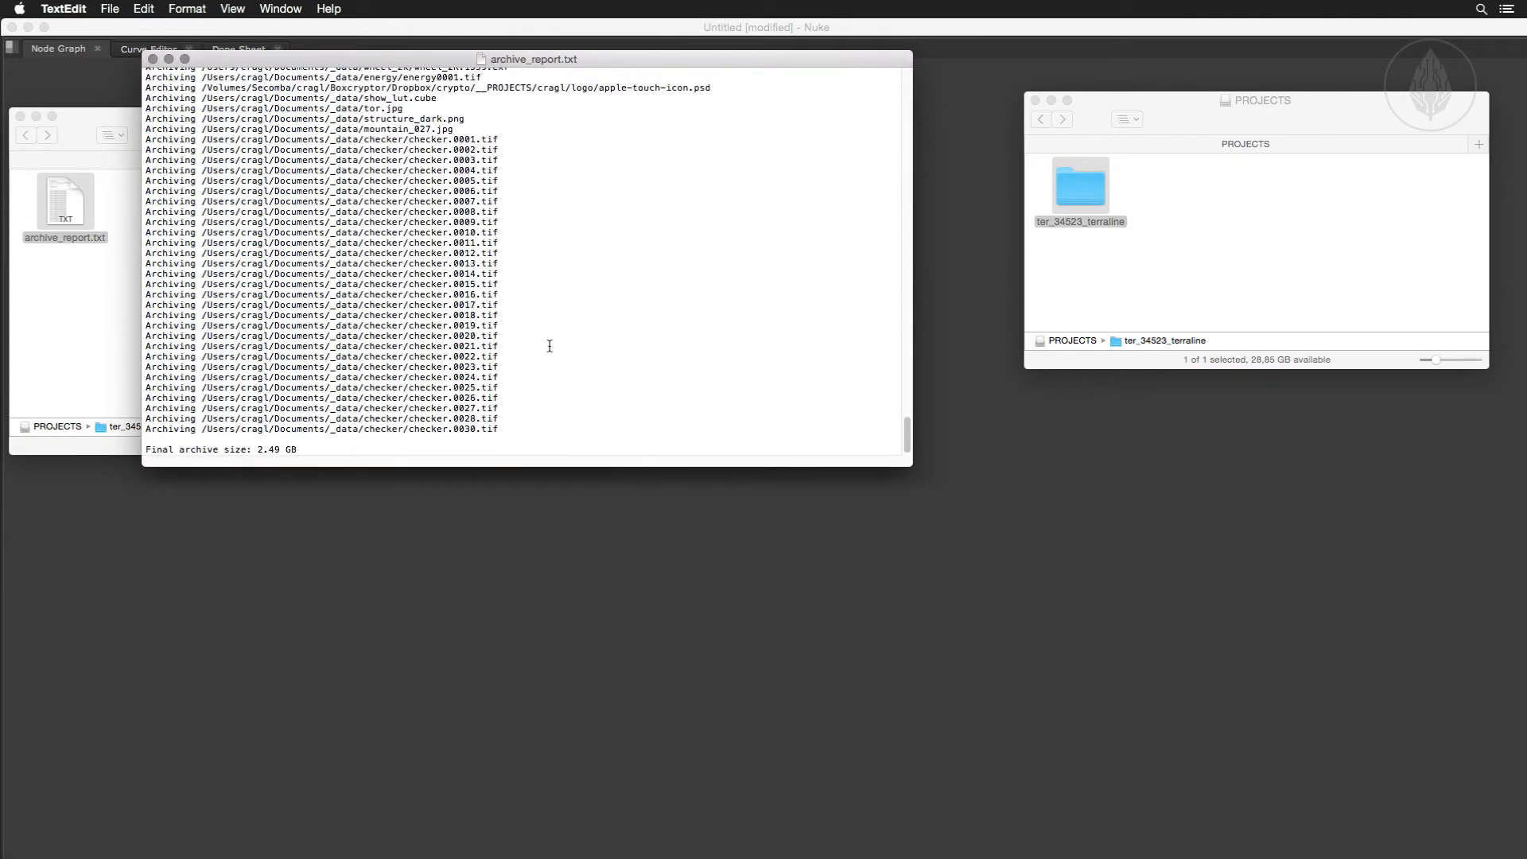
{"action": "scroll", "coordinate": [549, 345], "scroll_direction": "up", "scroll_amount": 20}
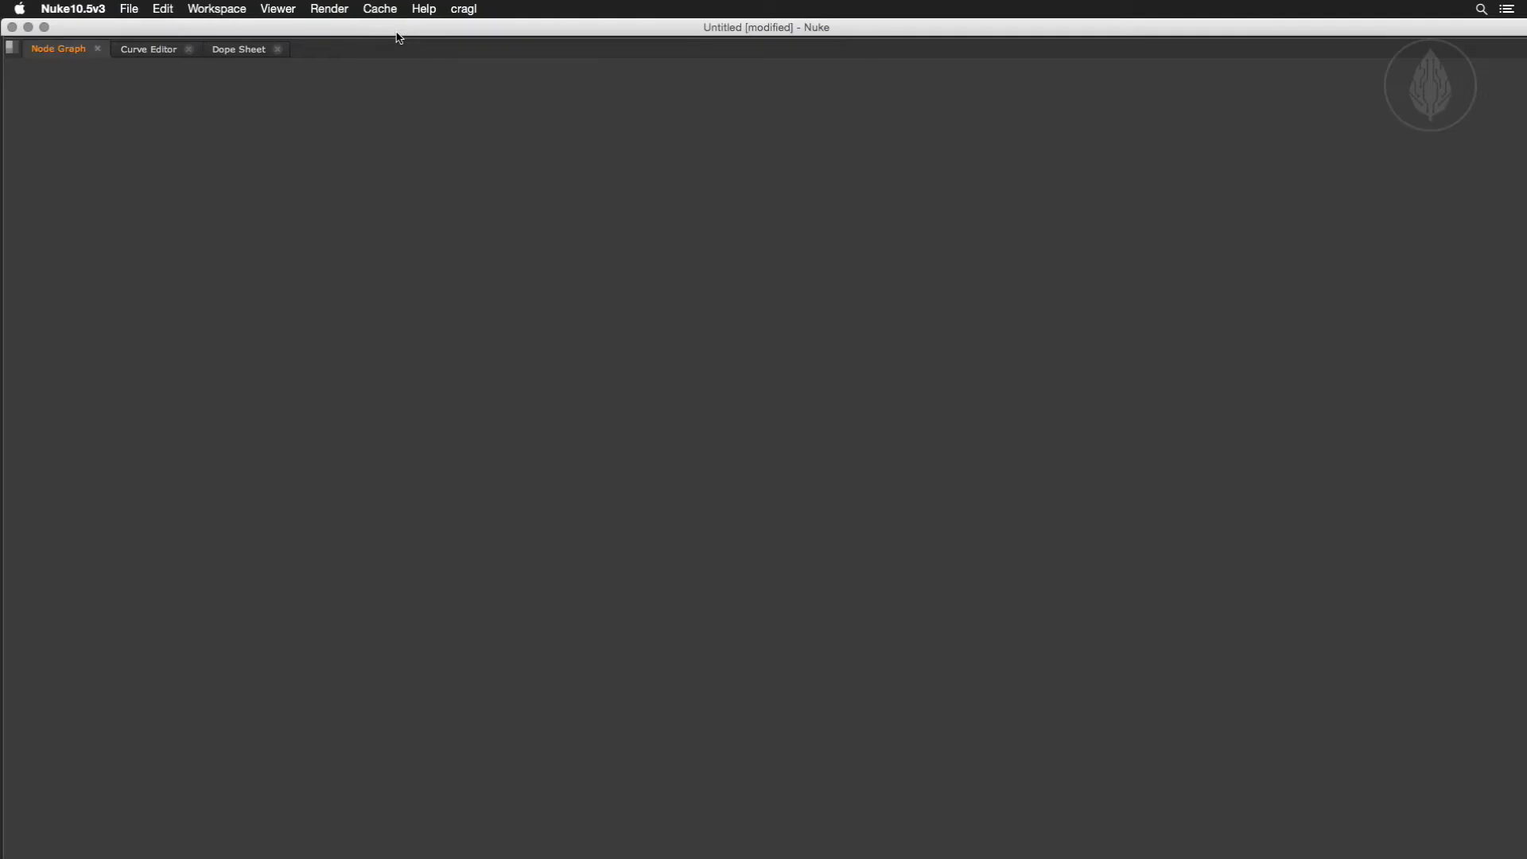
Open smartCollect in Nuke and expand SH010_comp_v001 in the Archive List.
{"action": "left_click", "coordinate": [461, 10]}
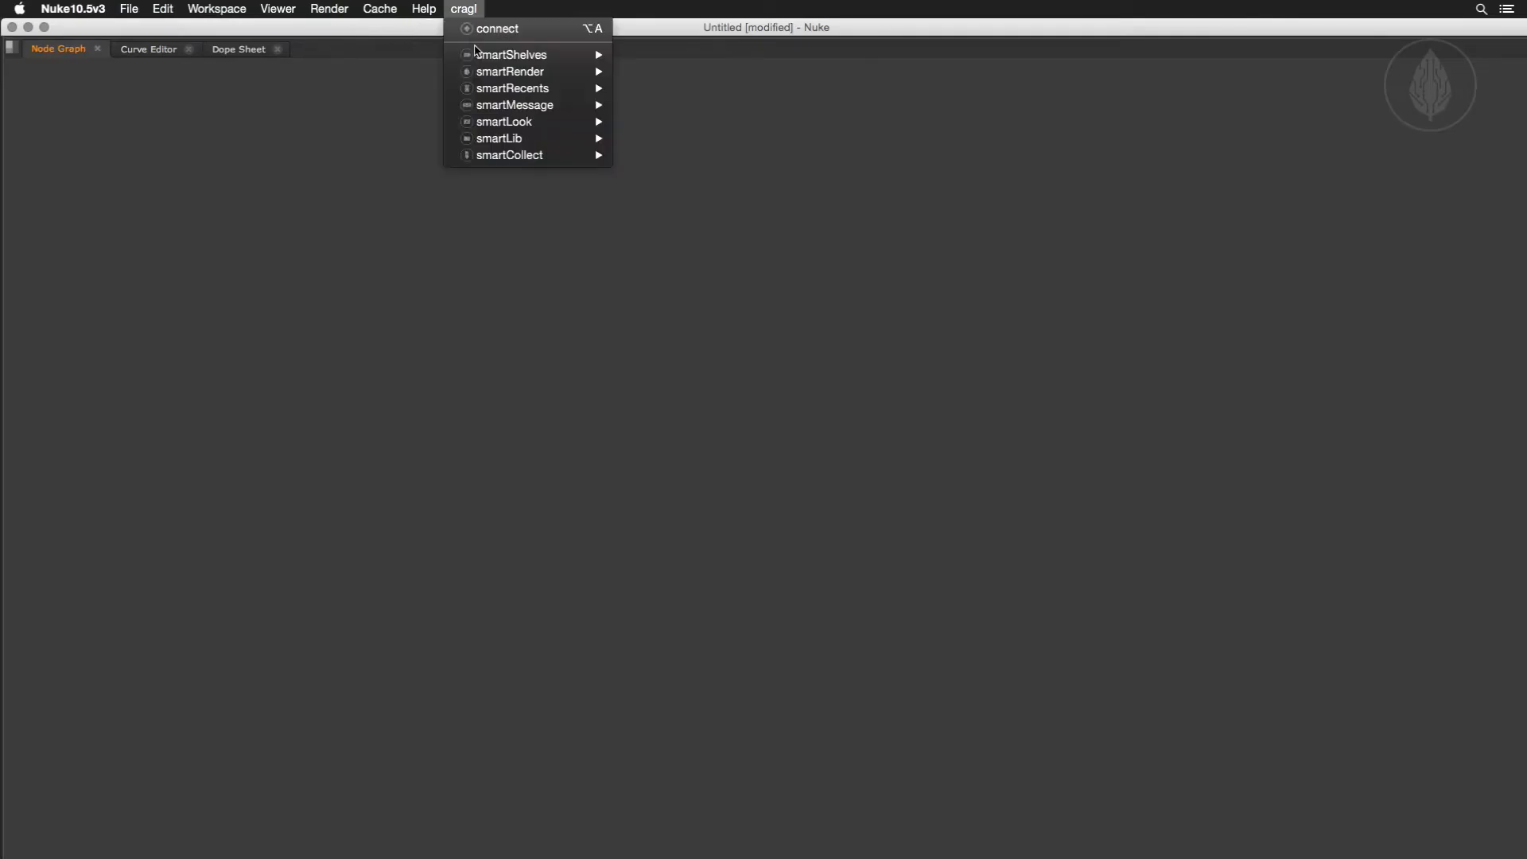
{"action": "mouse_move", "coordinate": [489, 159]}
{"action": "left_click", "coordinate": [701, 161]}
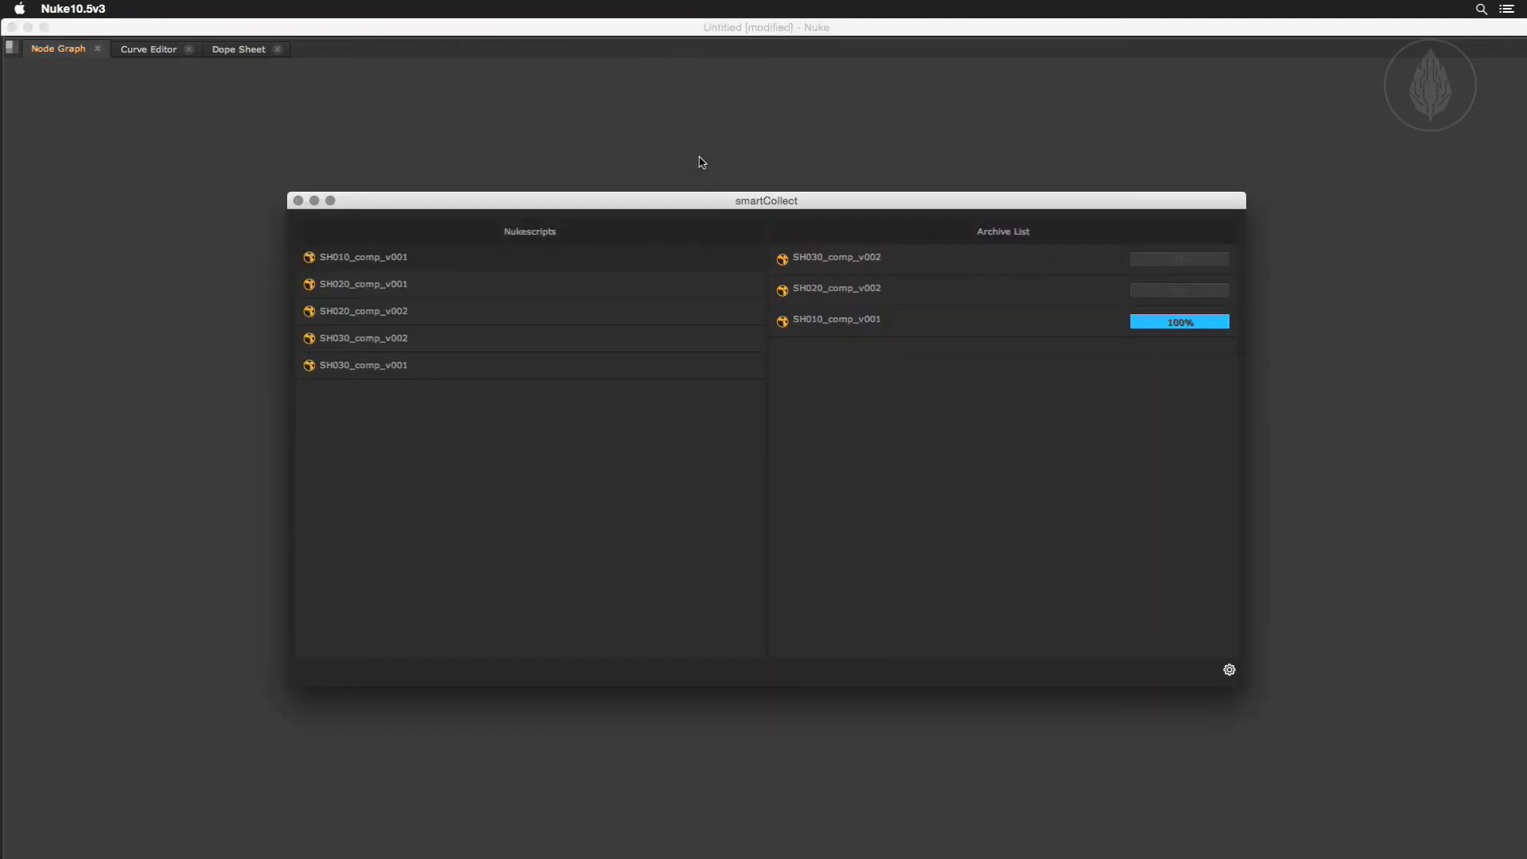
{"action": "left_click", "coordinate": [837, 316]}
Reveal the log of SH010_comp_v001, widen the Console window, read through the entries and close the log.
{"action": "right_click", "coordinate": [932, 329]}
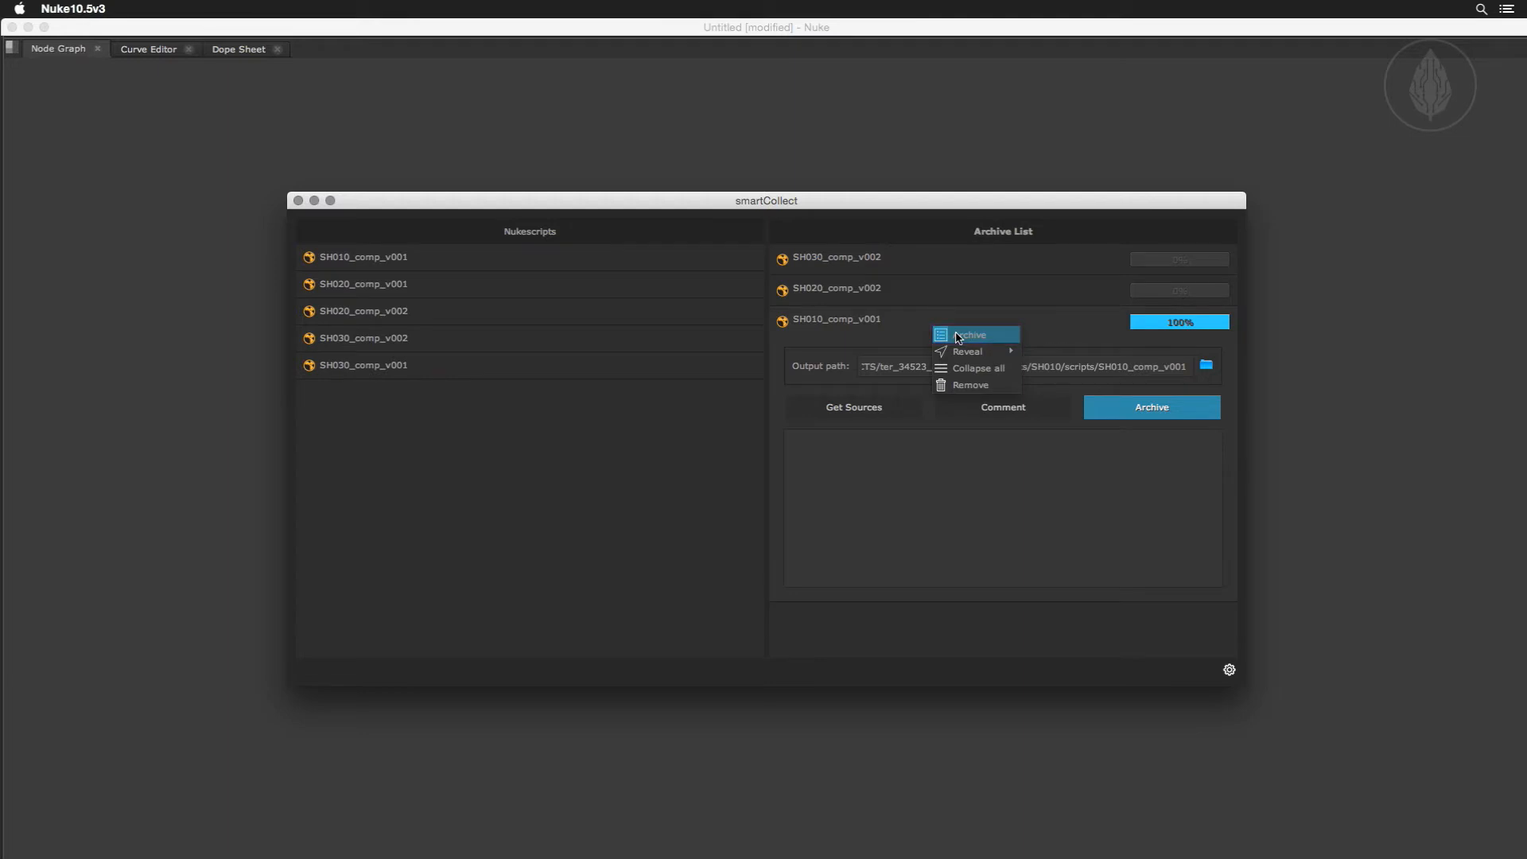
{"action": "mouse_move", "coordinate": [966, 352]}
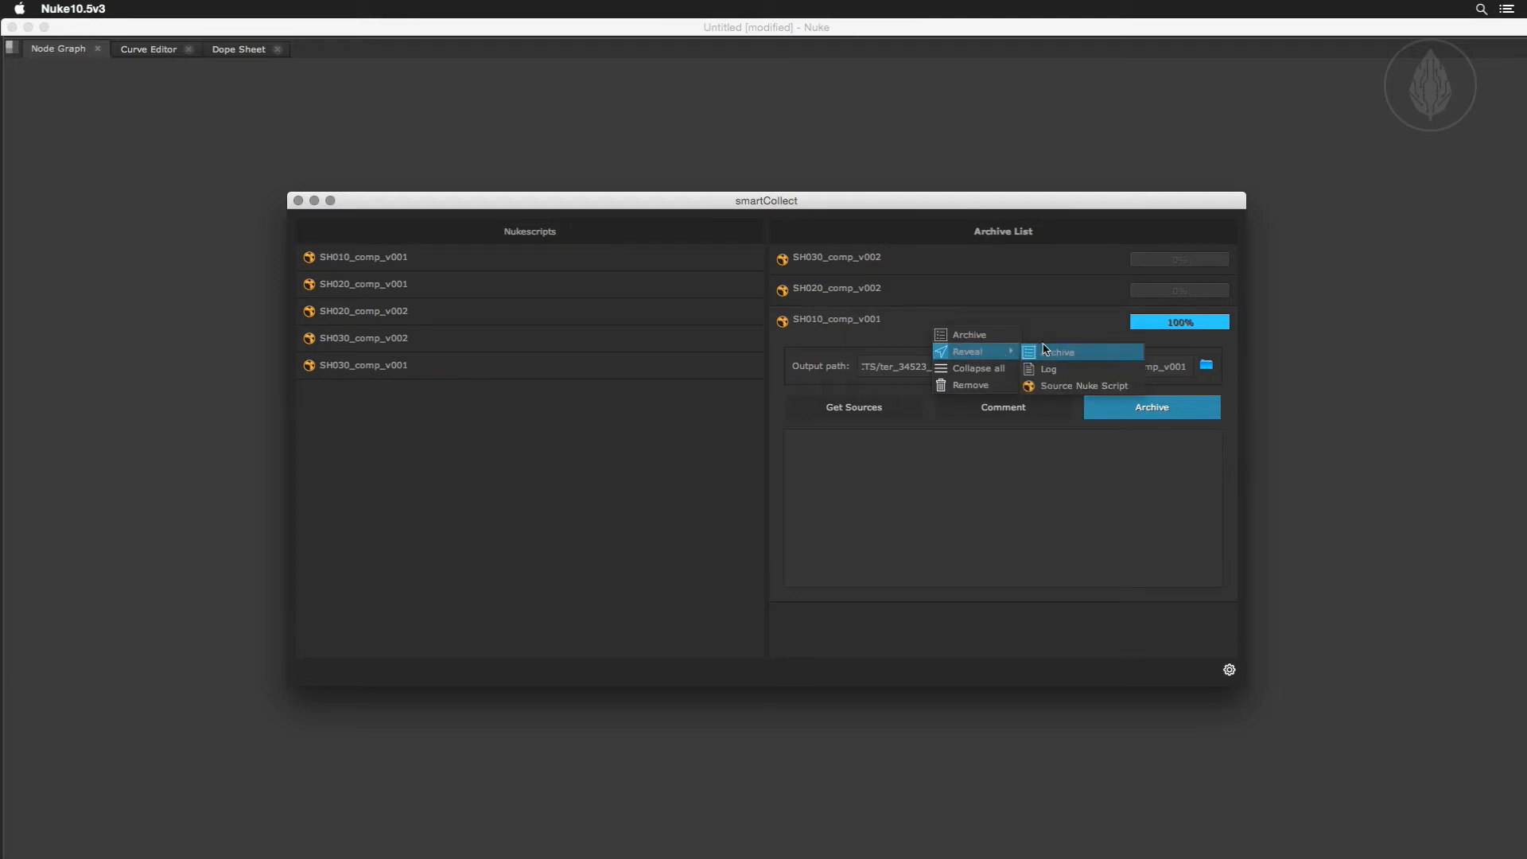
{"action": "left_click", "coordinate": [1098, 386]}
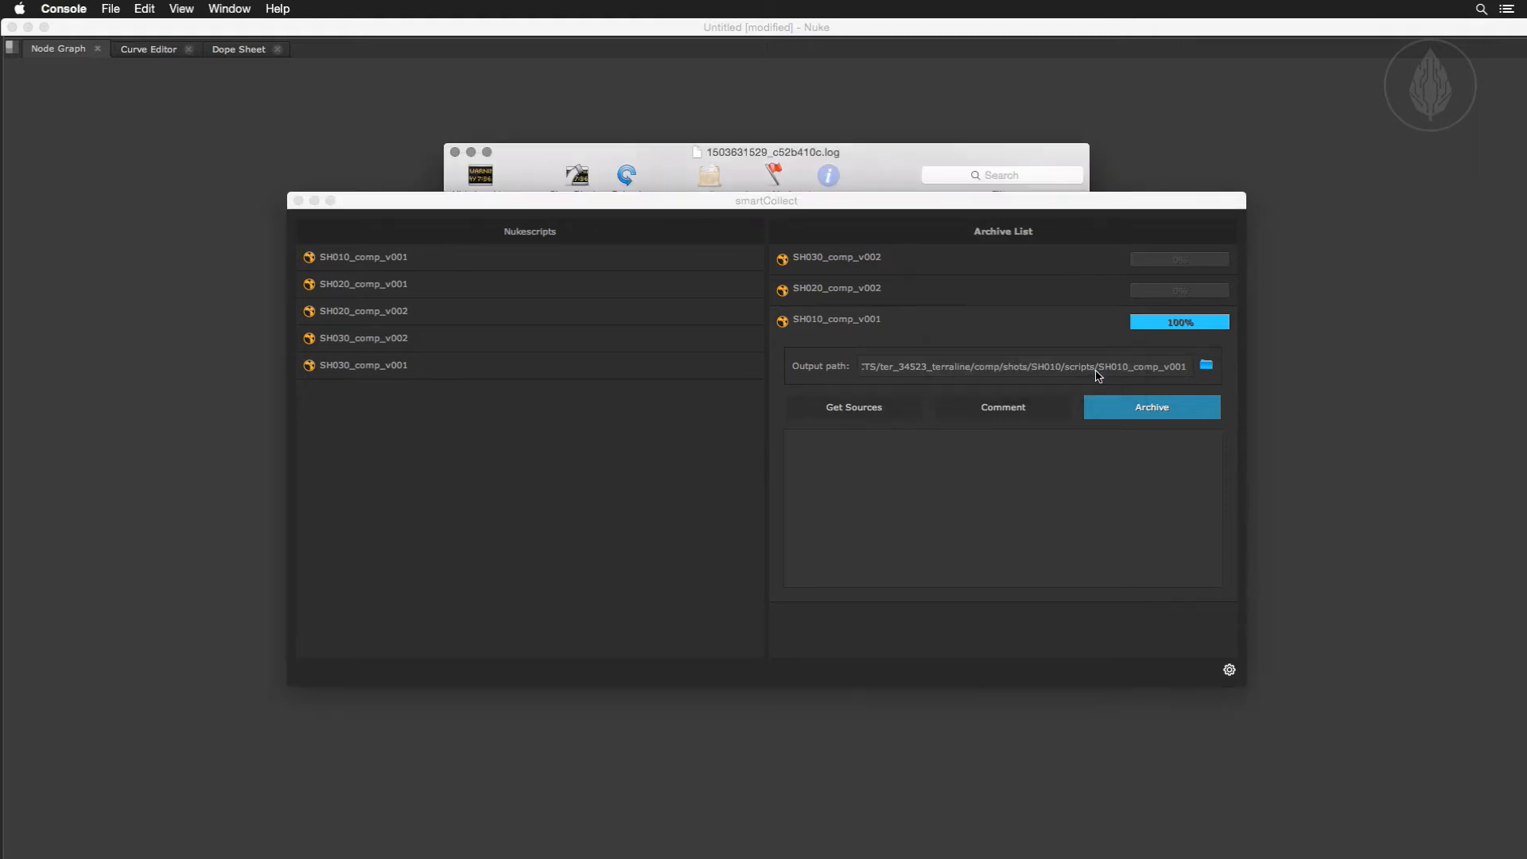
{"action": "left_click_drag", "start_coordinate": [966, 207], "coordinate": [954, 720]}
{"action": "left_click_drag", "start_coordinate": [1086, 528], "coordinate": [1374, 570]}
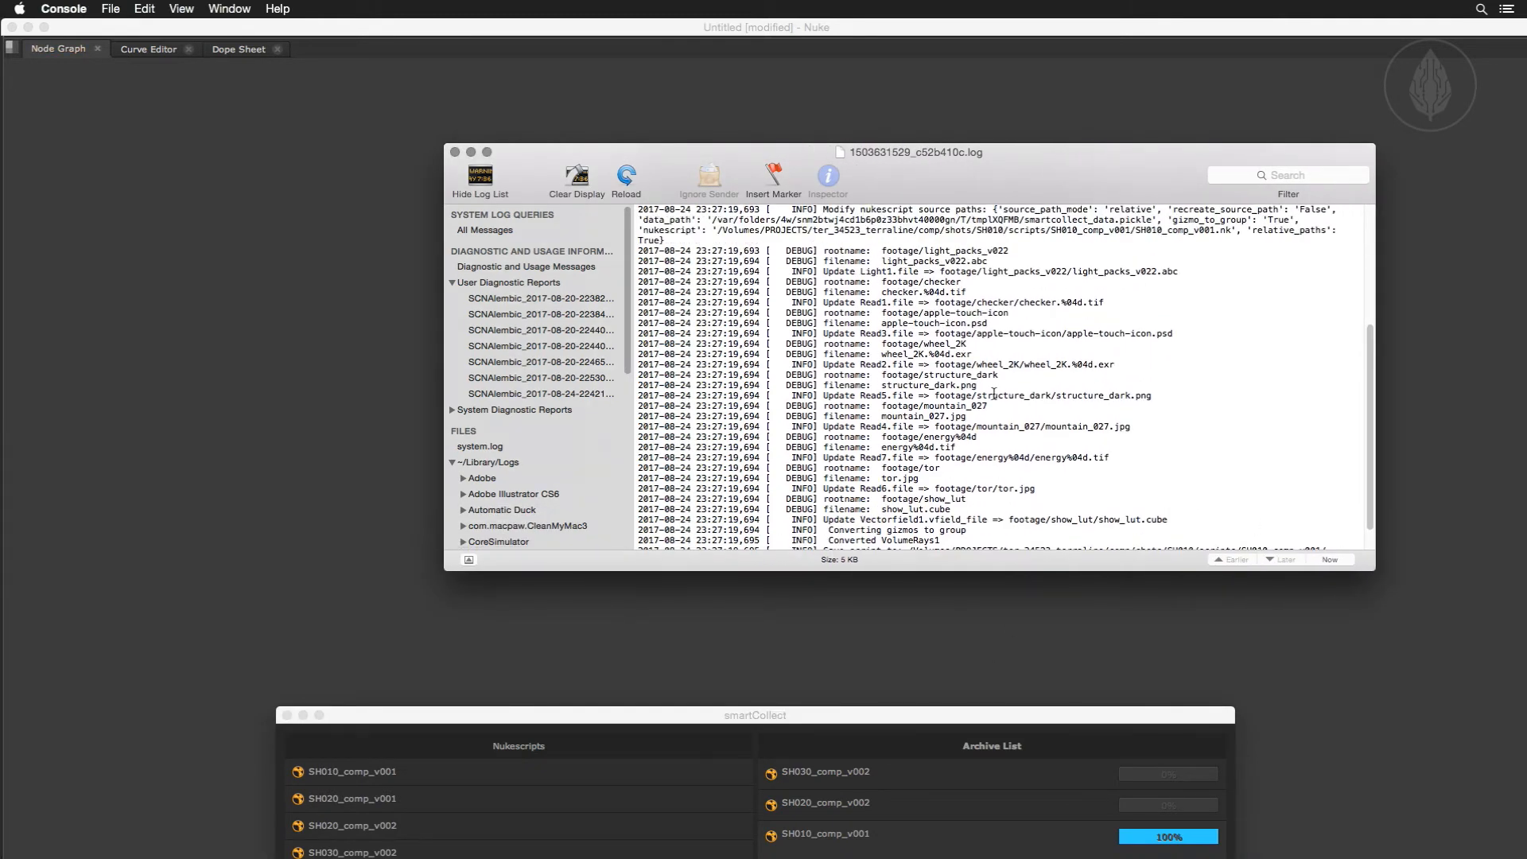
{"action": "scroll", "coordinate": [994, 395], "scroll_direction": "up", "scroll_amount": 10}
{"action": "scroll", "coordinate": [994, 395], "scroll_direction": "down", "scroll_amount": 10}
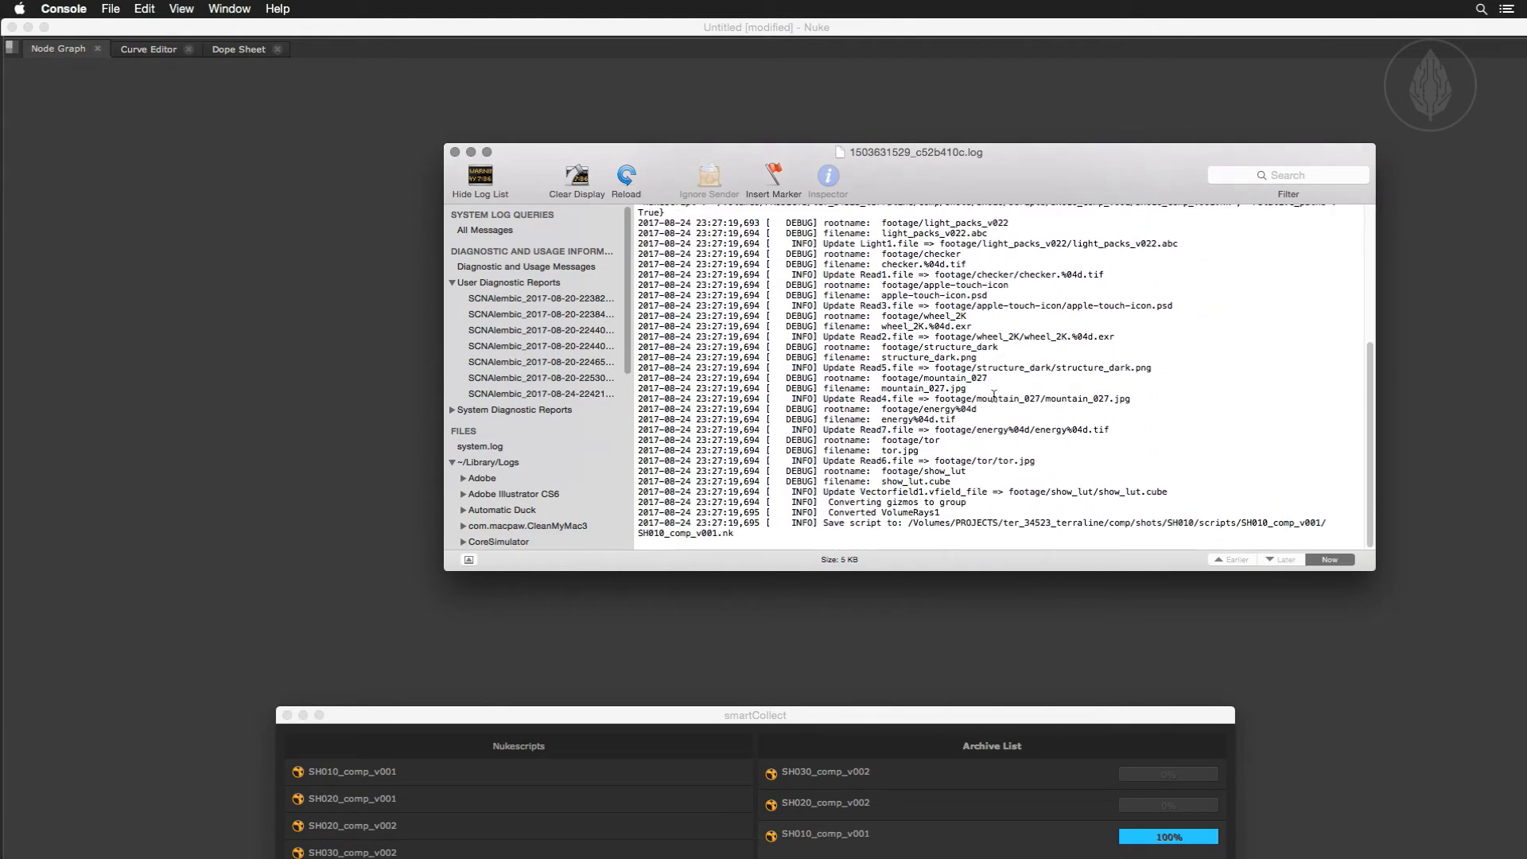
{"action": "left_click", "coordinate": [455, 151]}
Move the smartCollect window back up and collapse all entries in the Archive List.
{"action": "left_click_drag", "start_coordinate": [654, 715], "coordinate": [593, 154]}
{"action": "right_click", "coordinate": [848, 274]}
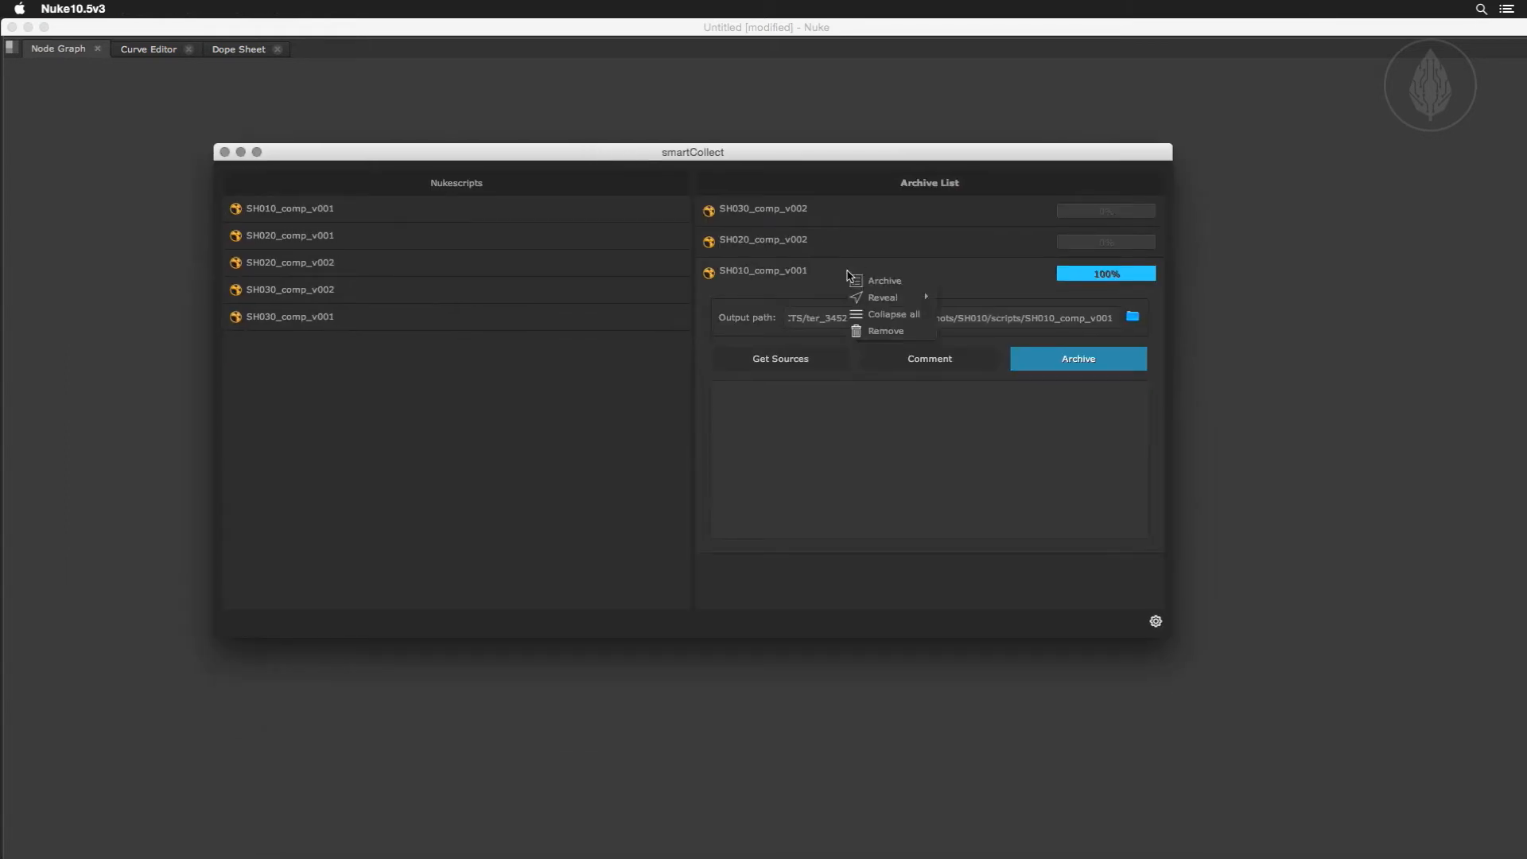
{"action": "left_click", "coordinate": [879, 316]}
Remove SH010_comp_v001 from the Archive List and batch archive all remaining scripts.
{"action": "right_click", "coordinate": [873, 275]}
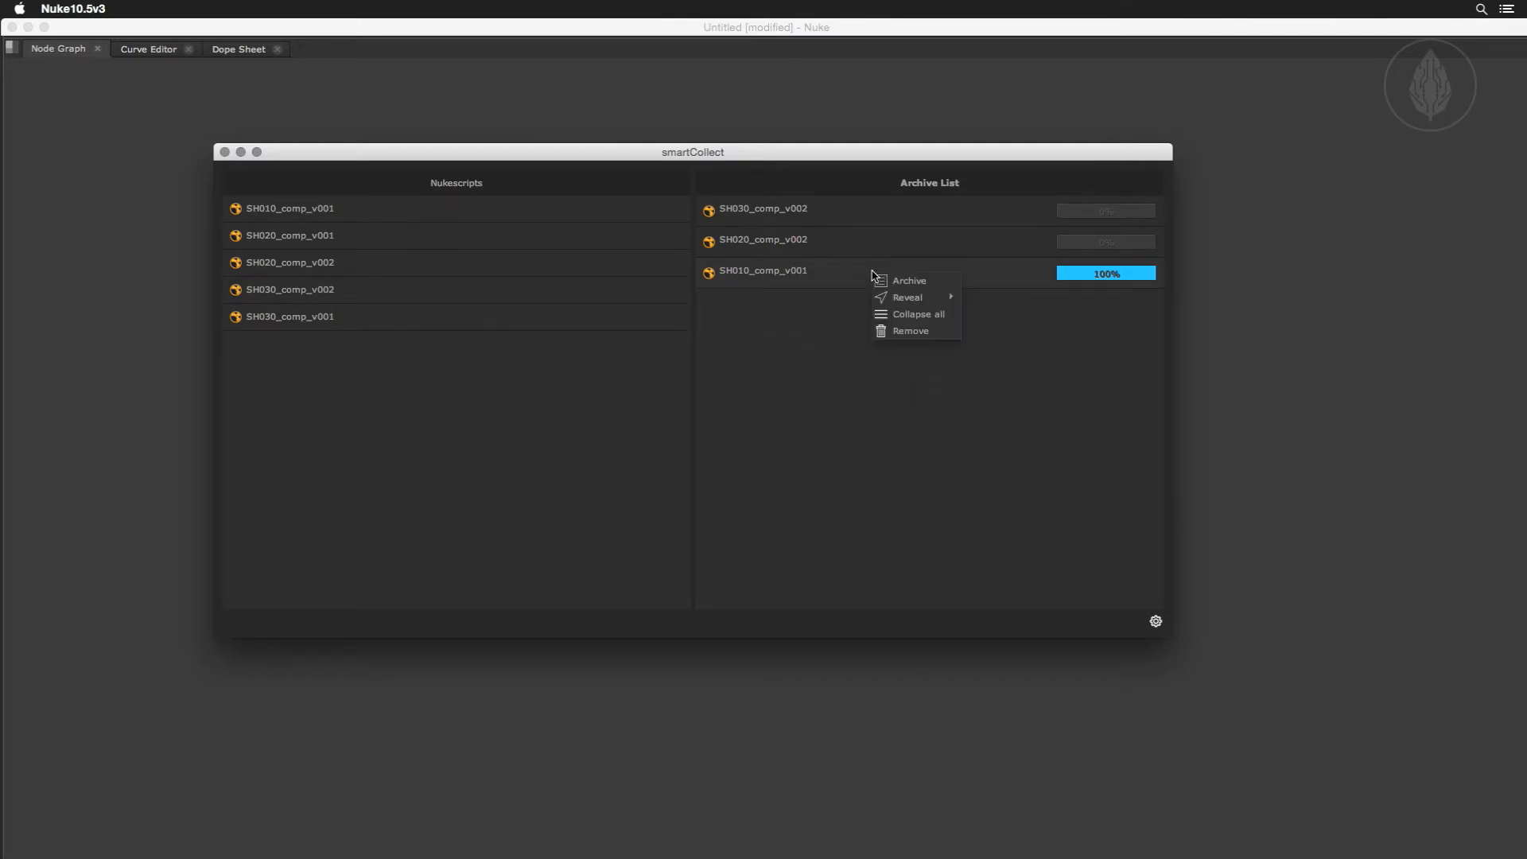
{"action": "left_click", "coordinate": [909, 334]}
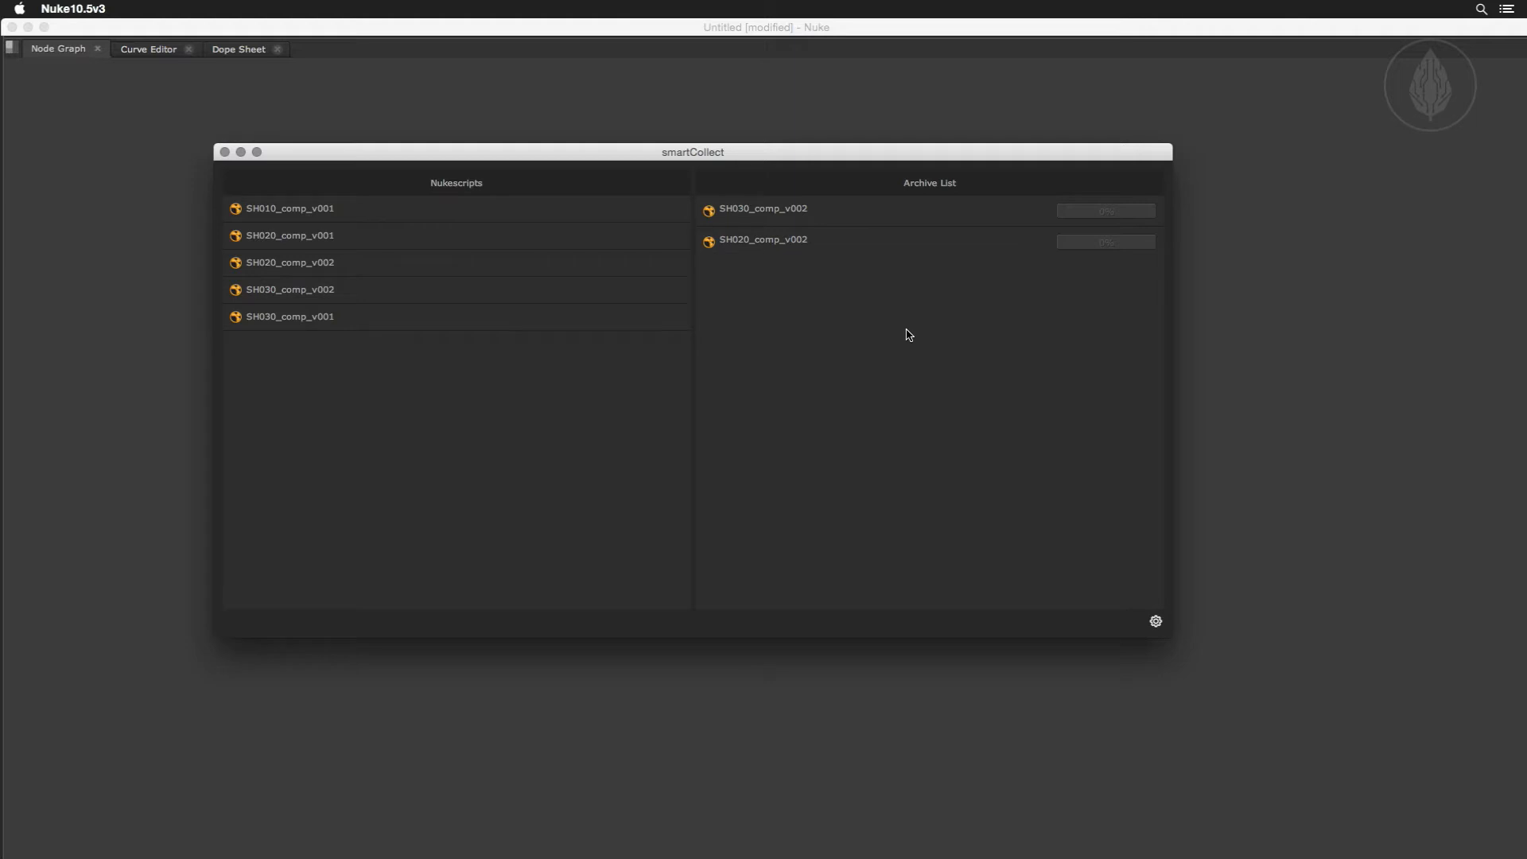
{"action": "right_click", "coordinate": [908, 334]}
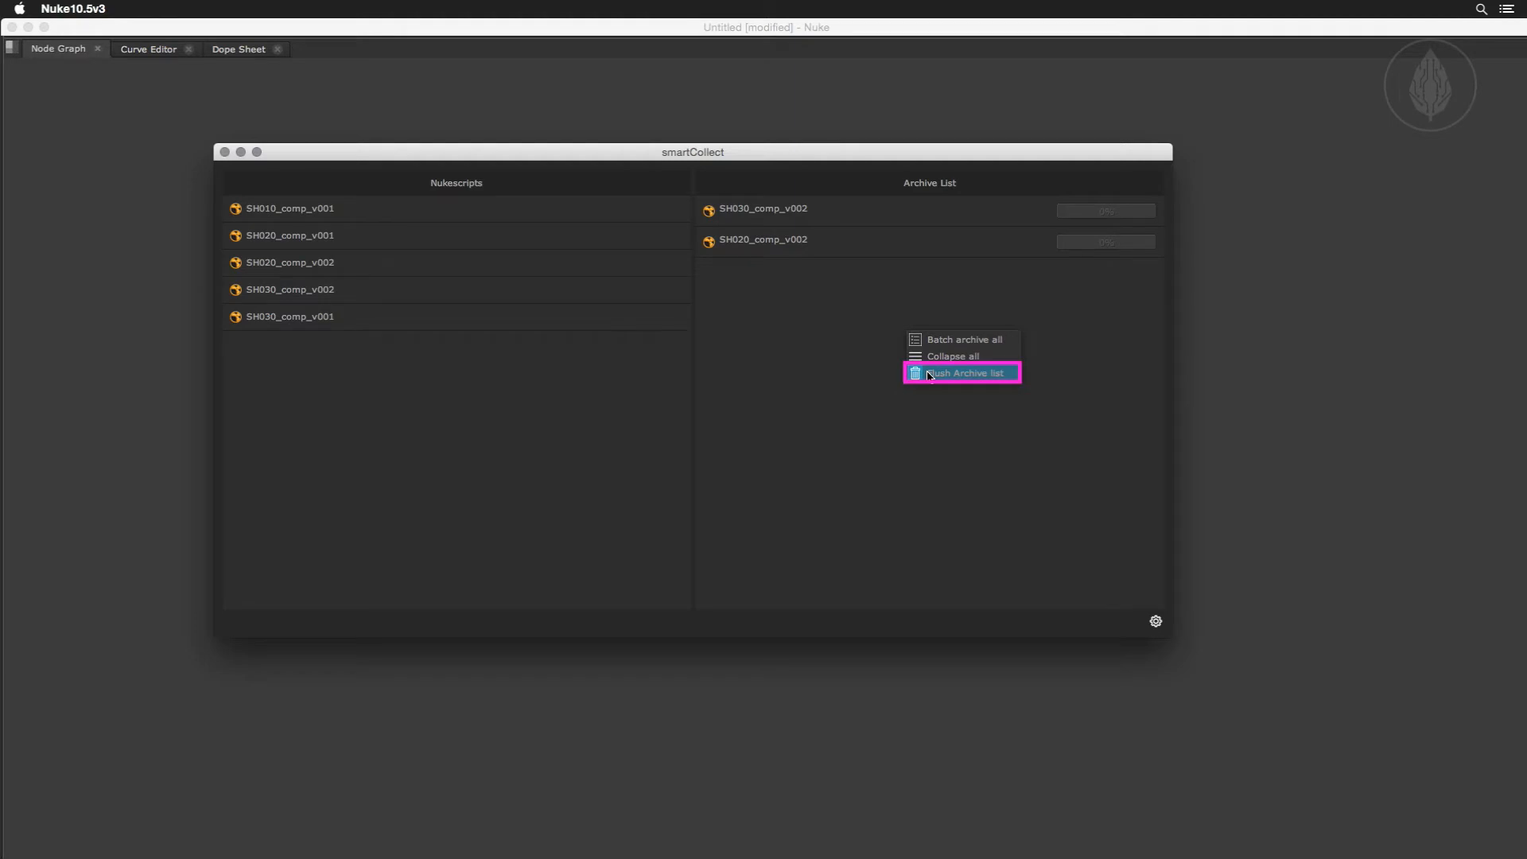
{"action": "left_click", "coordinate": [934, 342]}
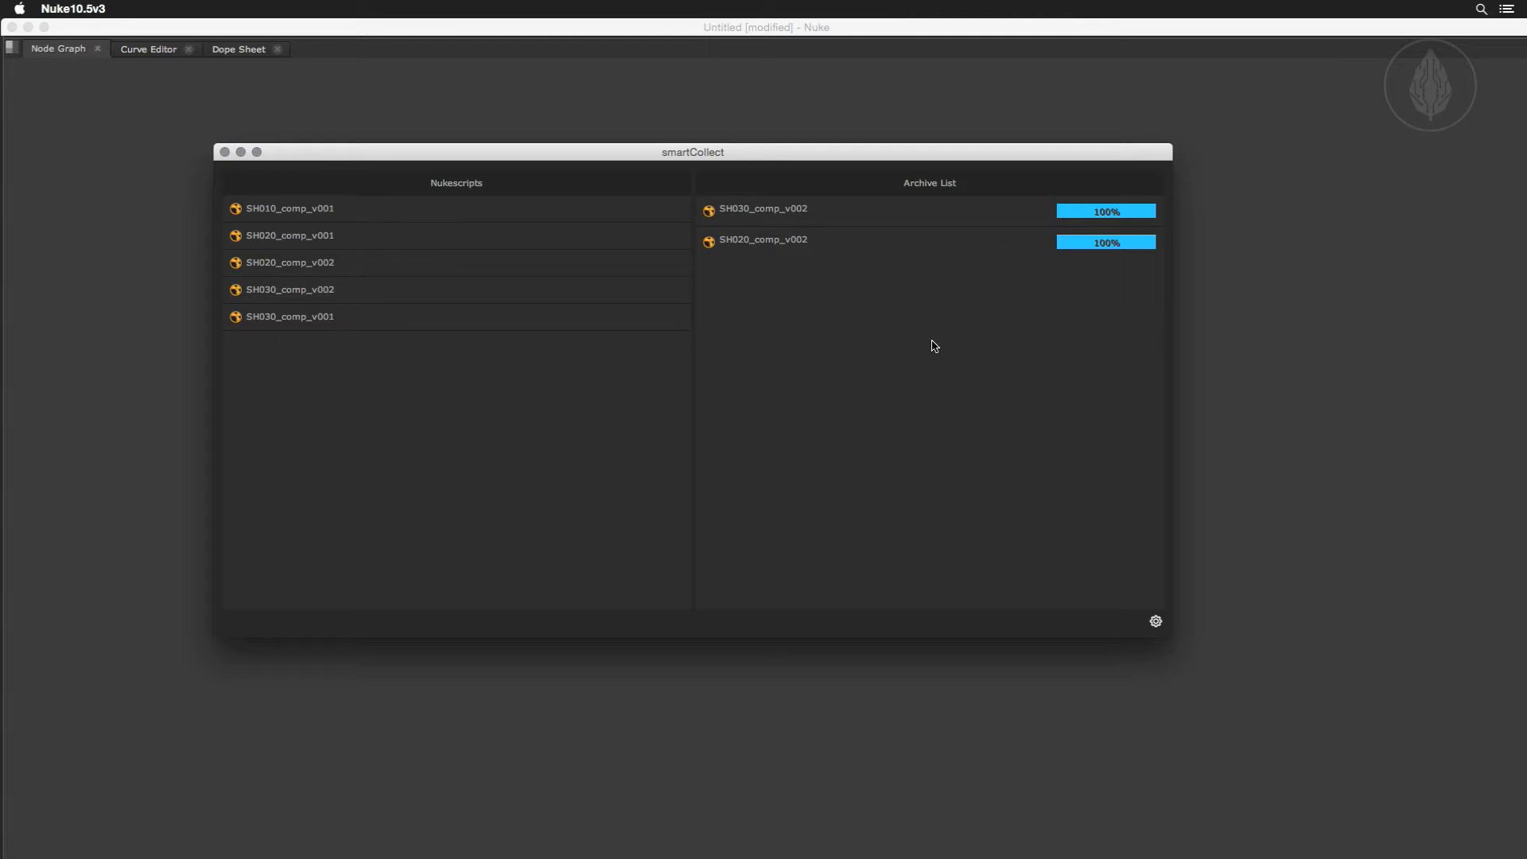
Enable Recreate source paths in the general smartCollect settings and save them.
{"action": "left_click", "coordinate": [1156, 621]}
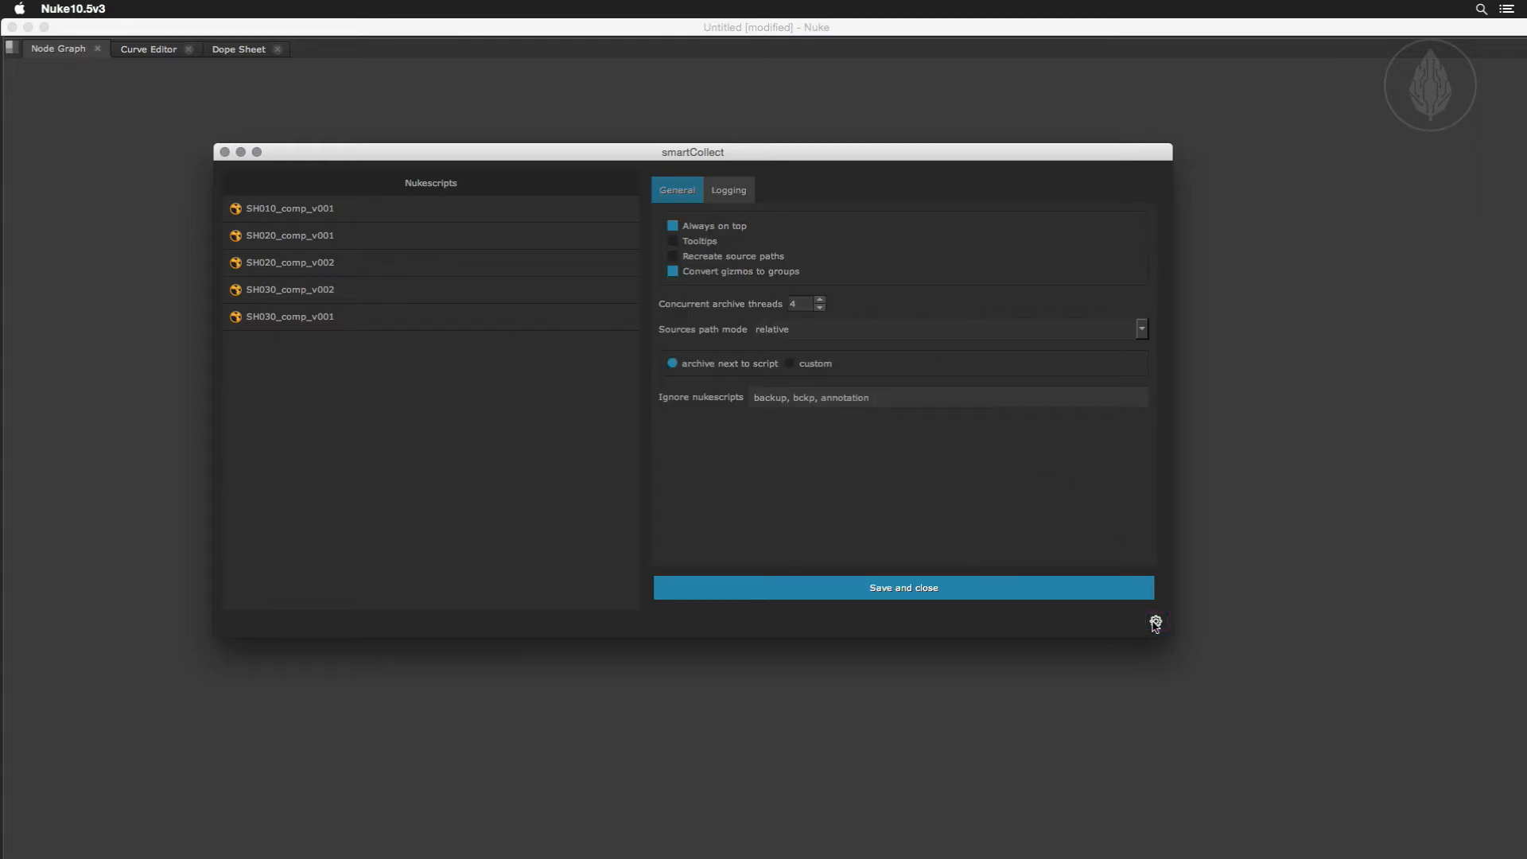
{"action": "left_click", "coordinate": [691, 195]}
{"action": "left_click", "coordinate": [672, 256]}
{"action": "left_click", "coordinate": [822, 592]}
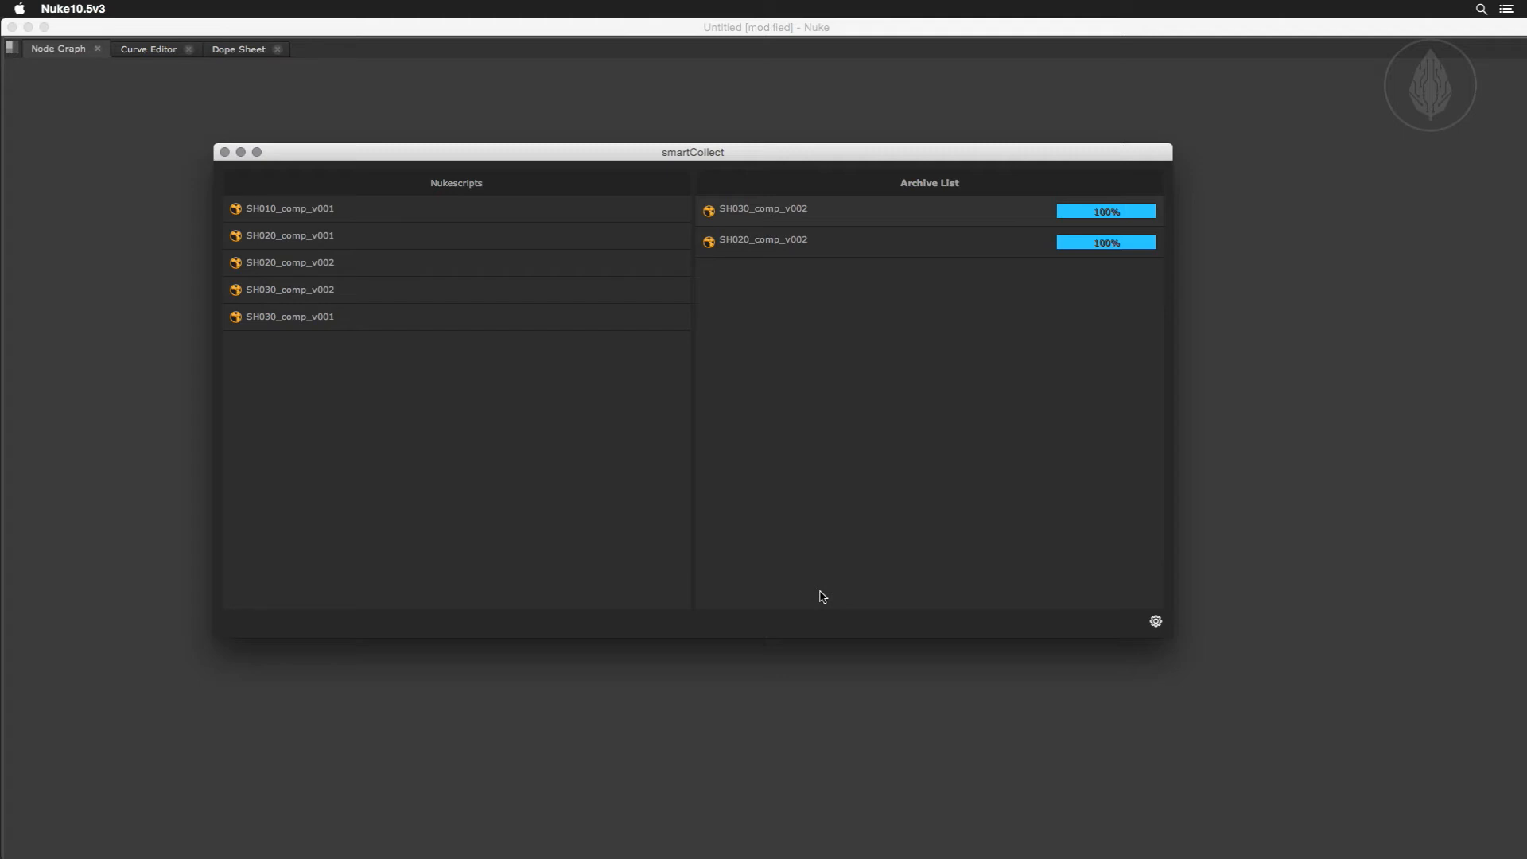
Flush the Archive List and add SH020_comp_v001 to it from the Nukescripts list.
{"action": "right_click", "coordinate": [806, 342]}
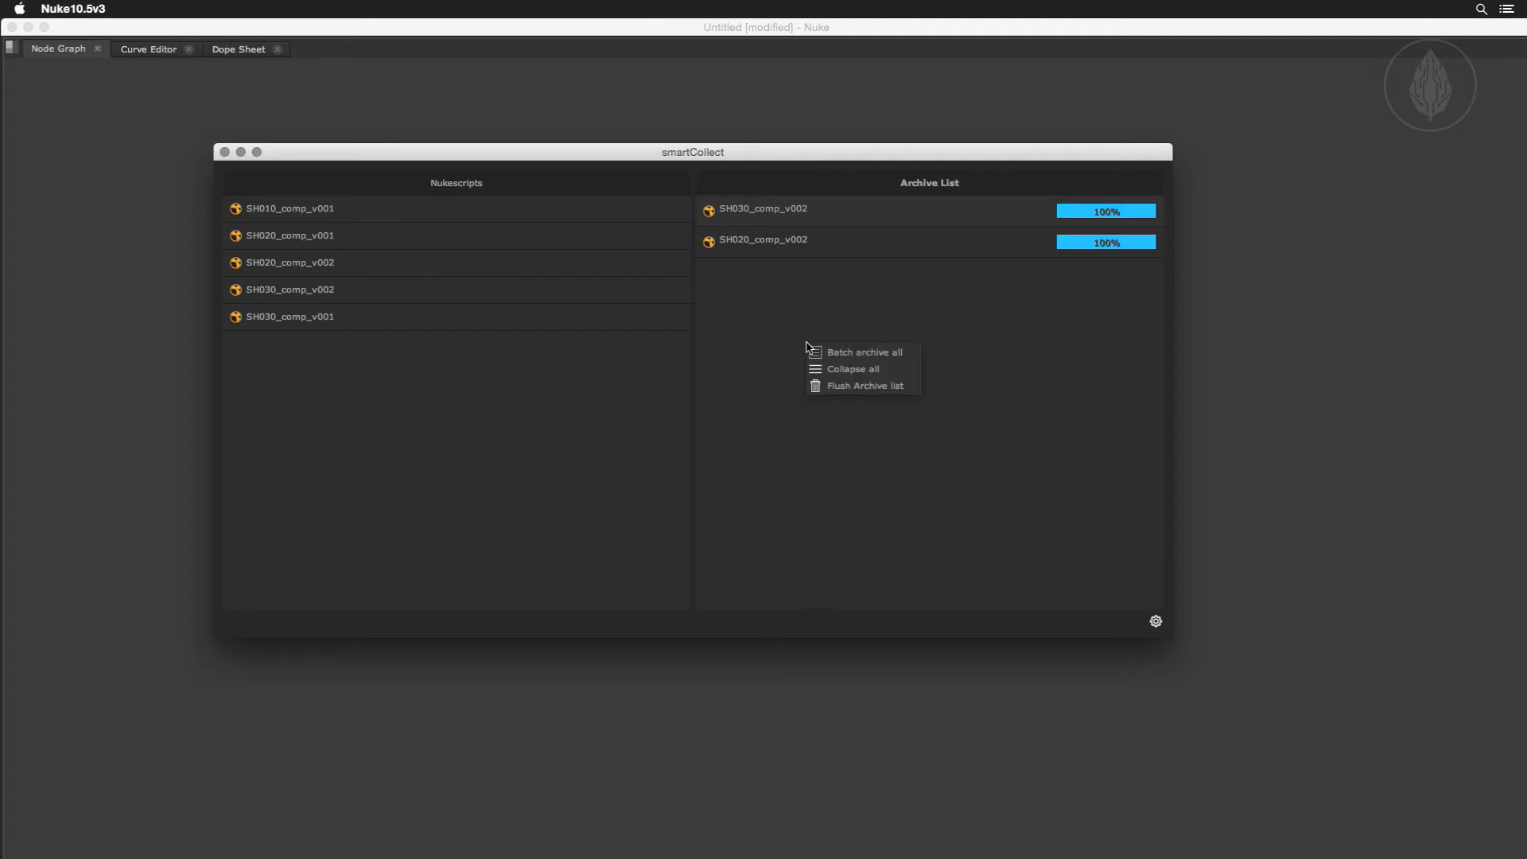
{"action": "left_click", "coordinate": [839, 387]}
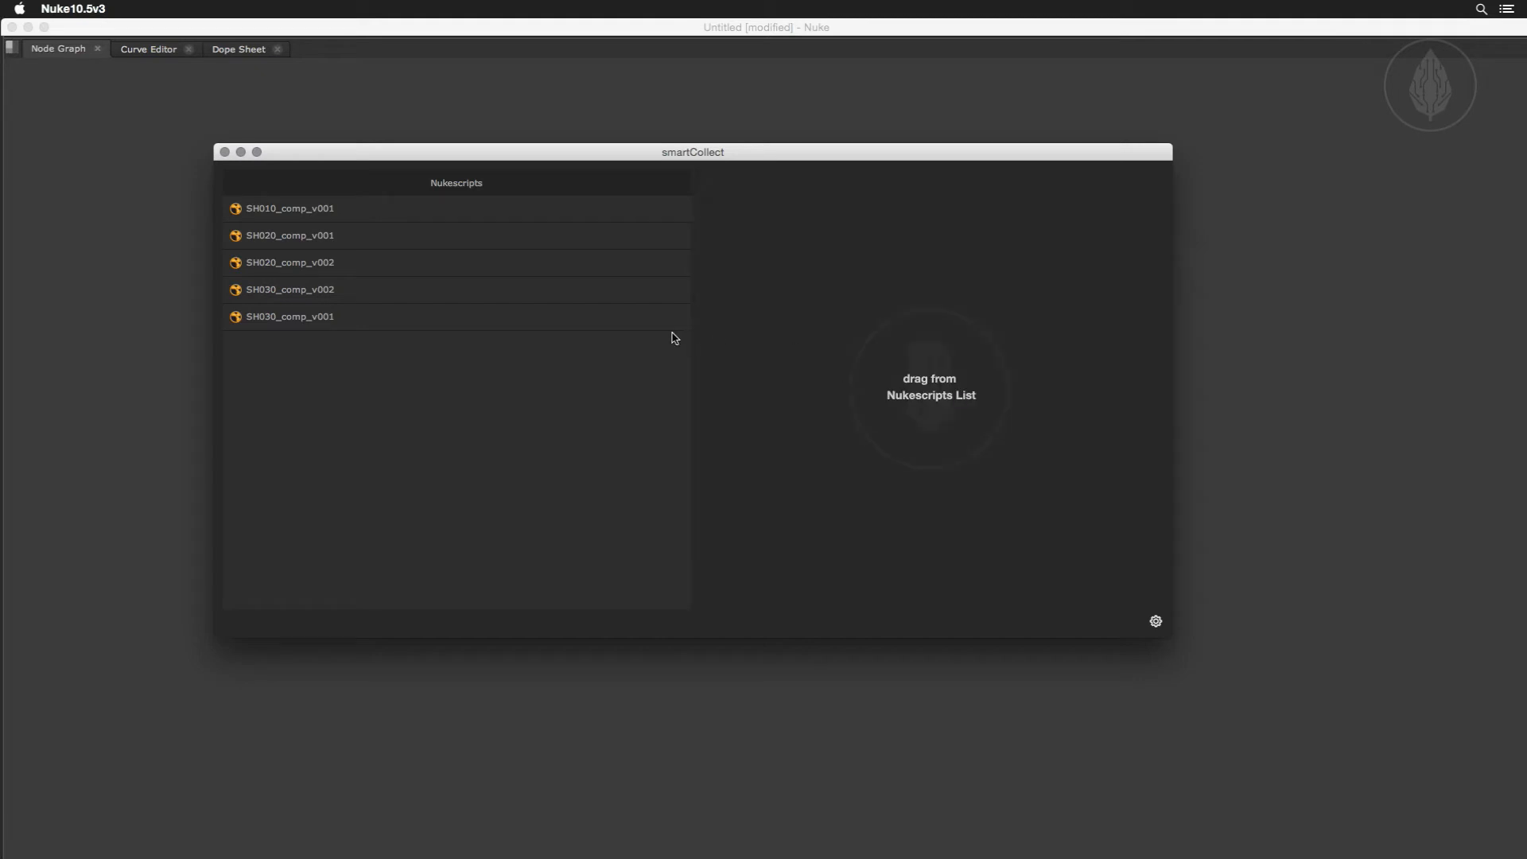
{"action": "left_click_drag", "start_coordinate": [331, 241], "coordinate": [879, 284]}
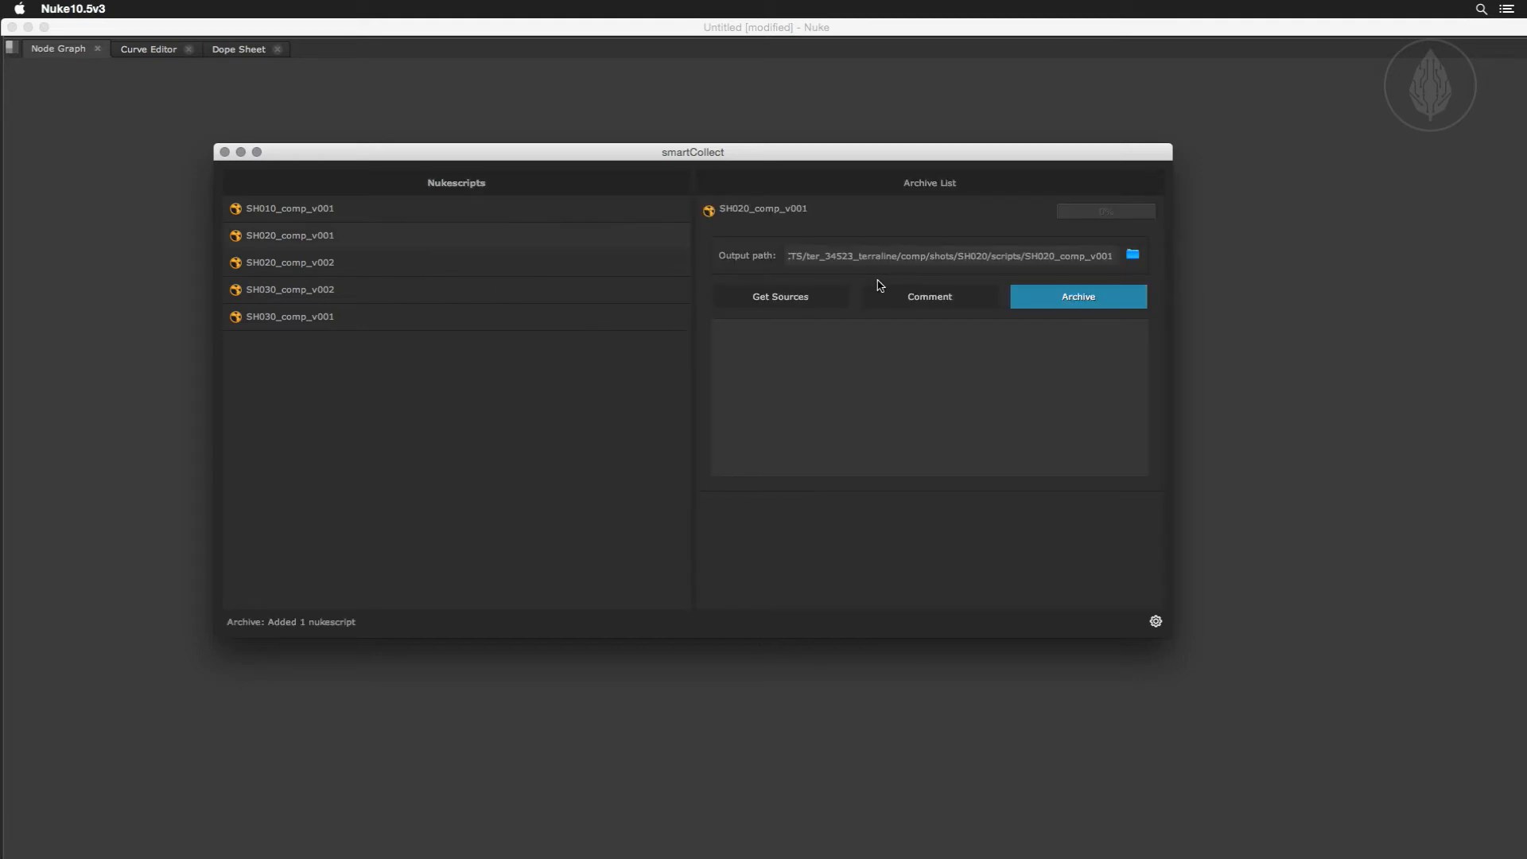
Archive SH020_comp_v001 and reveal its archive in Finder, moving the smartCollect window out of the way.
{"action": "left_click", "coordinate": [1060, 296]}
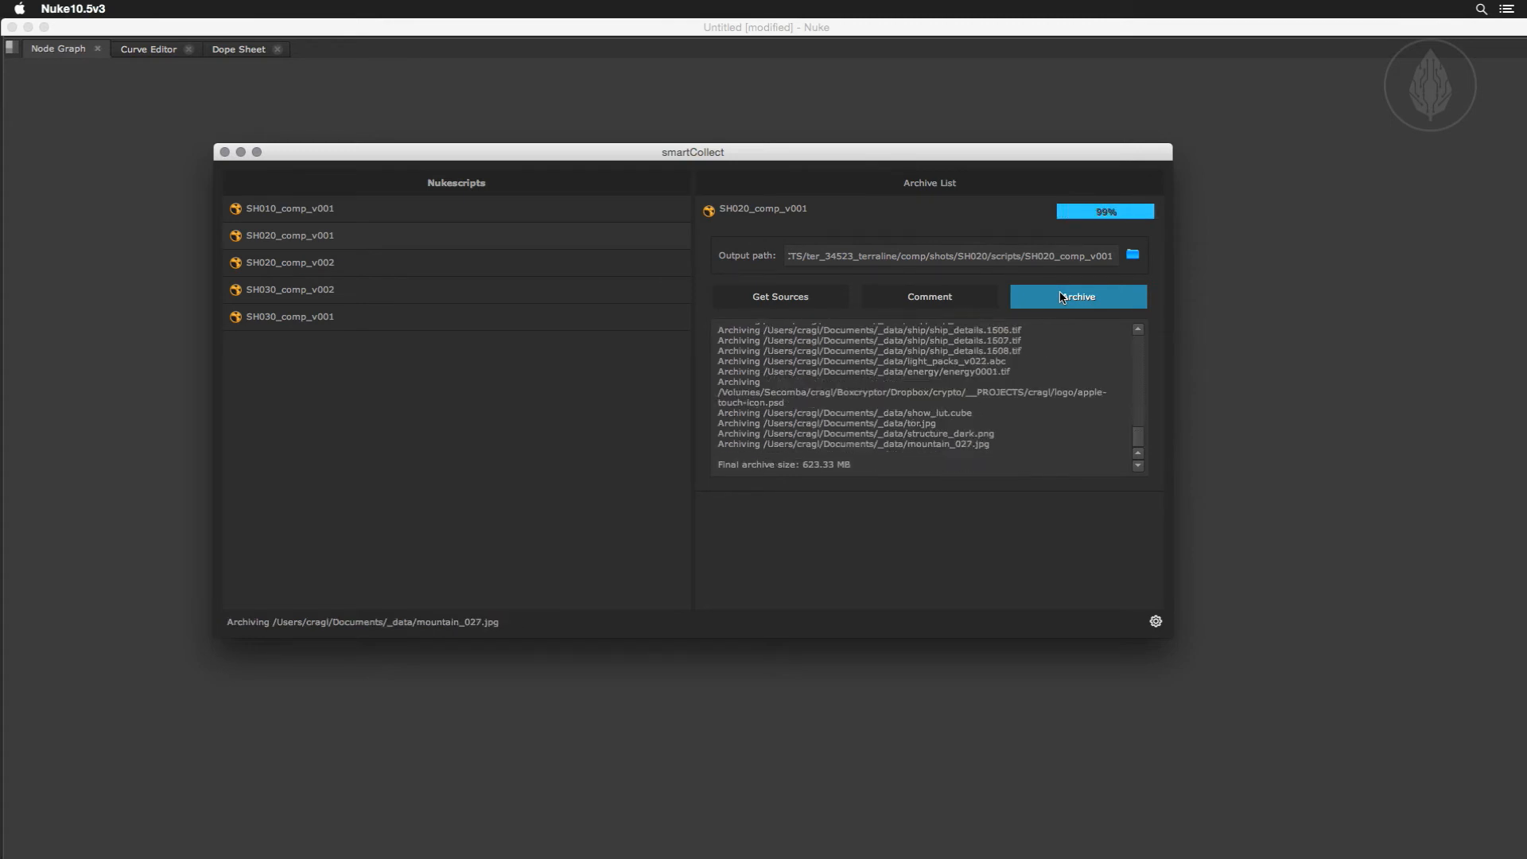
{"action": "right_click", "coordinate": [968, 215]}
{"action": "mouse_move", "coordinate": [983, 243]}
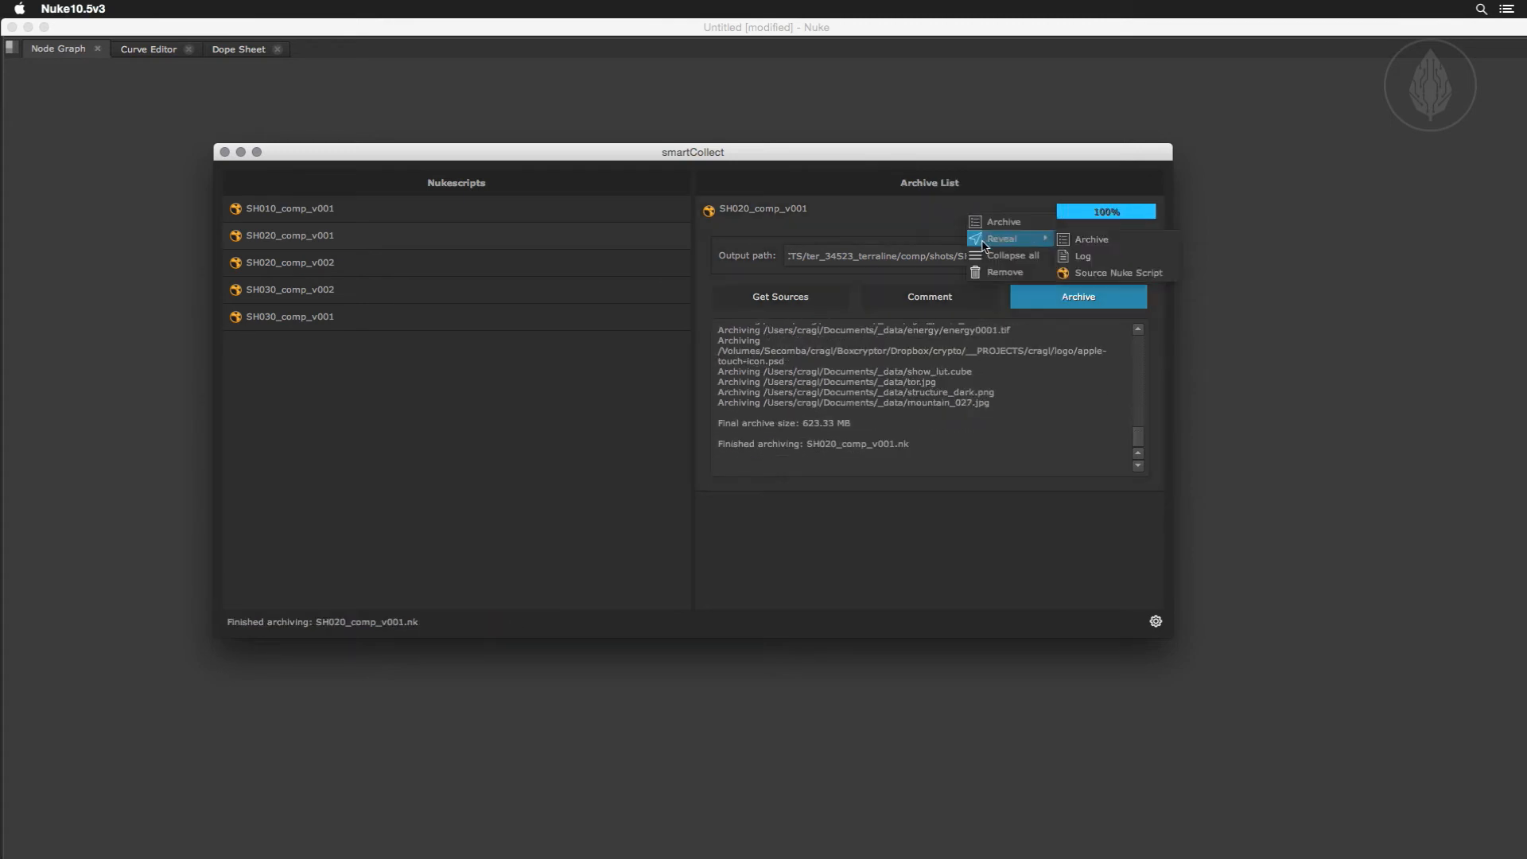
{"action": "left_click", "coordinate": [1098, 239]}
{"action": "left_click", "coordinate": [958, 163]}
{"action": "left_click_drag", "start_coordinate": [955, 156], "coordinate": [994, 640]}
{"action": "left_click", "coordinate": [819, 389]}
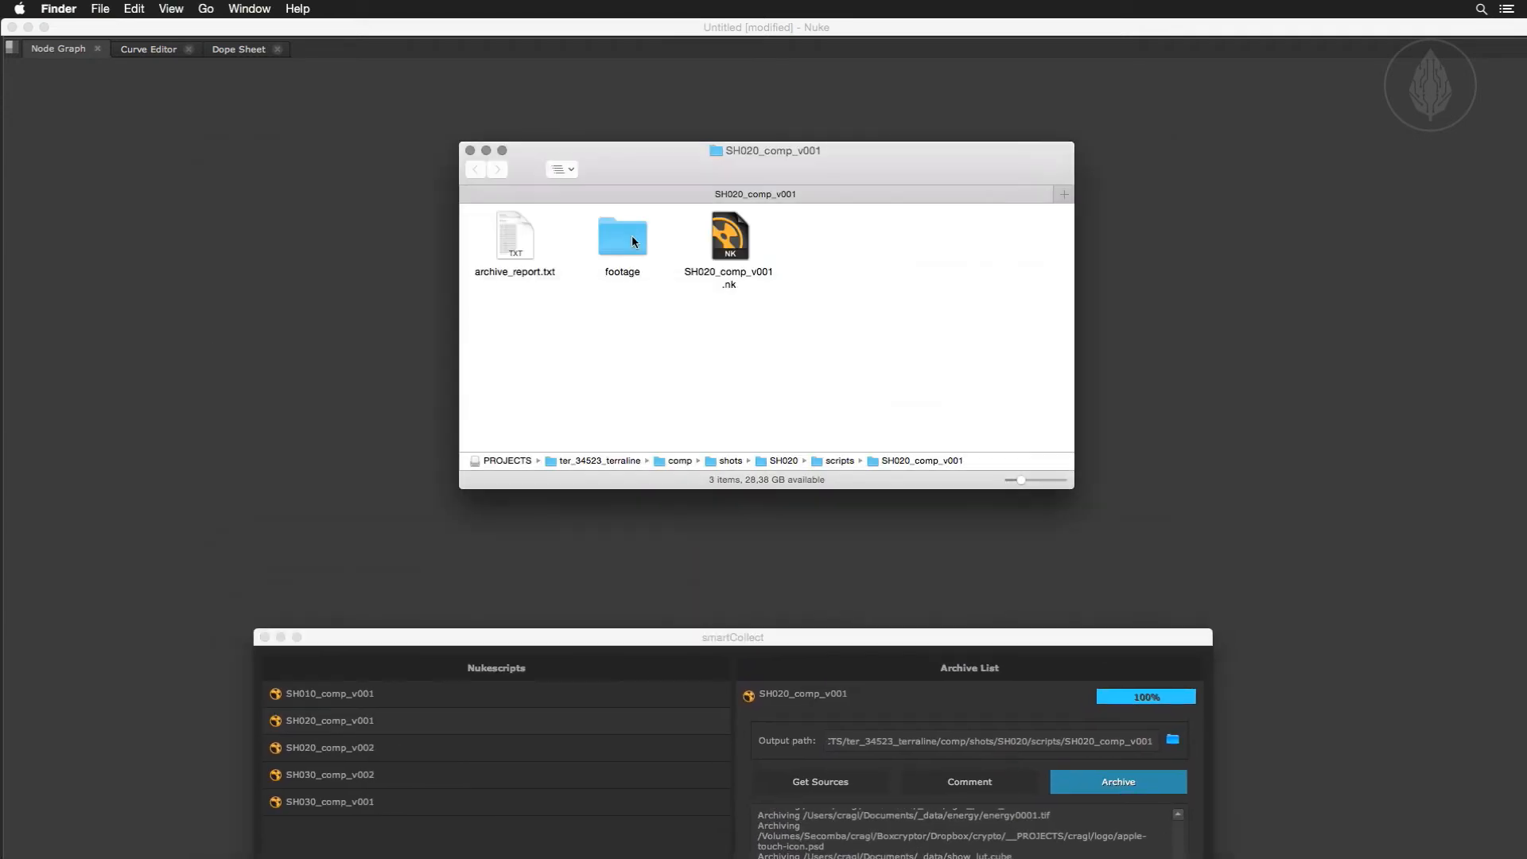
Examine the recreated Users and Volumes folder structure inside the archive's footage folder as a list, and return to the archive folder.
{"action": "double_click", "coordinate": [631, 235]}
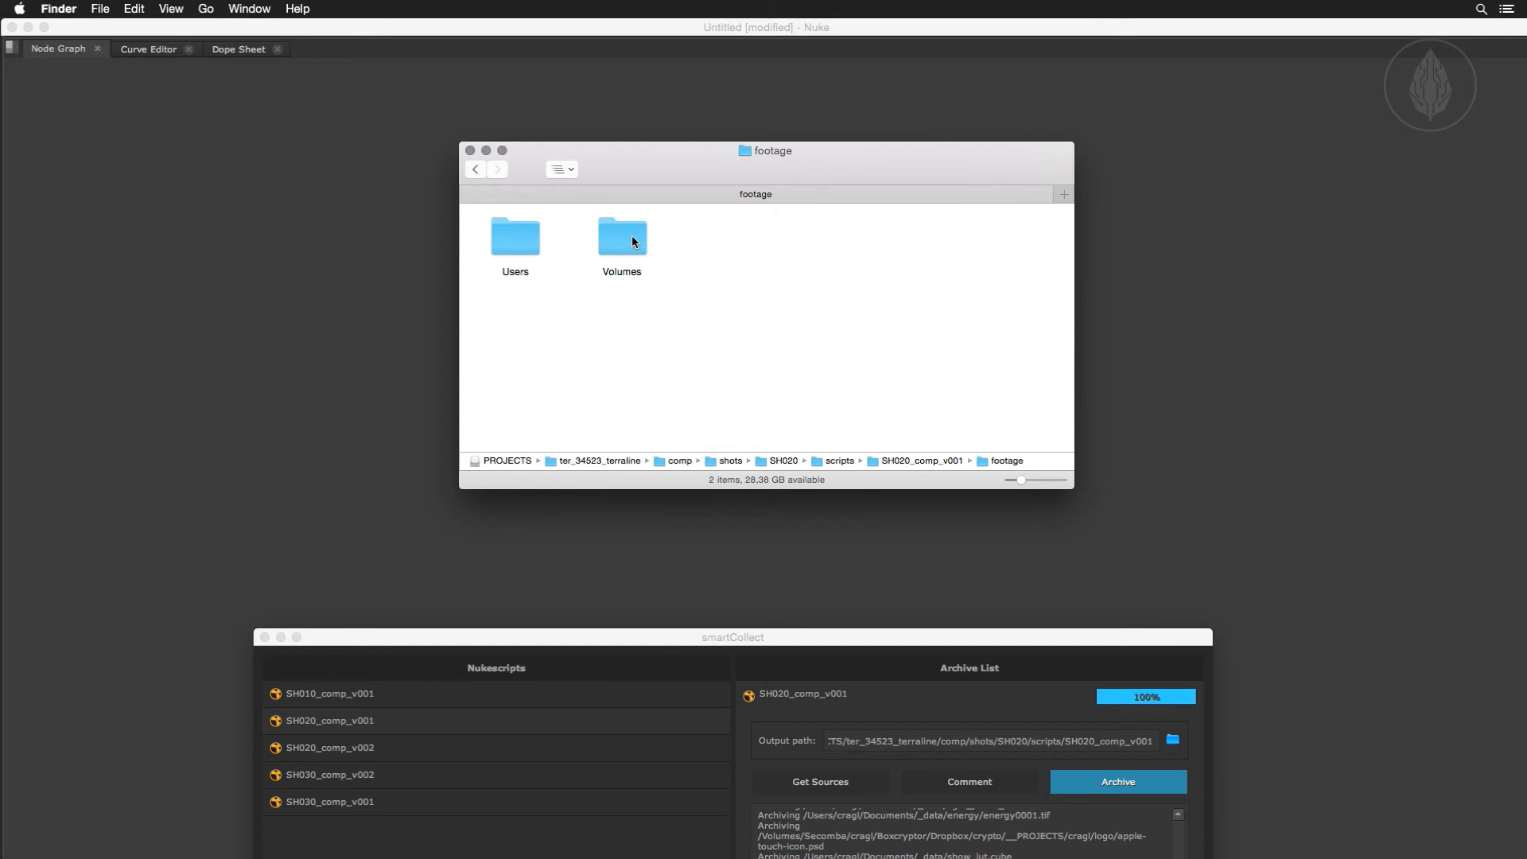
{"action": "key", "text": "super+2"}
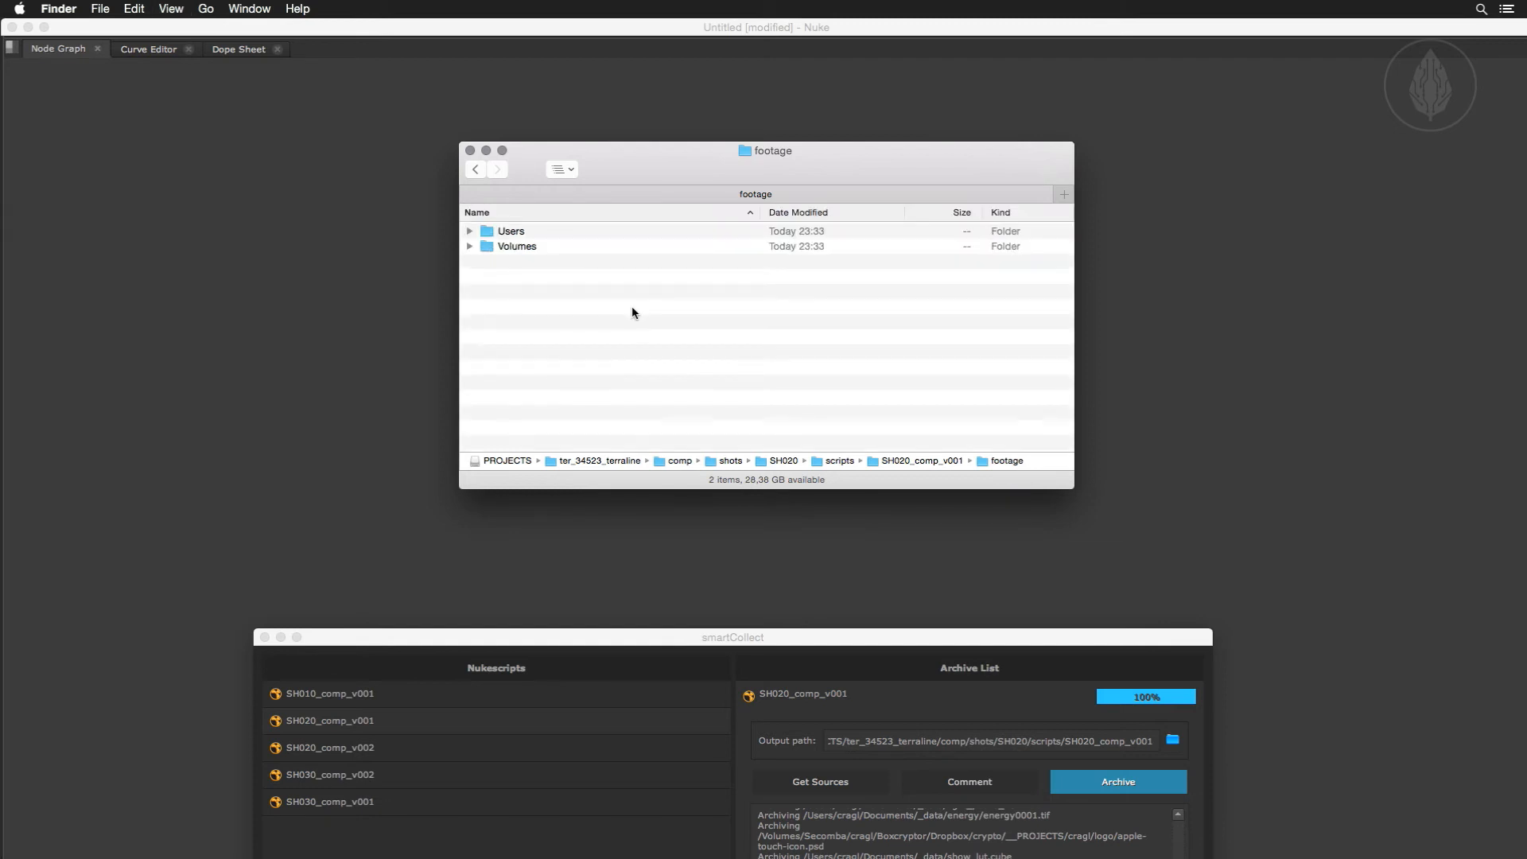
{"action": "left_click", "coordinate": [469, 230]}
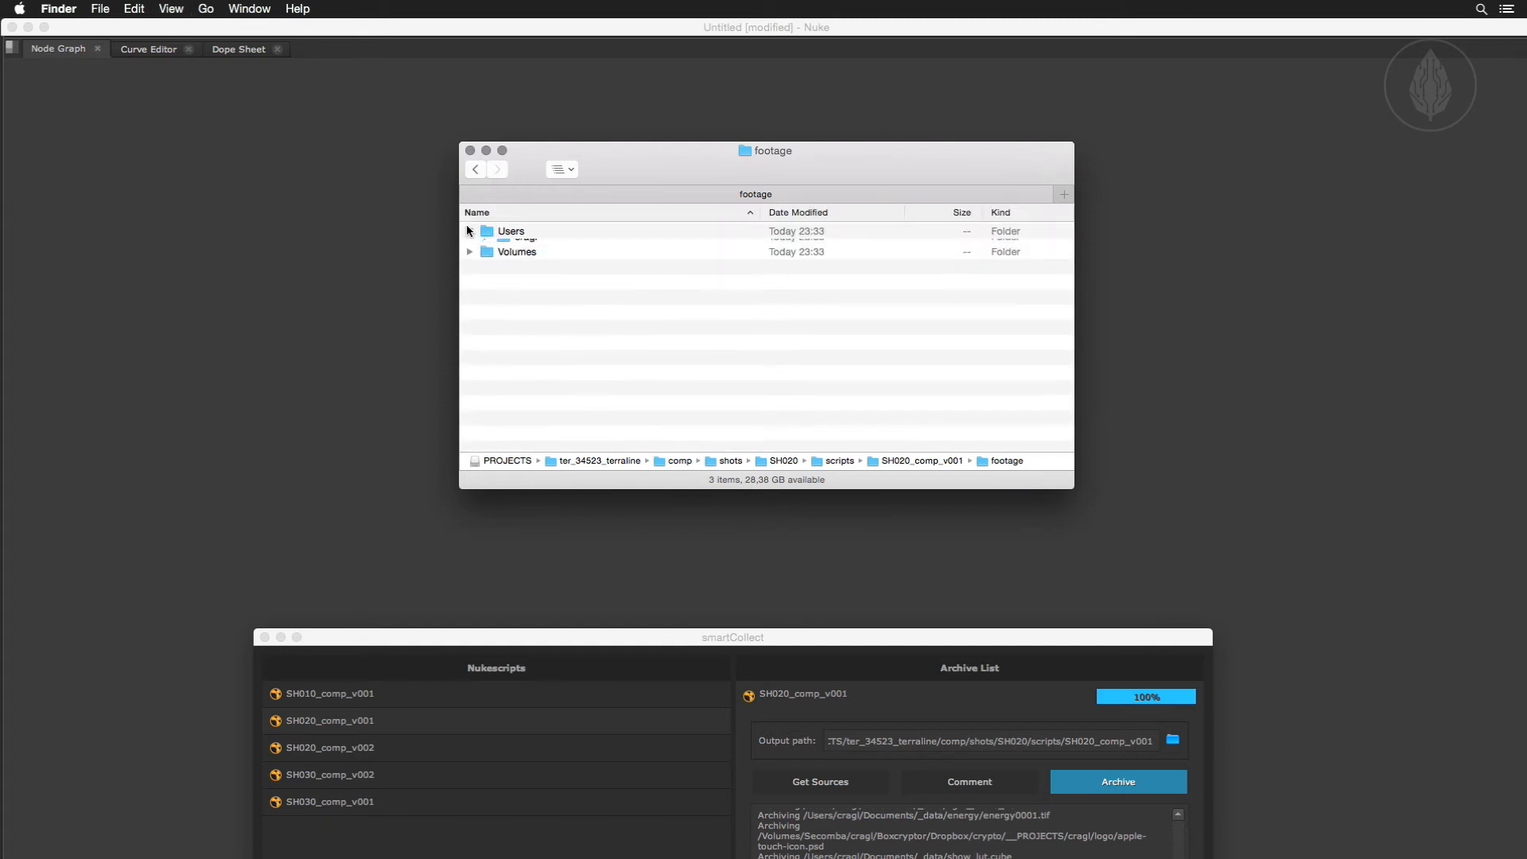
{"action": "left_click", "coordinate": [486, 247]}
{"action": "left_click", "coordinate": [503, 260]}
{"action": "left_click", "coordinate": [520, 277]}
{"action": "left_click", "coordinate": [470, 396]}
{"action": "left_click", "coordinate": [486, 412]}
{"action": "left_click", "coordinate": [502, 427]}
{"action": "left_click", "coordinate": [521, 443]}
{"action": "scroll", "coordinate": [531, 238], "scroll_direction": "up", "scroll_amount": 1}
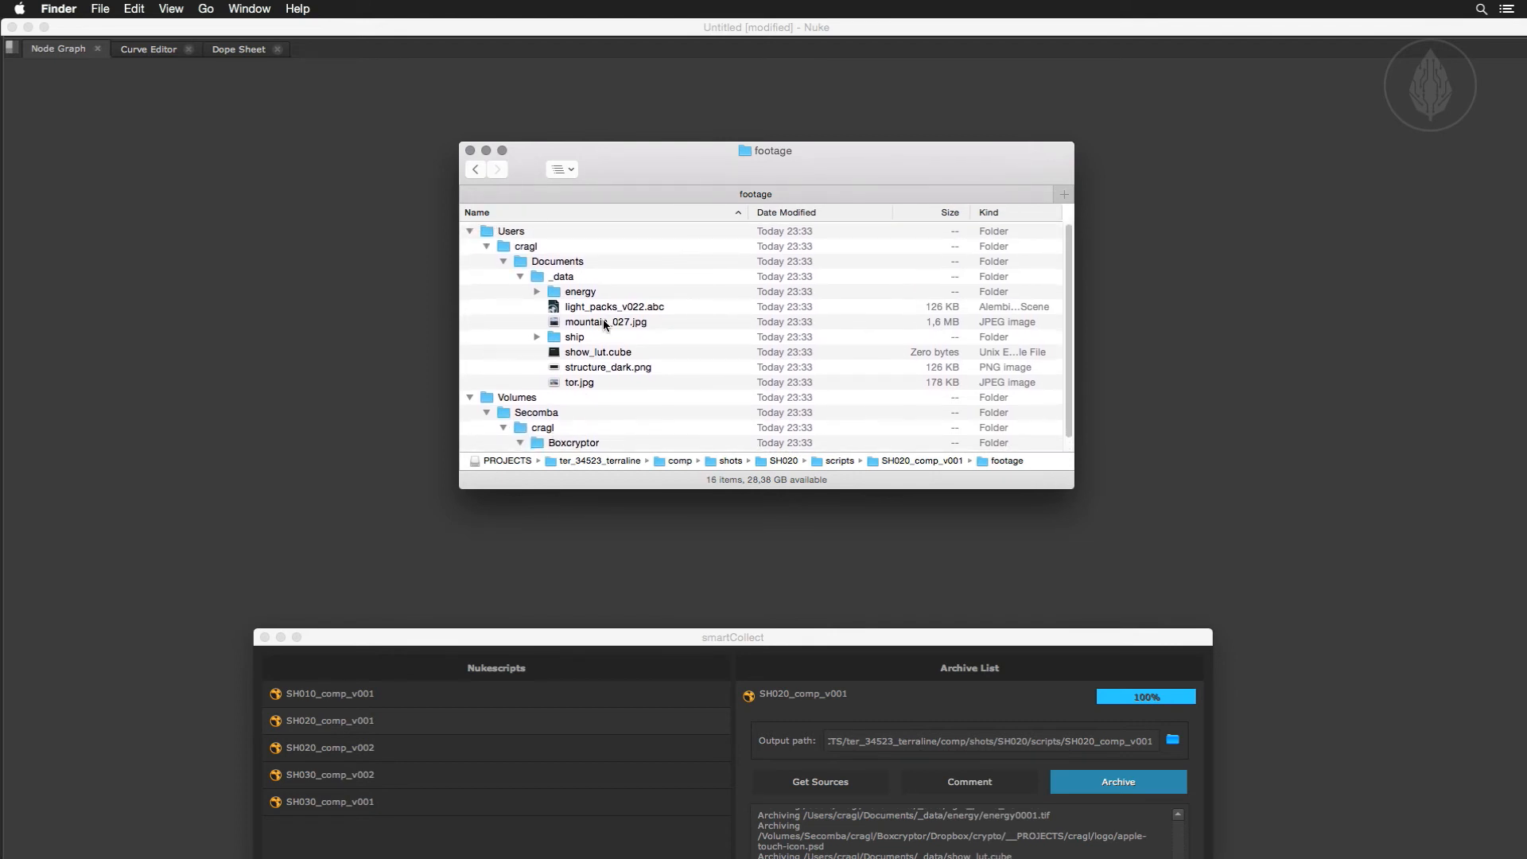
{"action": "key", "text": "super+1"}
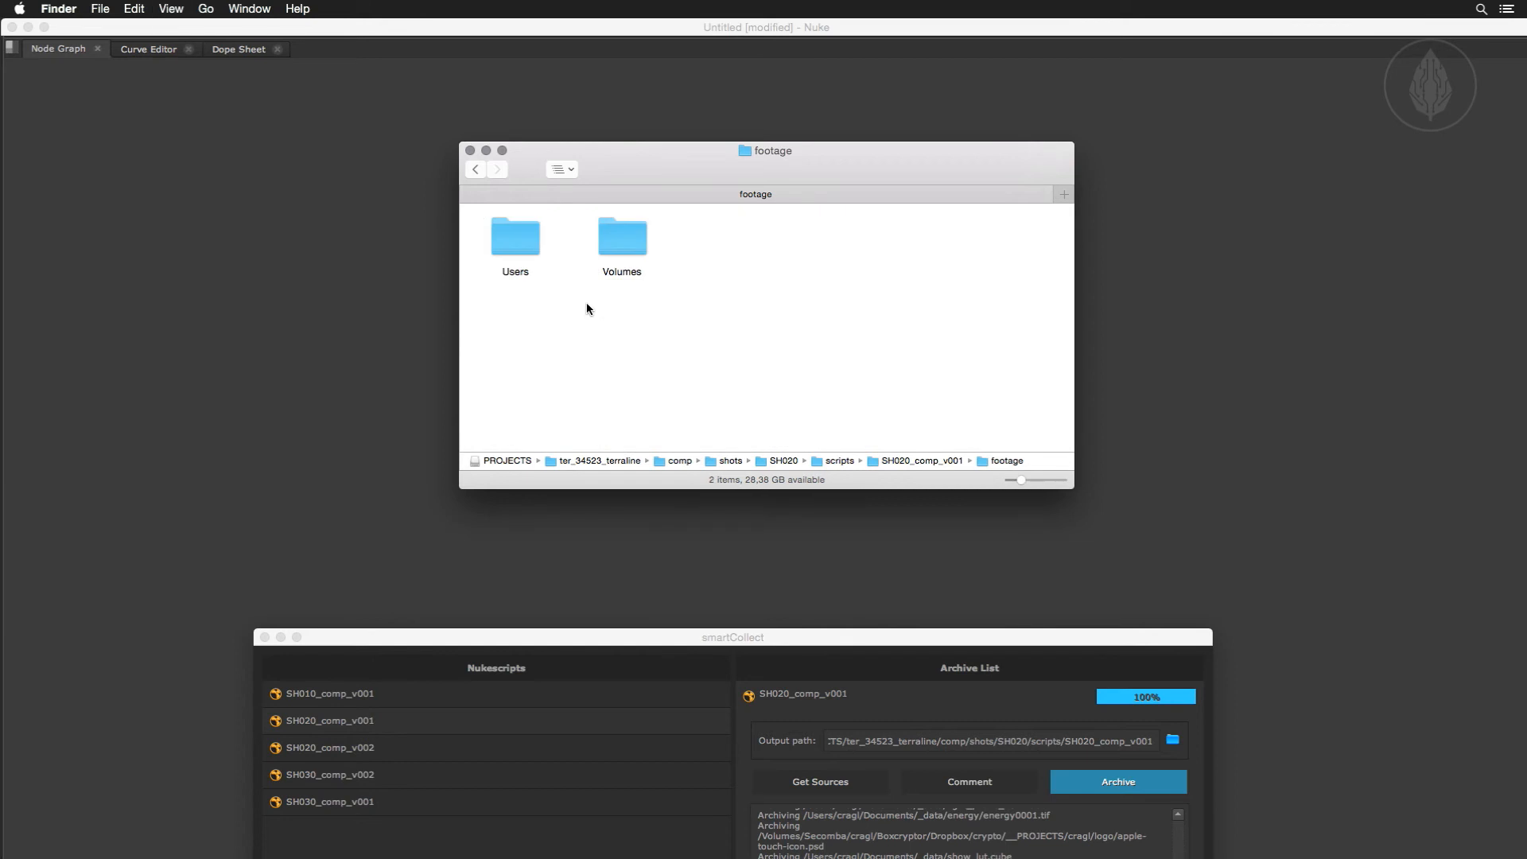
{"action": "left_click", "coordinate": [471, 171]}
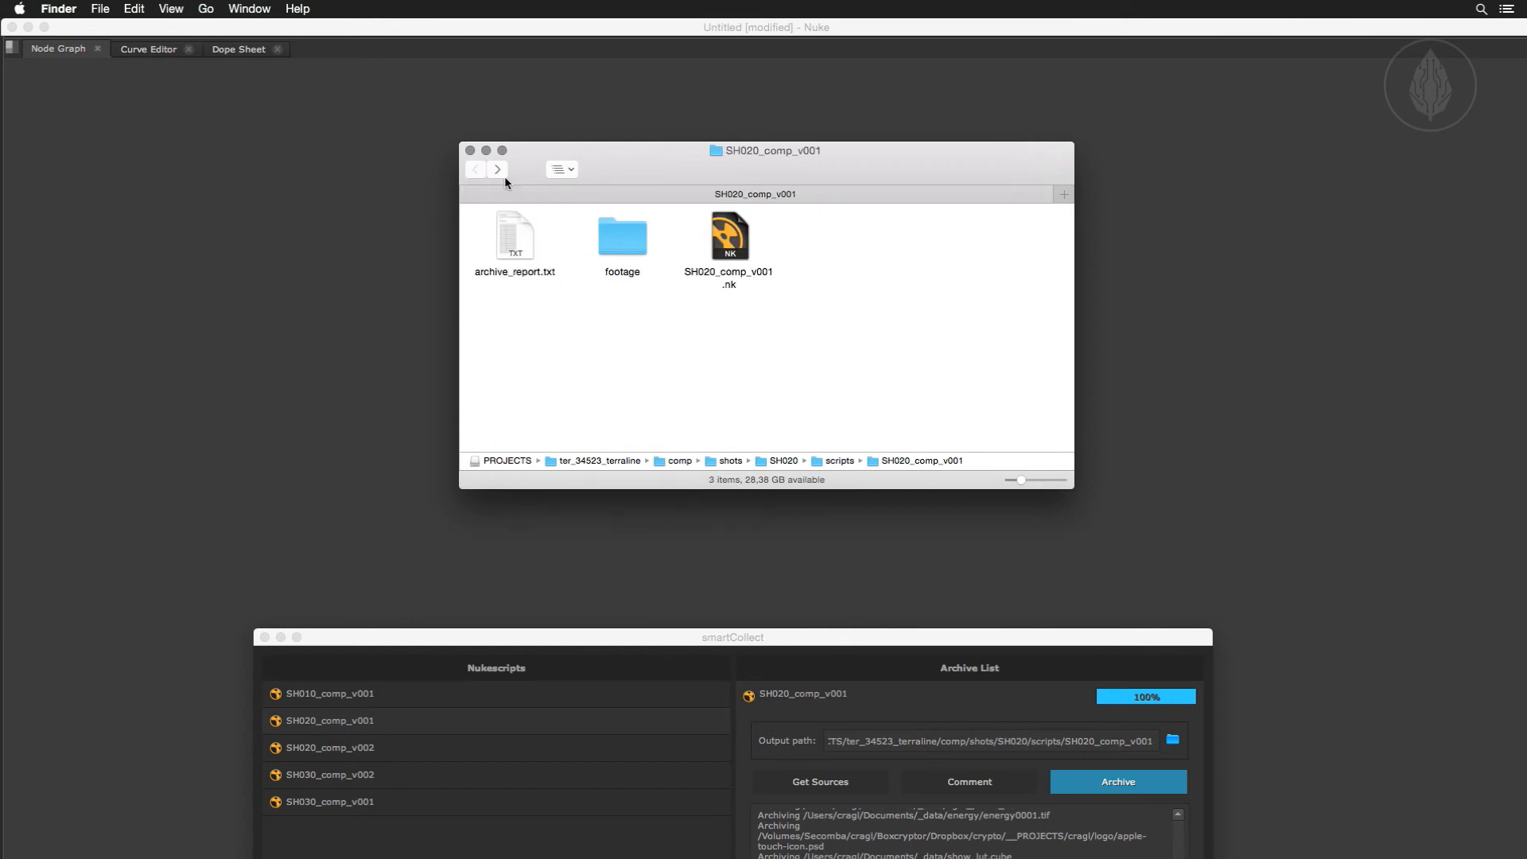
Close the archive's Finder window and set the concurrent archive threads to 8 in the smartCollect settings.
{"action": "left_click", "coordinate": [471, 152]}
{"action": "left_click_drag", "start_coordinate": [765, 640], "coordinate": [757, 174]}
{"action": "left_click", "coordinate": [1187, 641]}
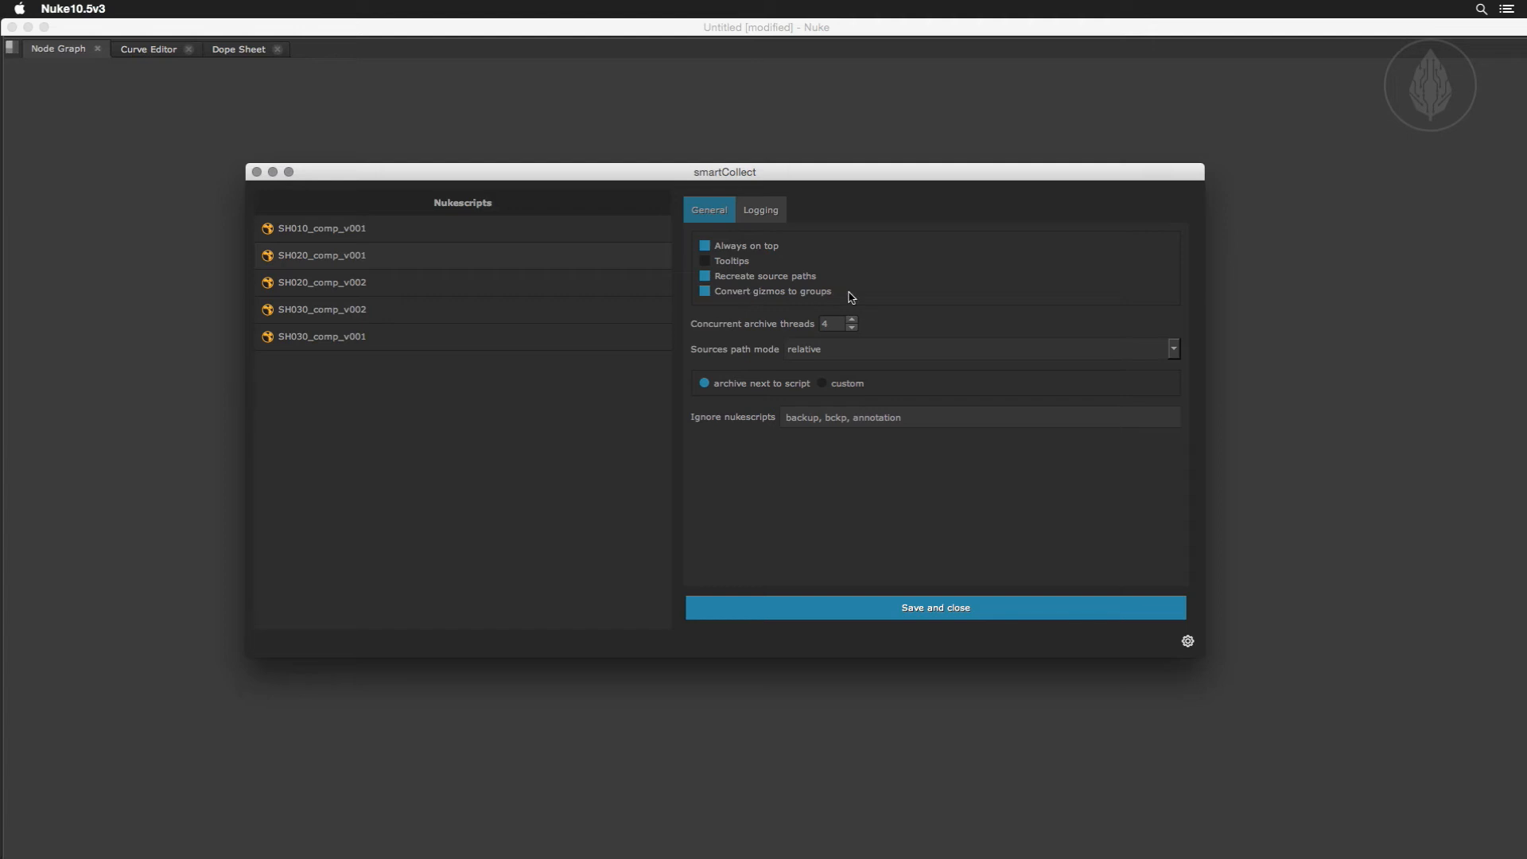
{"action": "left_click", "coordinate": [851, 319]}
{"action": "left_click", "coordinate": [852, 319]}
{"action": "left_click", "coordinate": [852, 319]}
{"action": "left_click", "coordinate": [852, 320]}
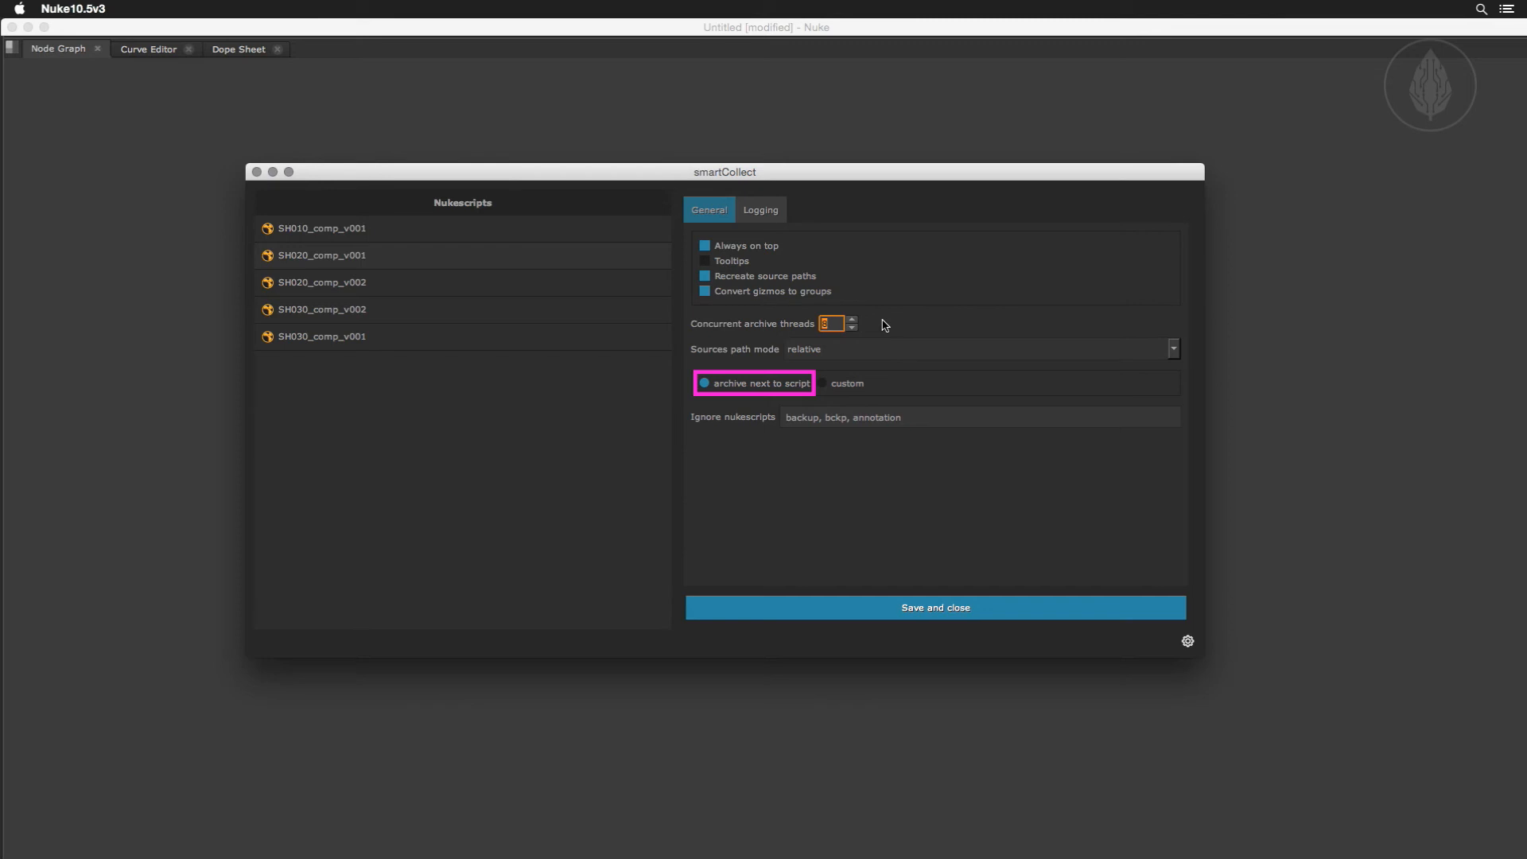
Switch the archive location to a custom path, using a new Desktop folder named BACKUP.
{"action": "left_click", "coordinate": [824, 384]}
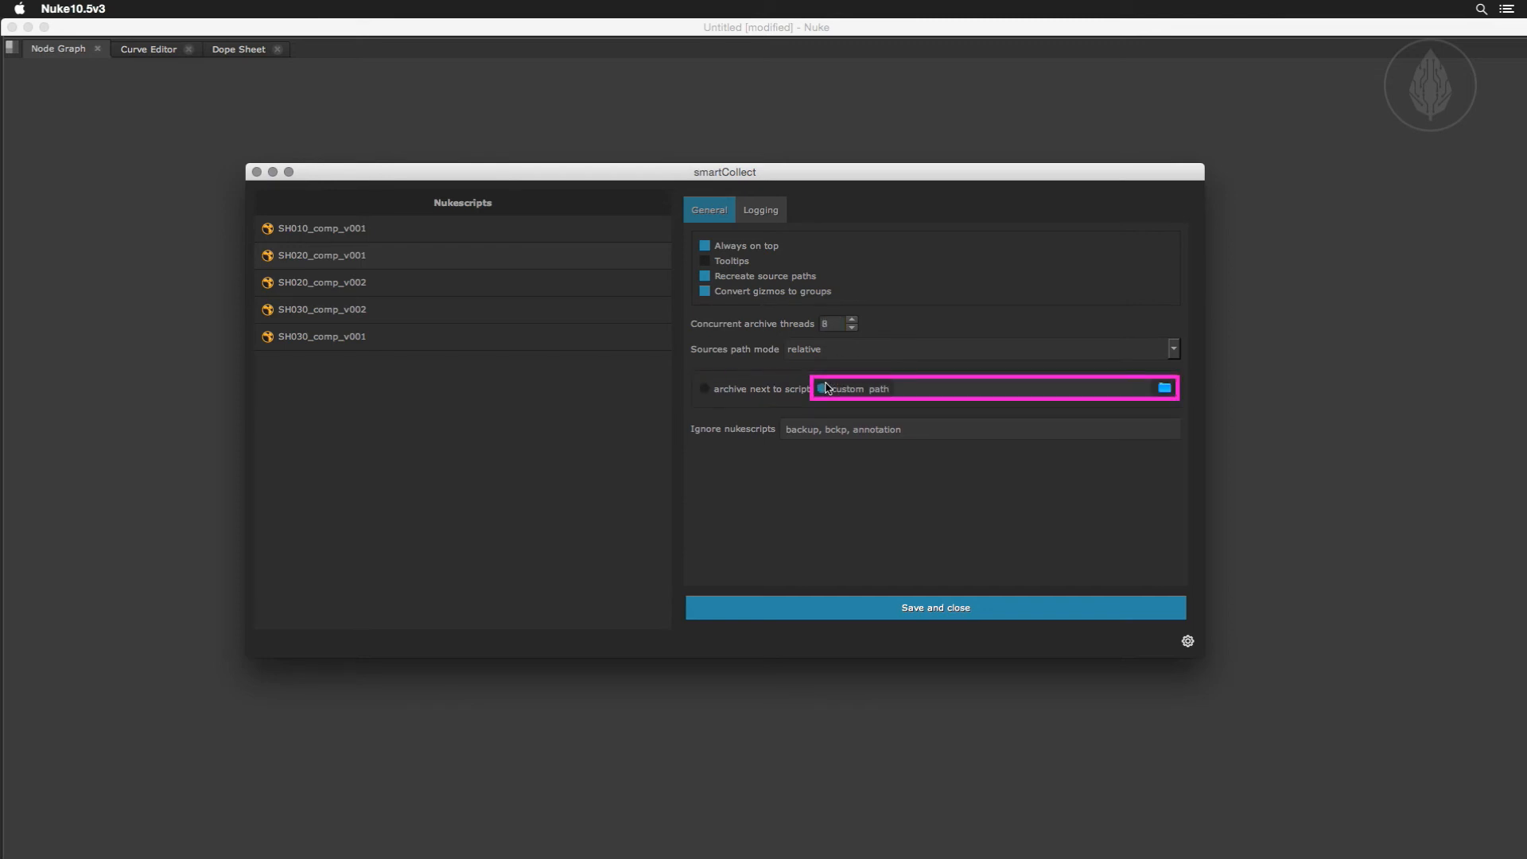
{"action": "left_click", "coordinate": [1164, 387]}
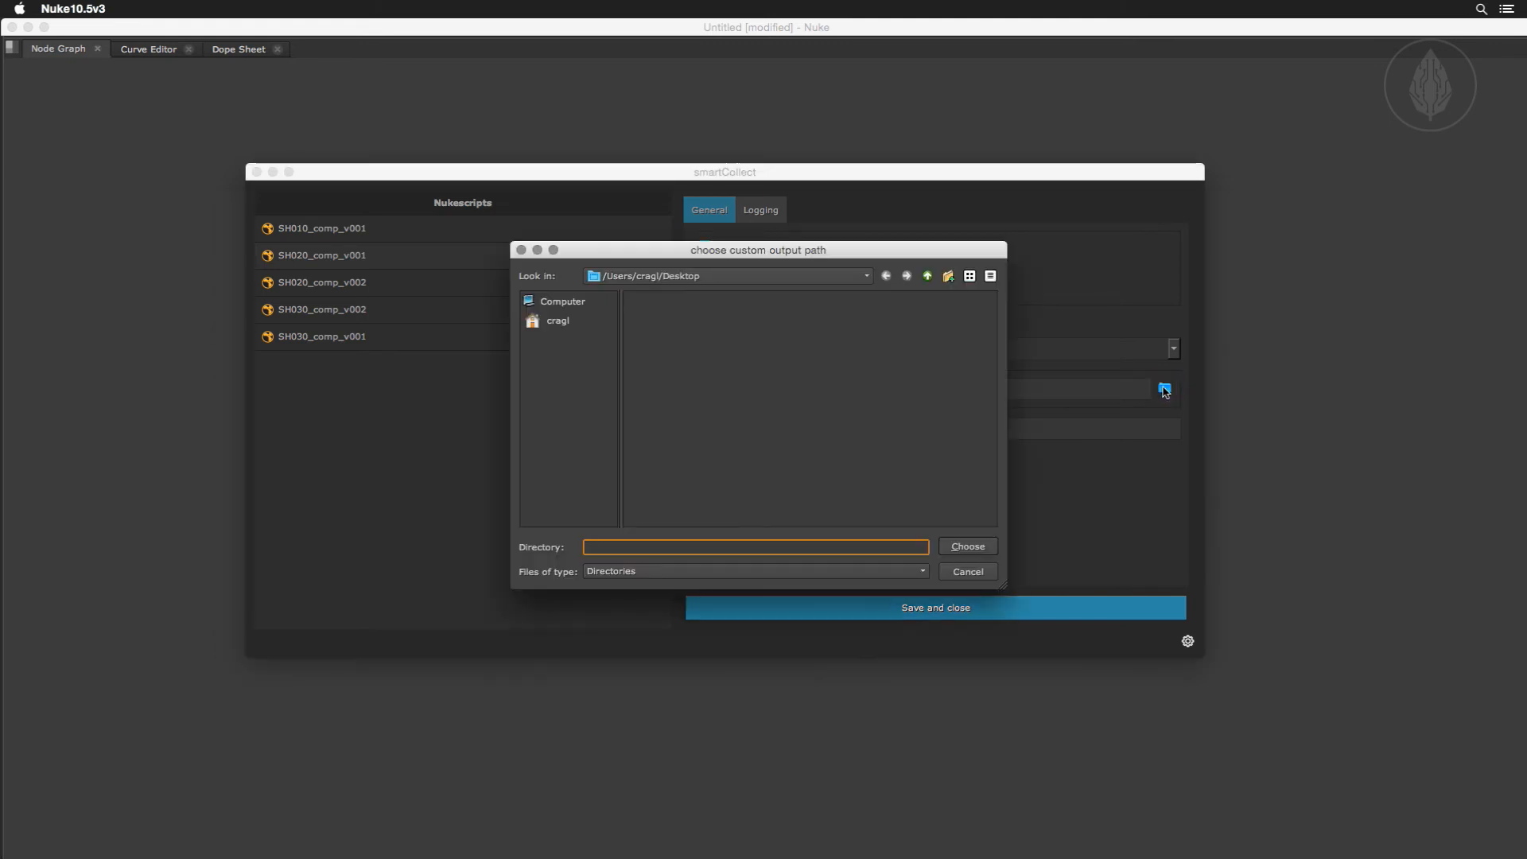
{"action": "left_click", "coordinate": [946, 276]}
{"action": "type", "text": "BACKUP"}
{"action": "key", "text": "Return"}
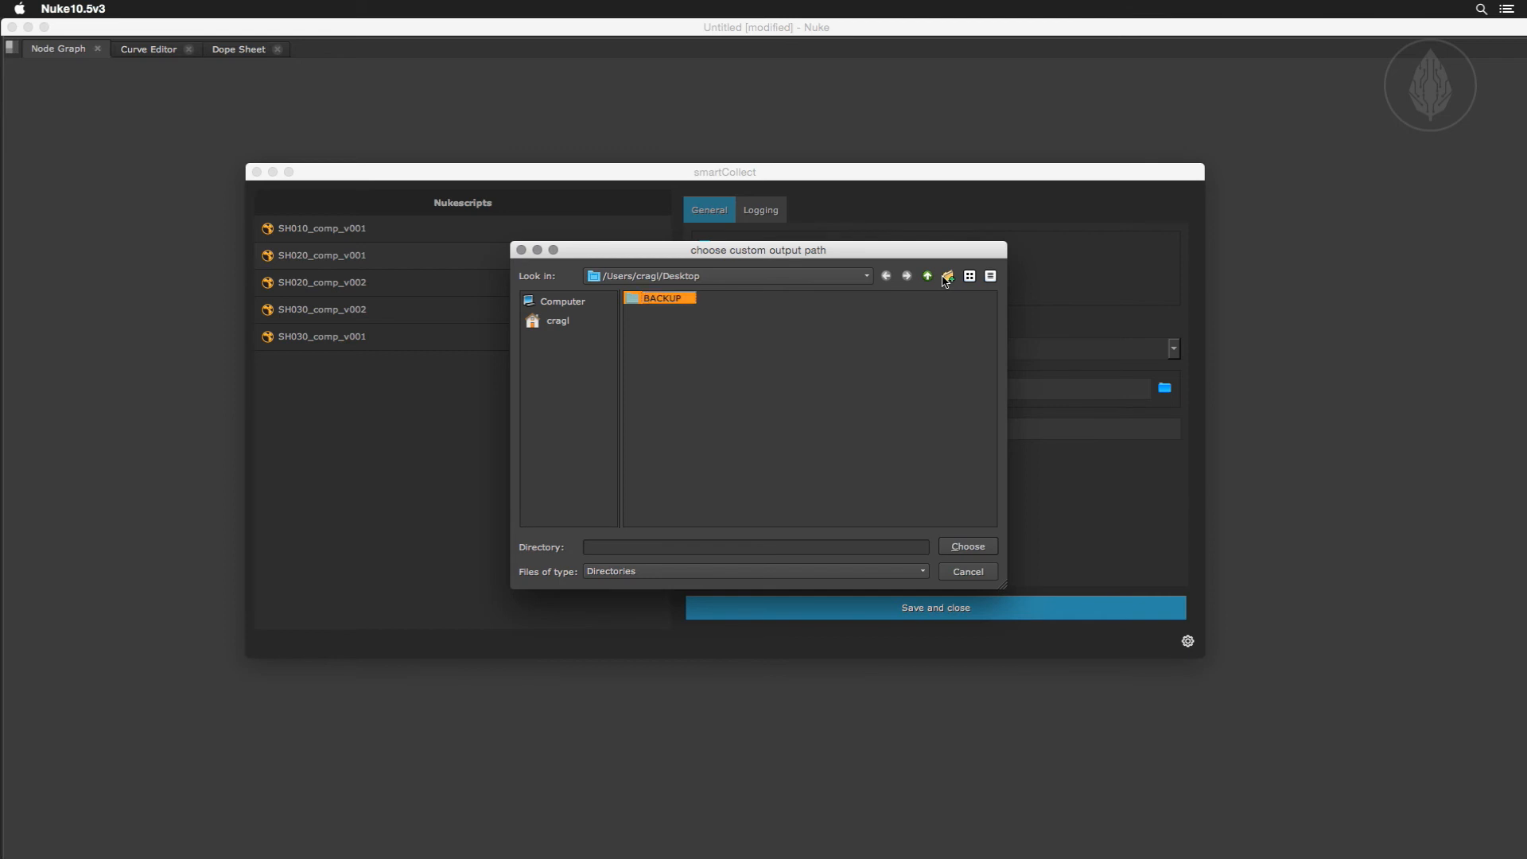
{"action": "left_click", "coordinate": [977, 547]}
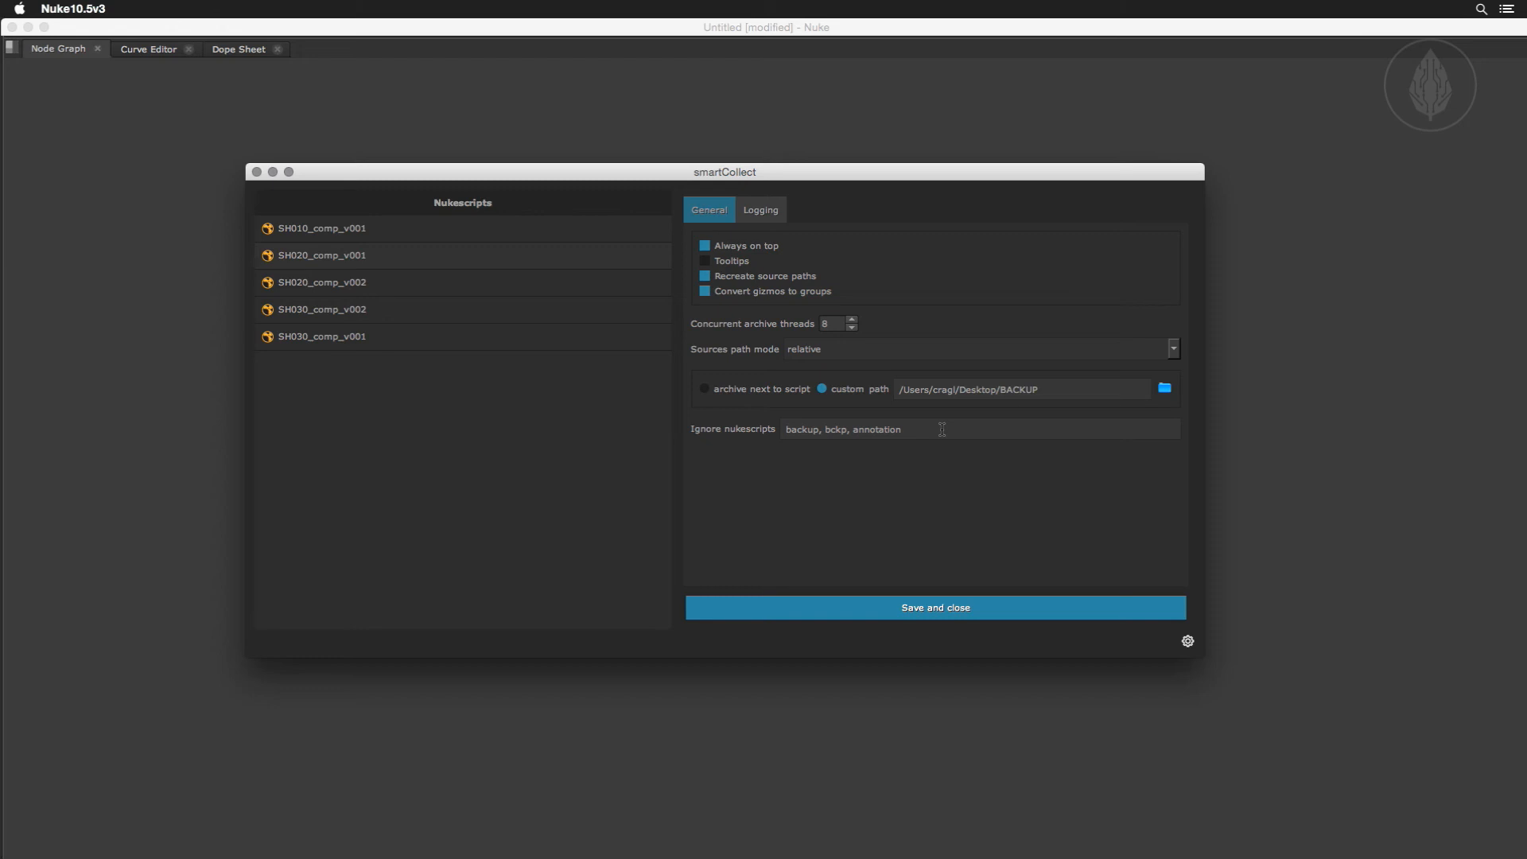
Set the logging output to No logging, adjust the logging level, and save and close the settings.
{"action": "left_click", "coordinate": [772, 220]}
{"action": "left_click", "coordinate": [818, 241]}
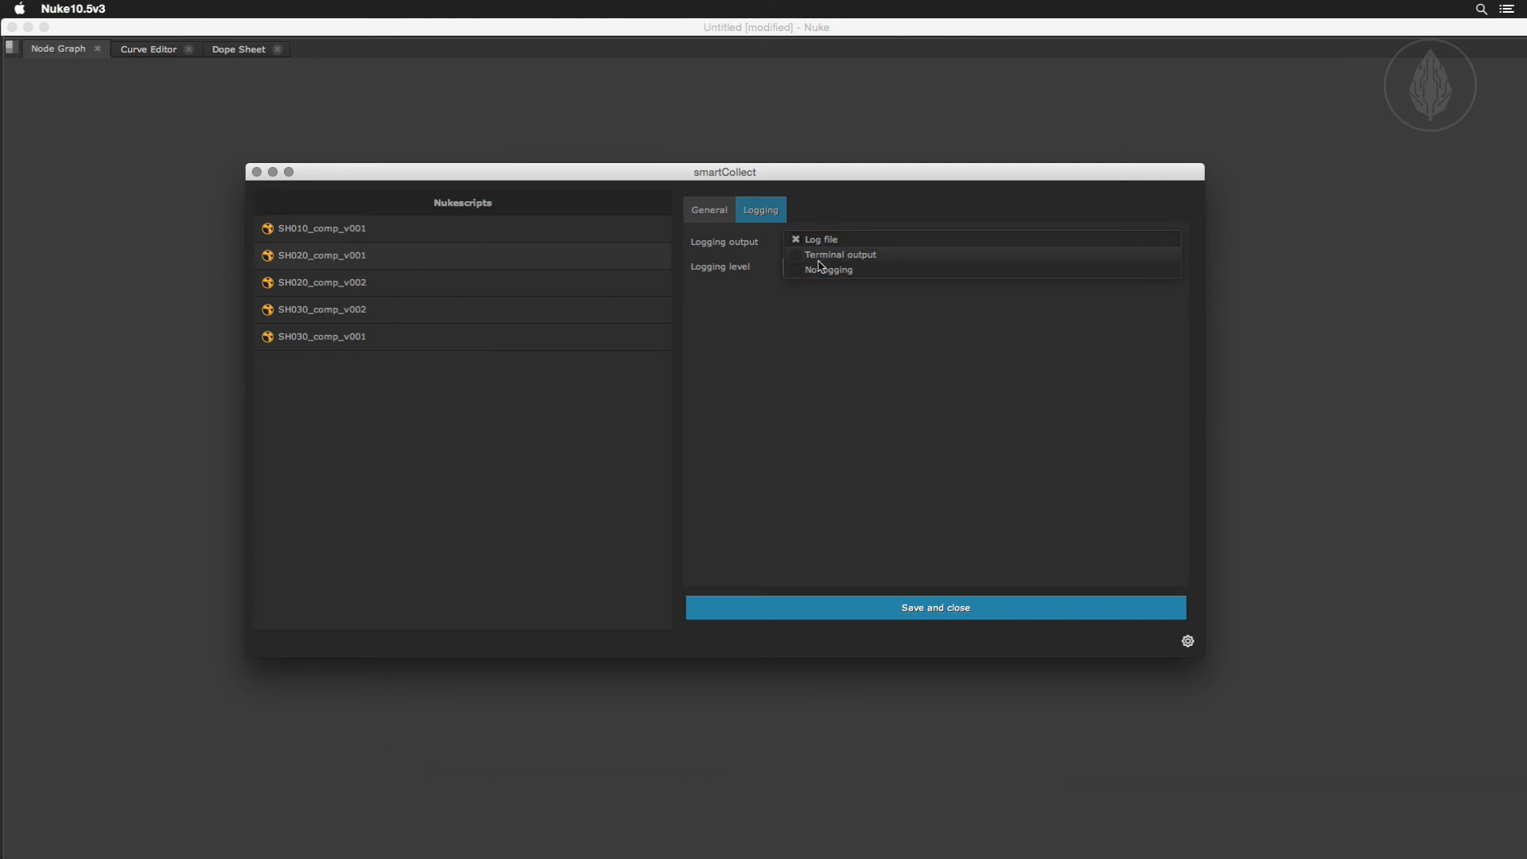
{"action": "left_click", "coordinate": [818, 254]}
{"action": "left_click", "coordinate": [819, 240]}
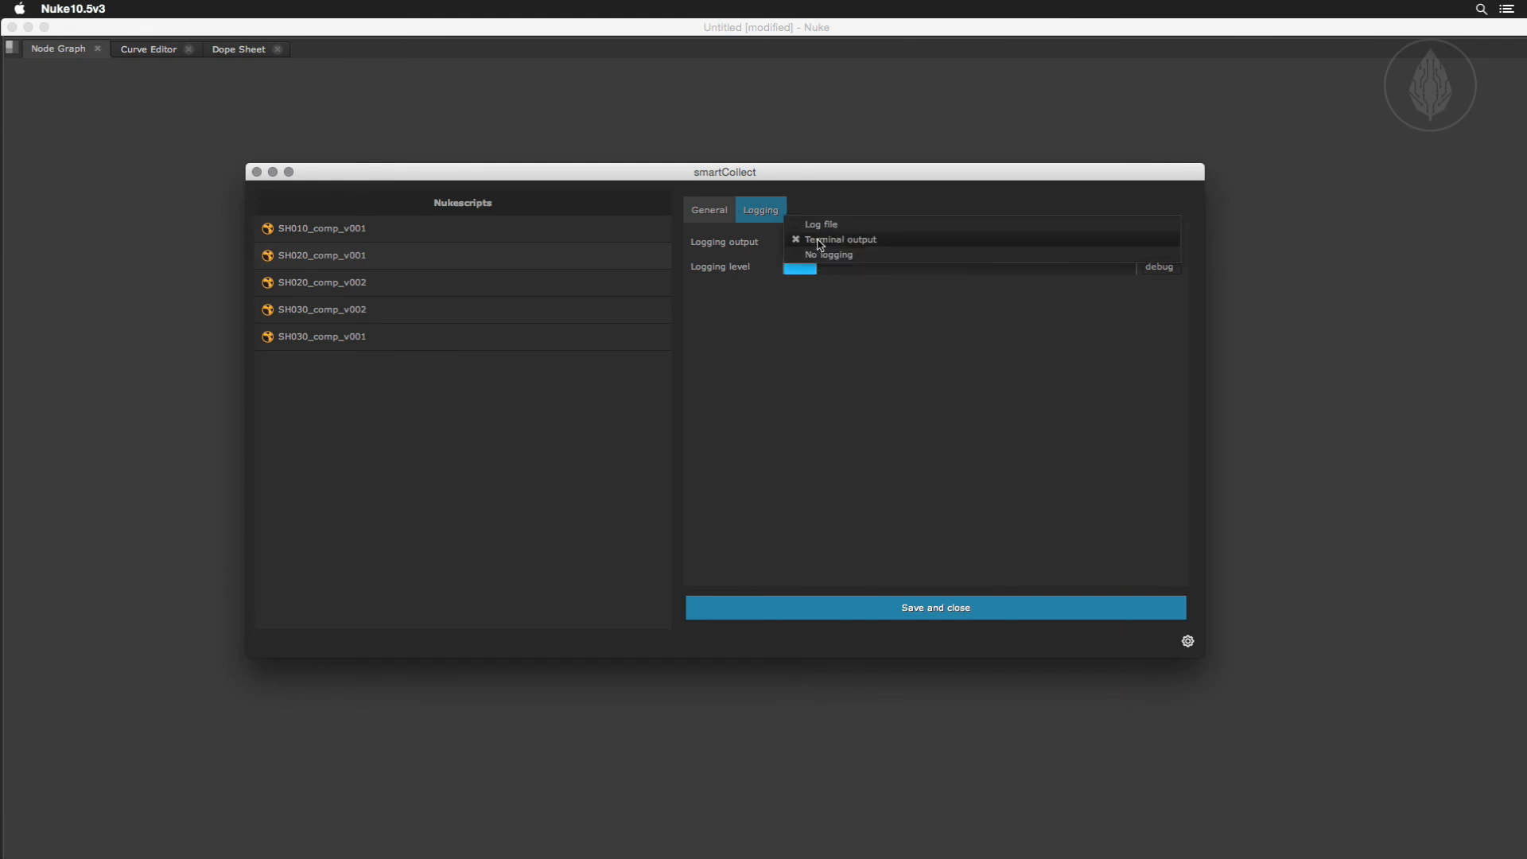
{"action": "left_click", "coordinate": [819, 256]}
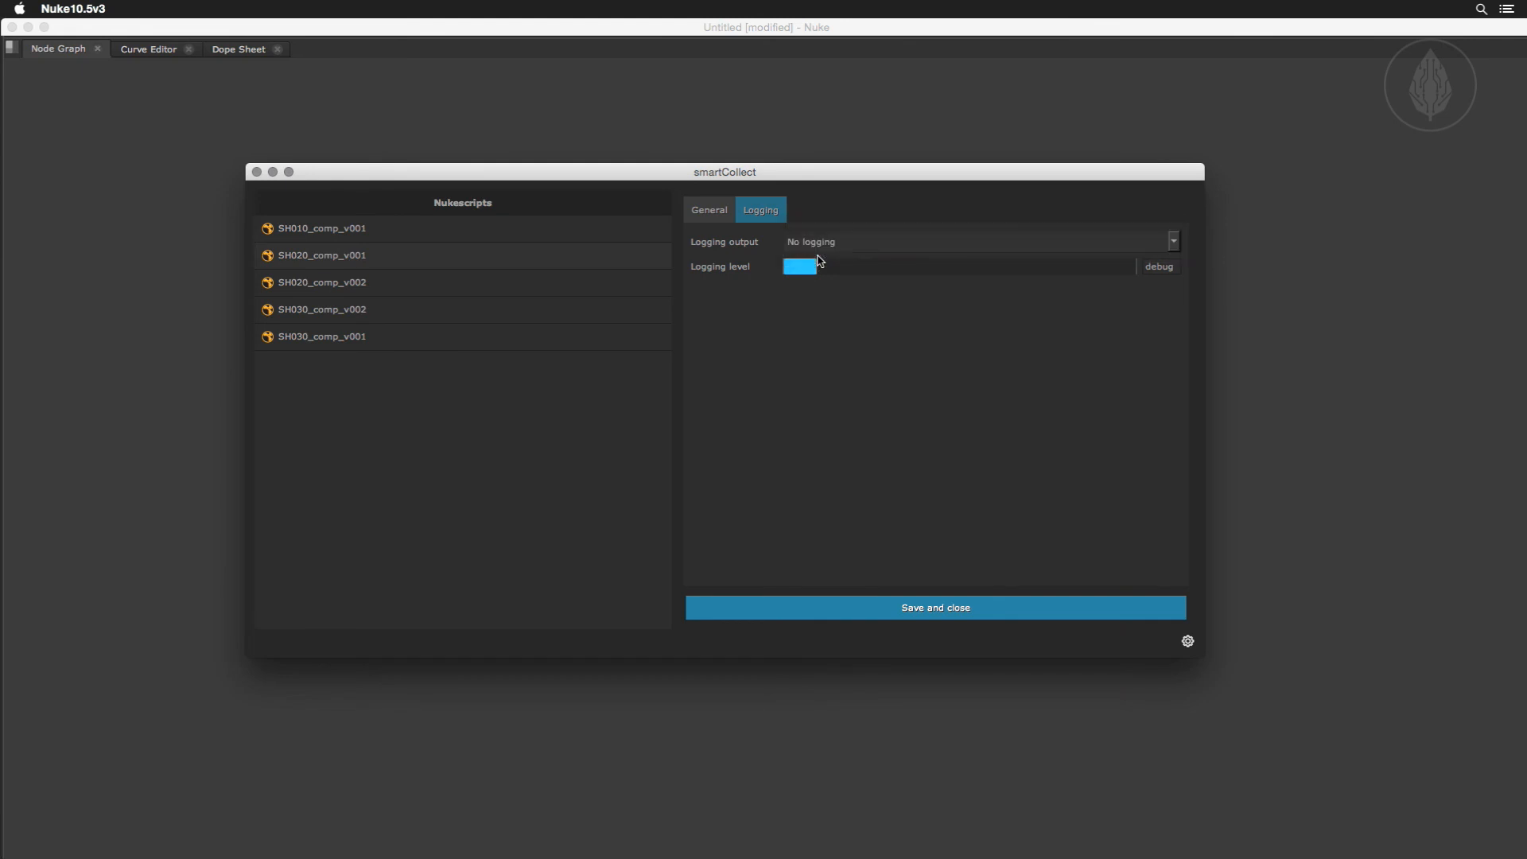
{"action": "mouse_move", "coordinate": [813, 267]}
{"action": "left_mouse_down"}
{"action": "mouse_move", "coordinate": [1105, 272]}
{"action": "mouse_move", "coordinate": [799, 273]}
{"action": "left_mouse_up"}
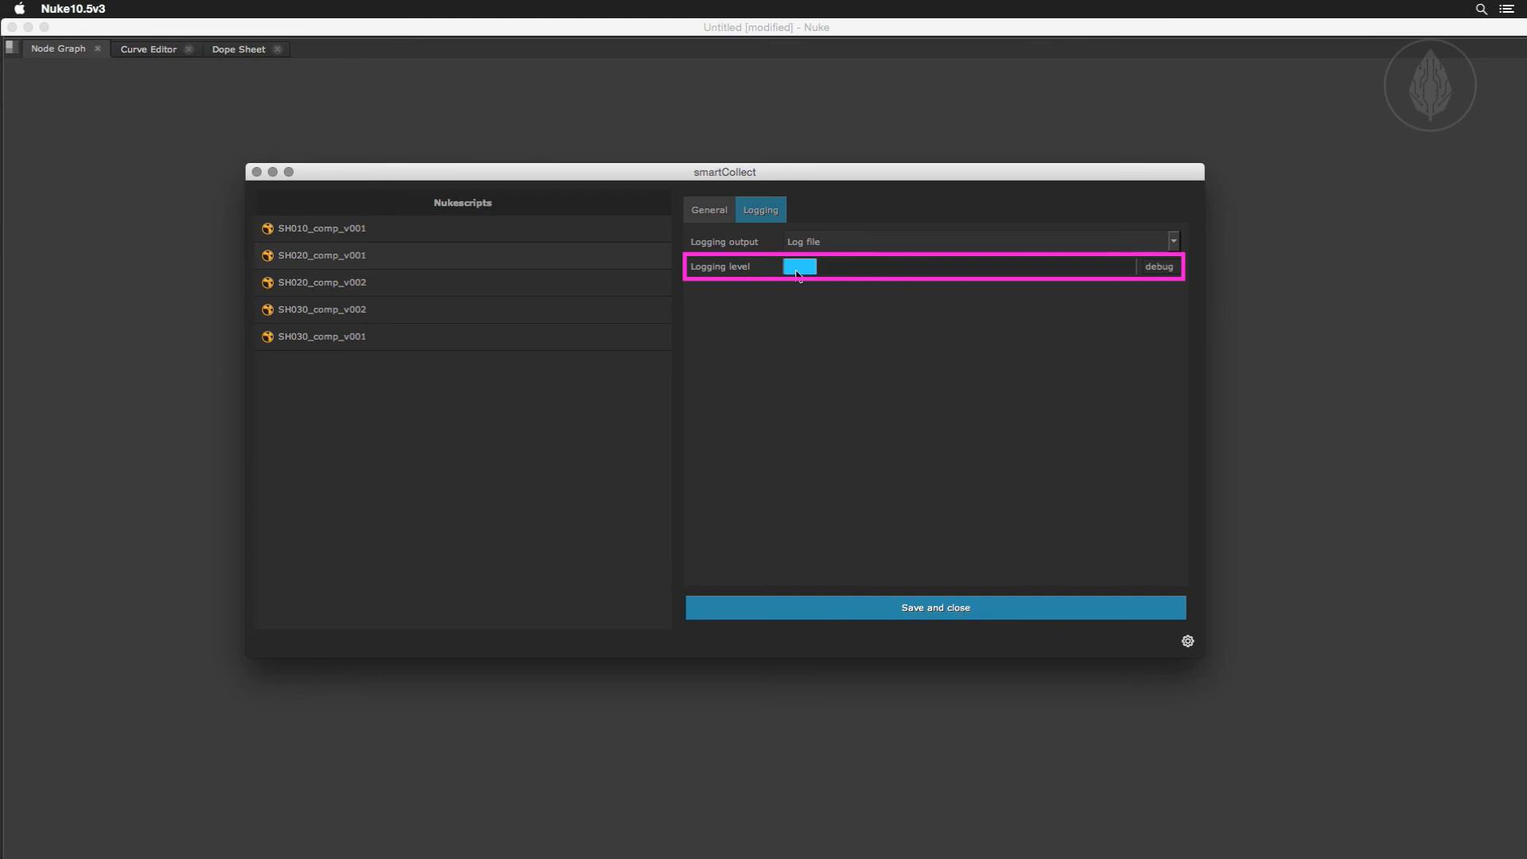
{"action": "left_click", "coordinate": [878, 610]}
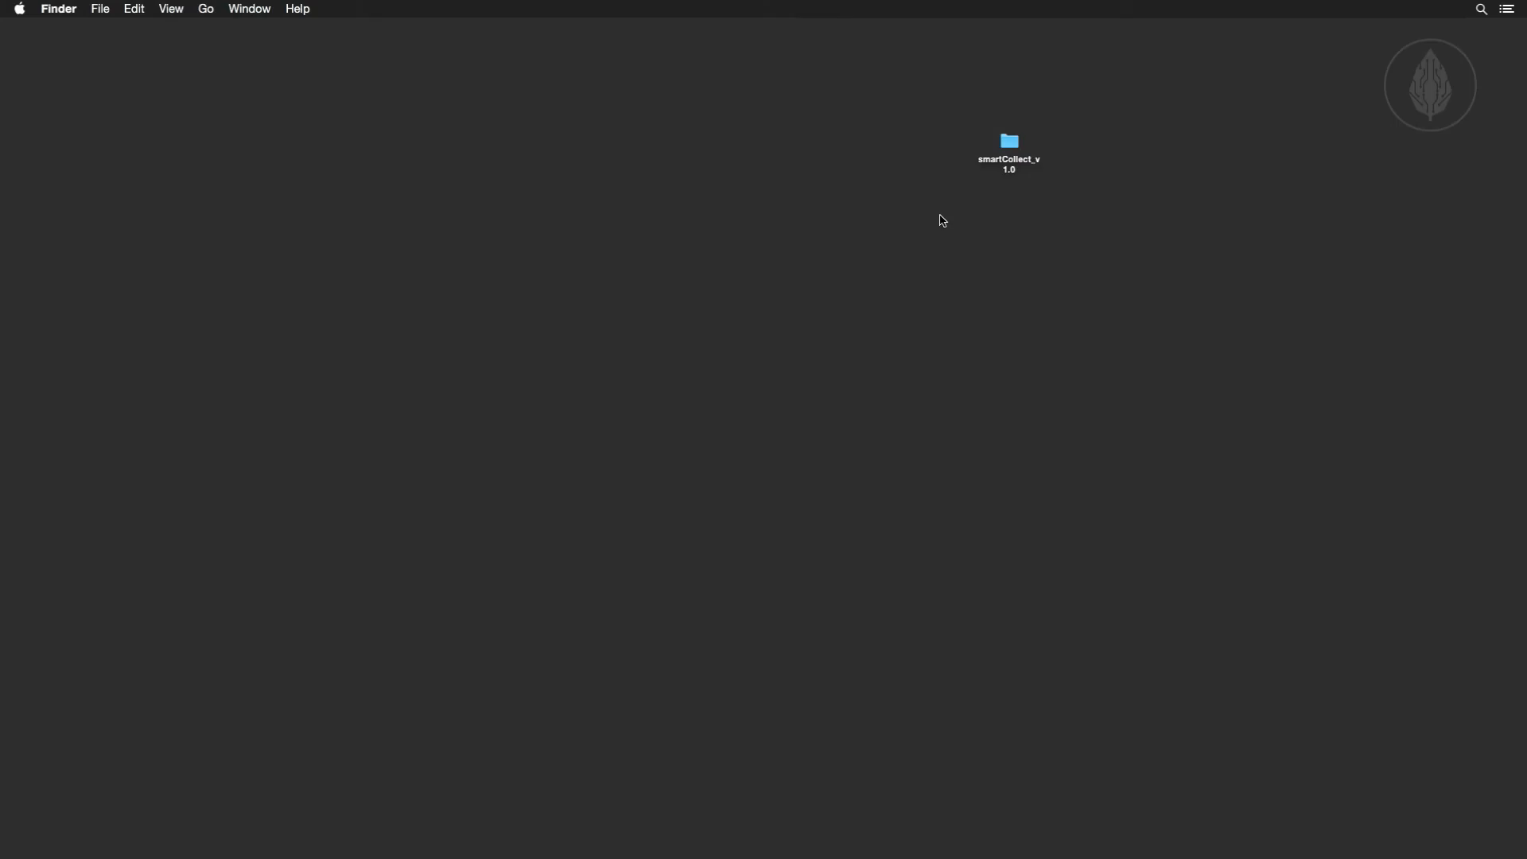
Launch standalone smartCollect by running MAC.command from the standalone folder in smartCollect_v1.0, and reposition its window.
{"action": "double_click", "coordinate": [1009, 143]}
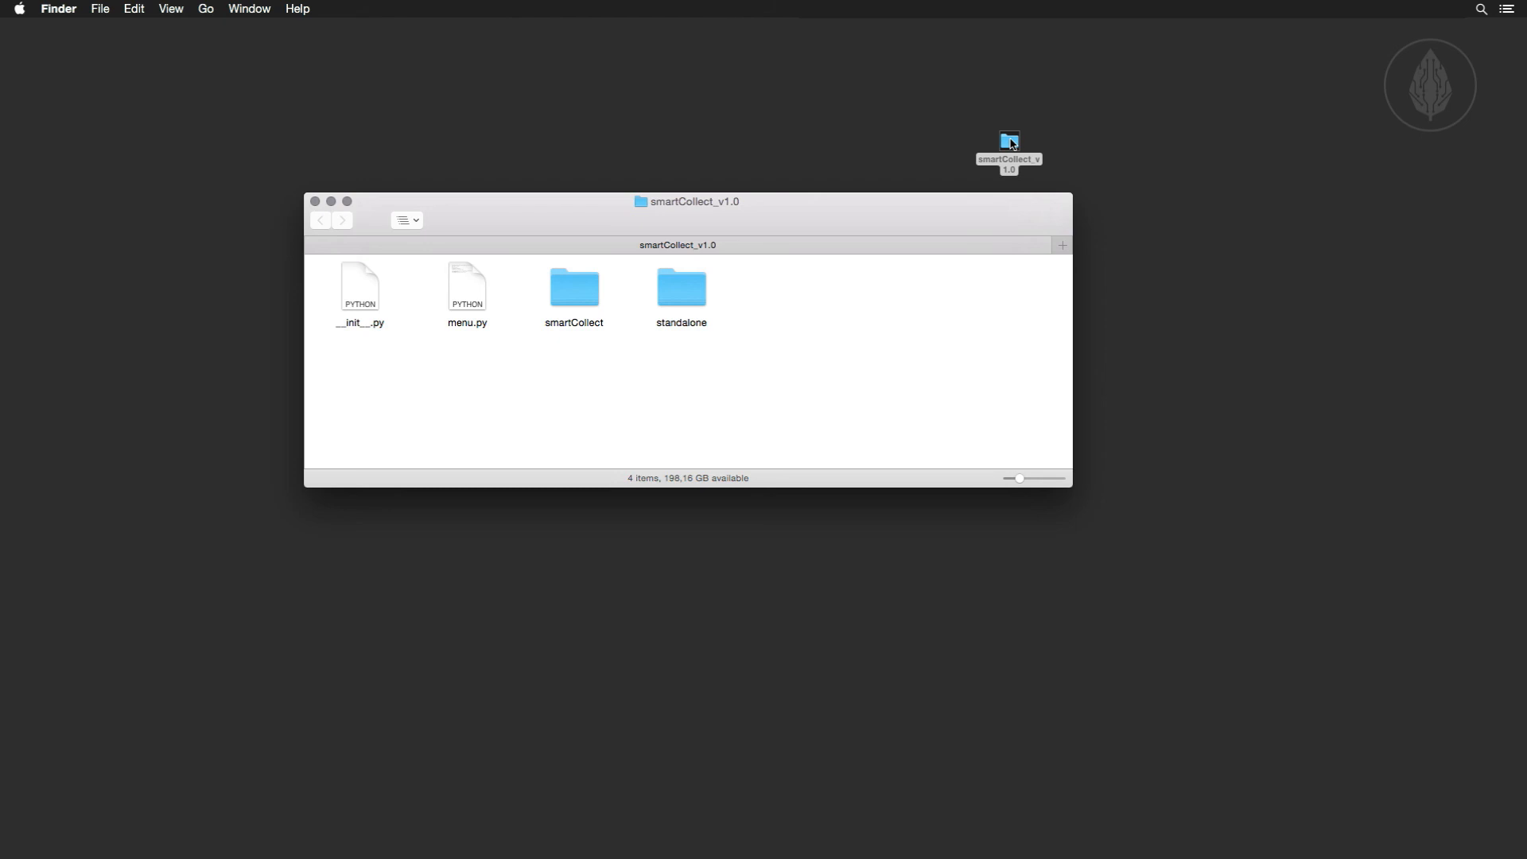
{"action": "double_click", "coordinate": [686, 292]}
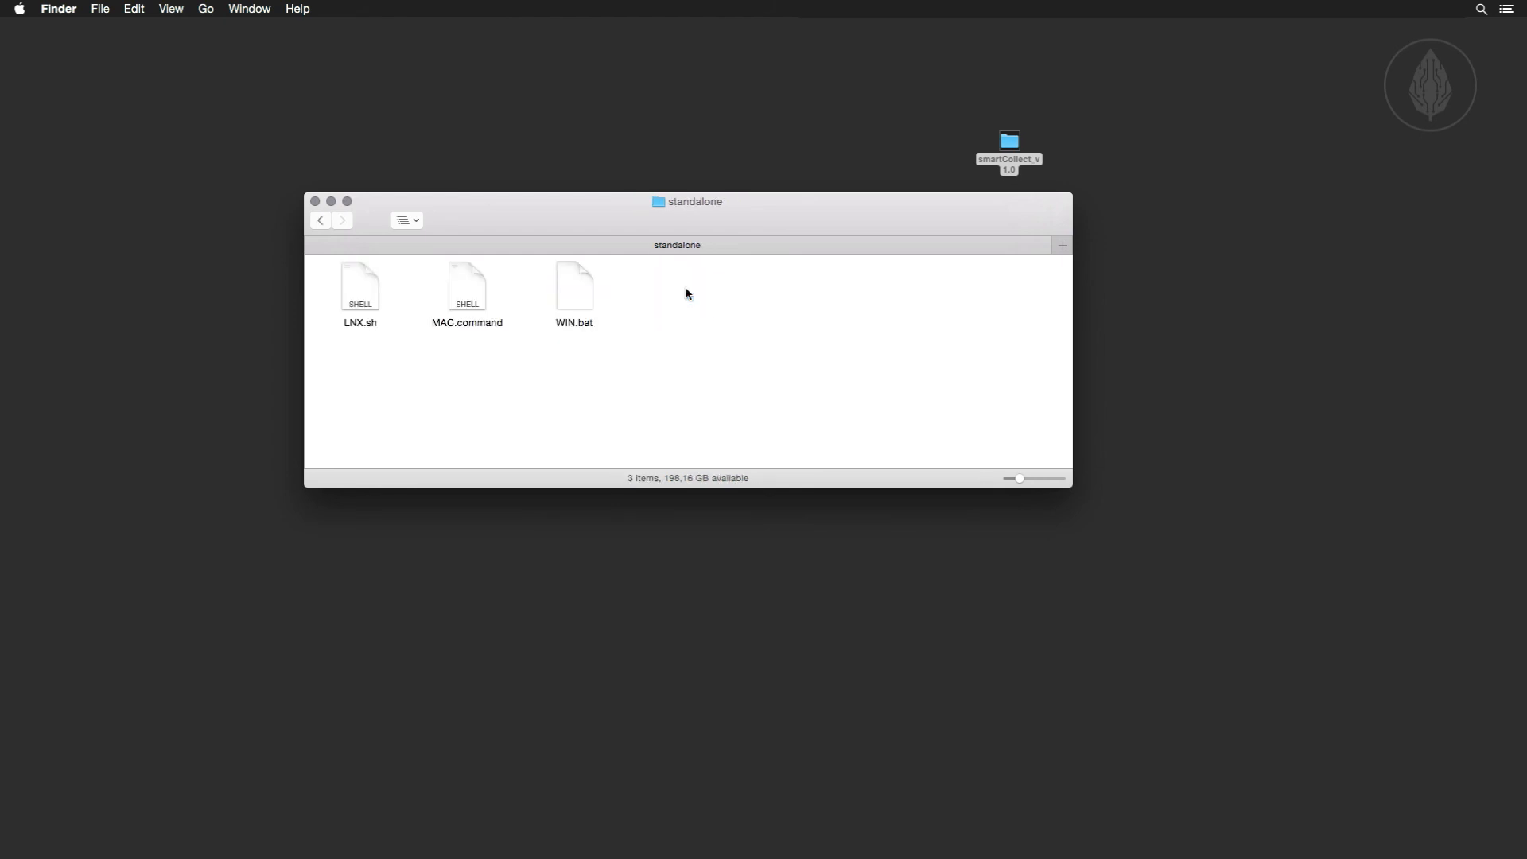
{"action": "double_click", "coordinate": [467, 292]}
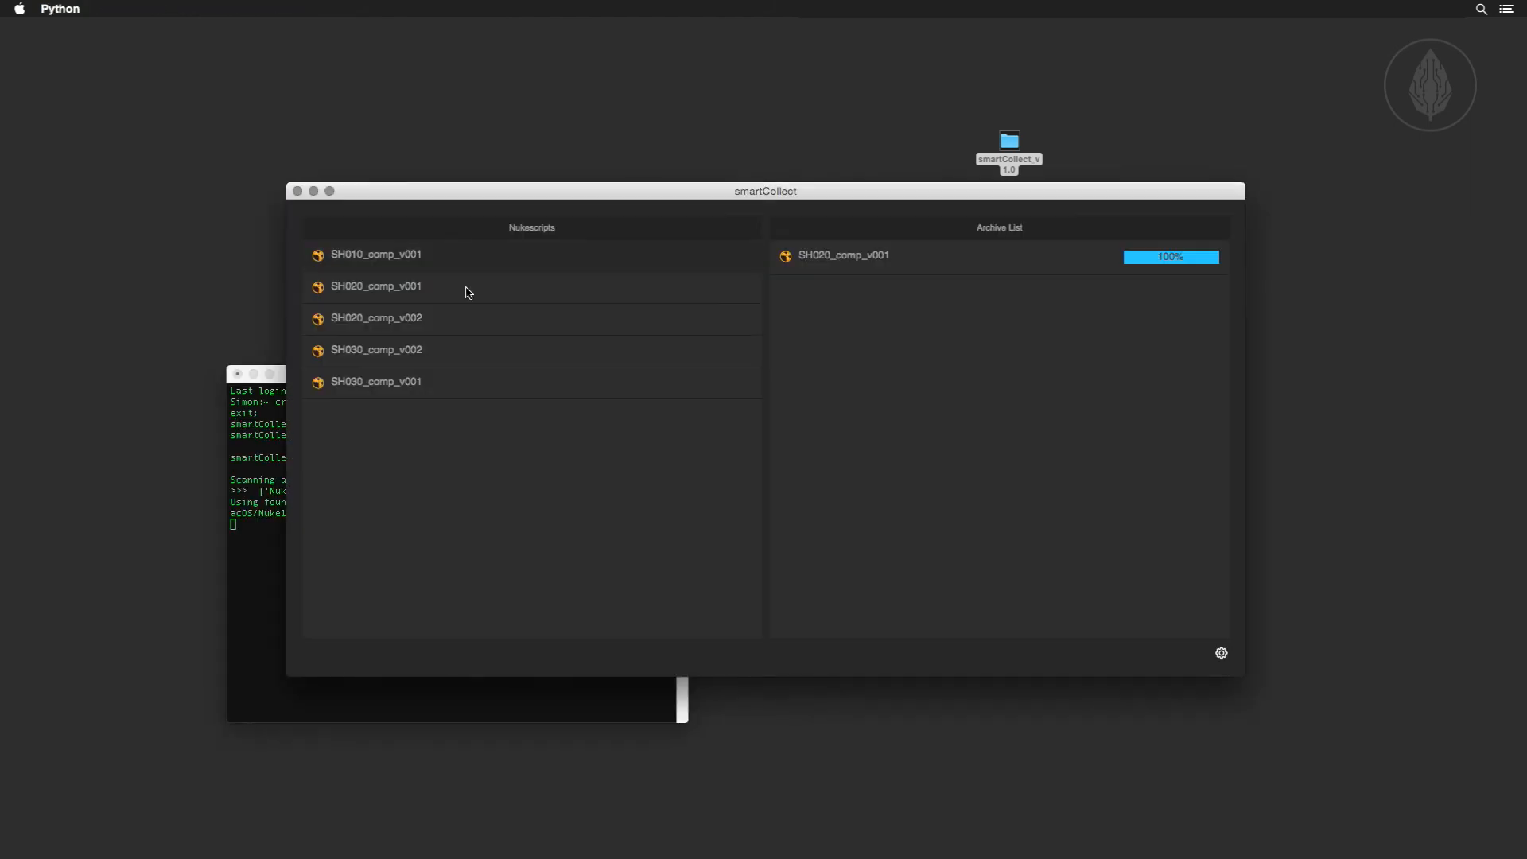
{"action": "left_click_drag", "start_coordinate": [539, 199], "coordinate": [481, 223]}
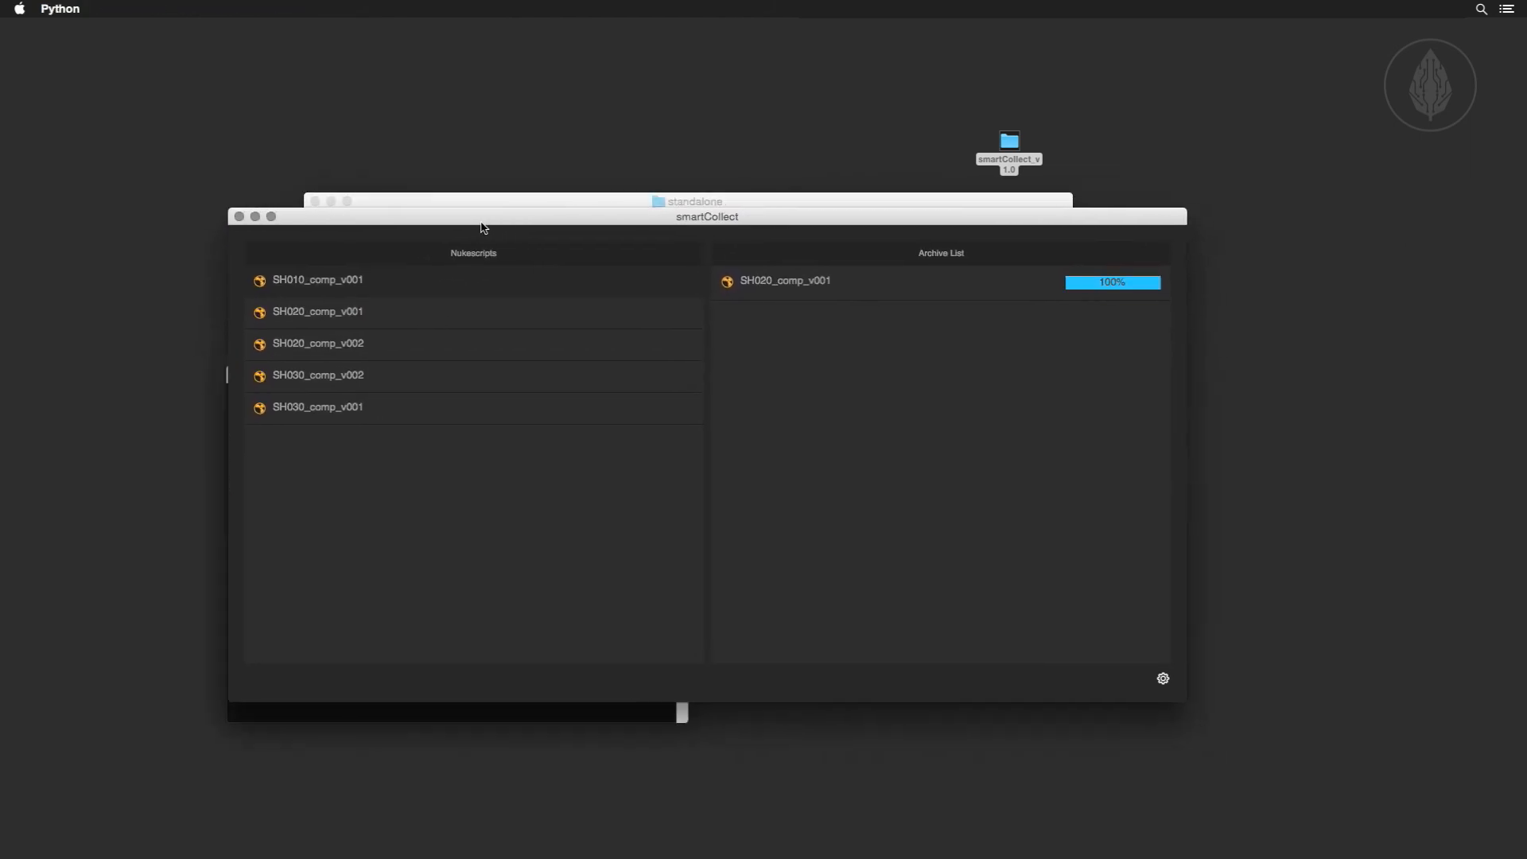